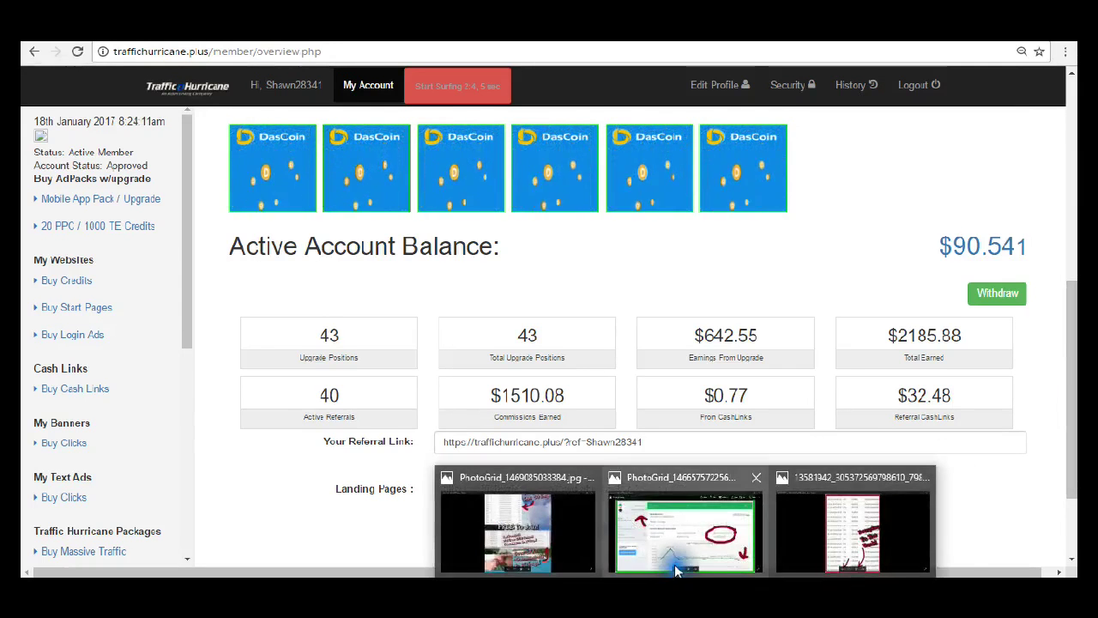
- Highlight the Upgrade Positions and Total Upgrade Positions figures in the account statistics, then clear the highlighting
click(681, 539)
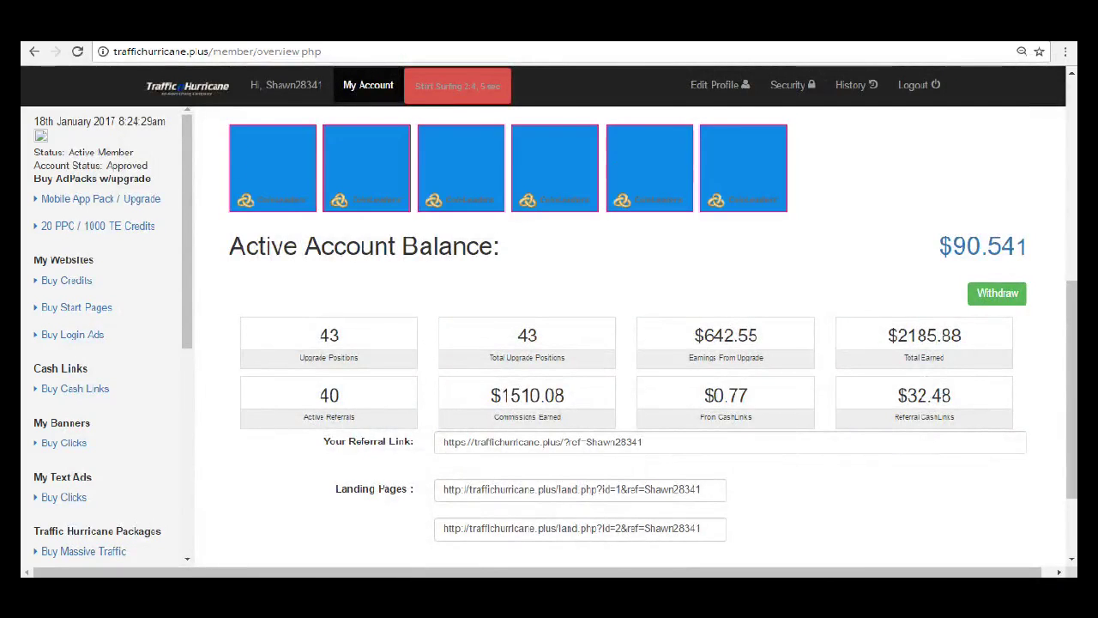
mouse_move(685, 601)
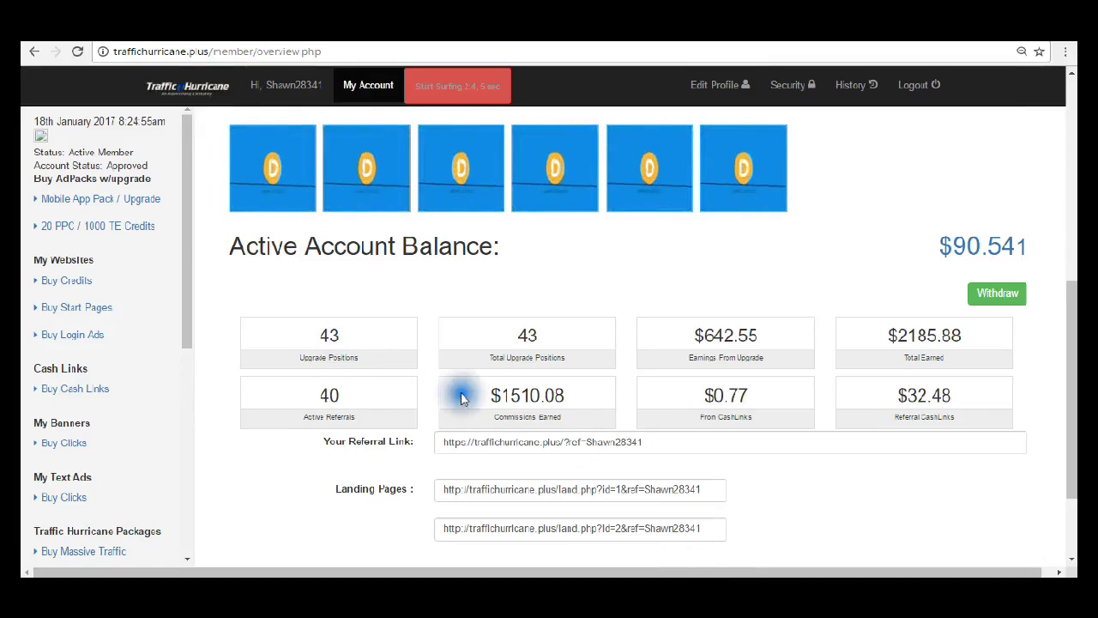
triple_click(313, 332)
drag(487, 342, 544, 340)
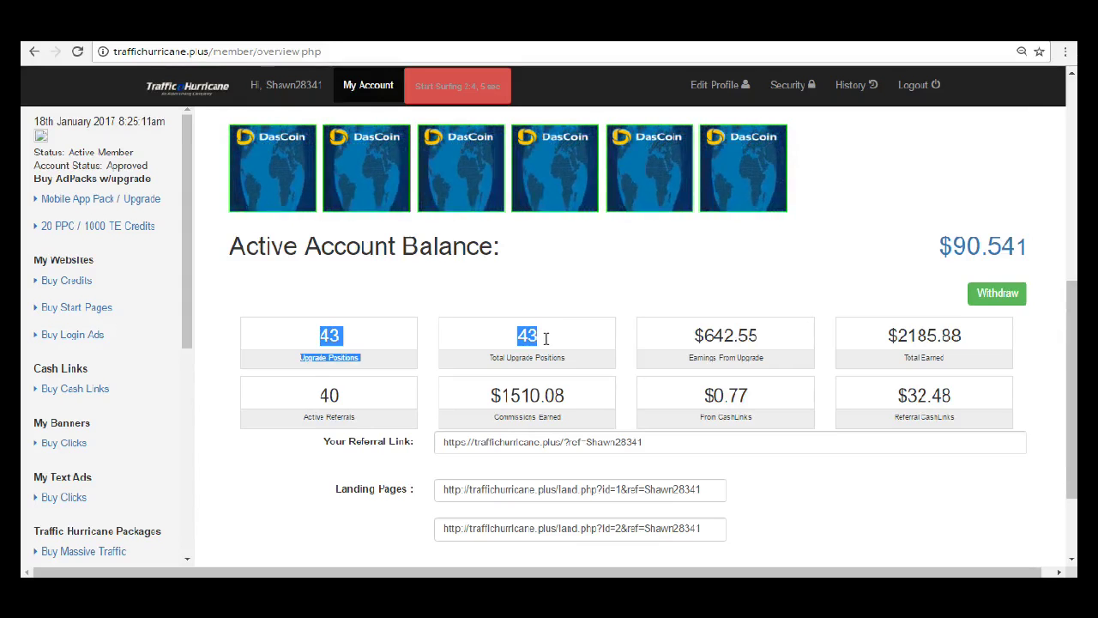
click(559, 333)
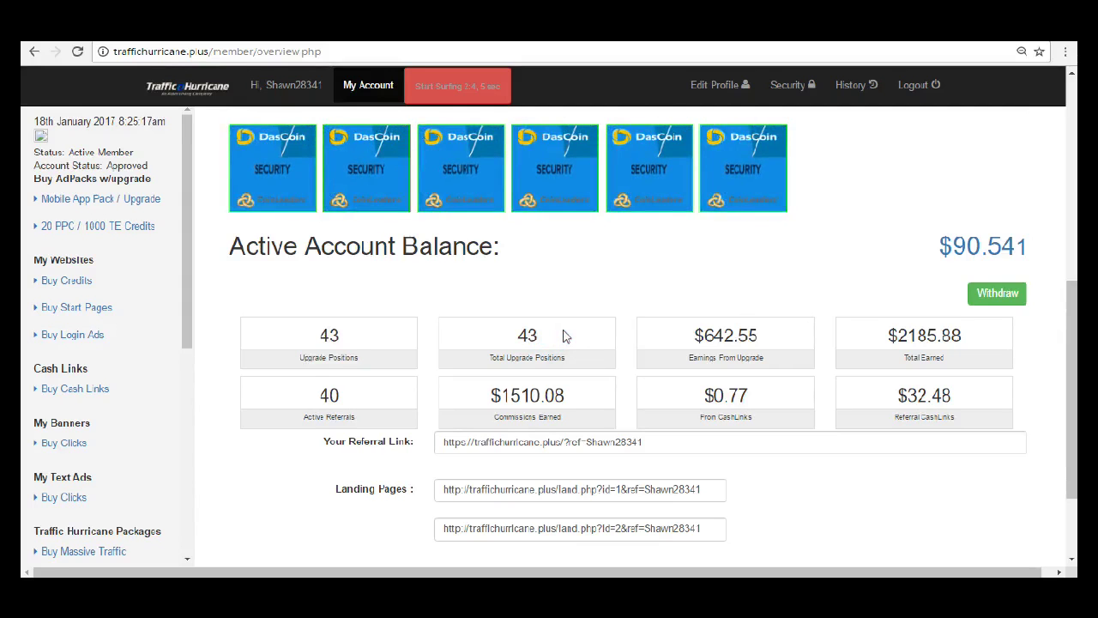
- Examine the membership details, ad-click qualification timer, Cash Links notice and account balance on the member overview page
scroll(564, 336, up, 2)
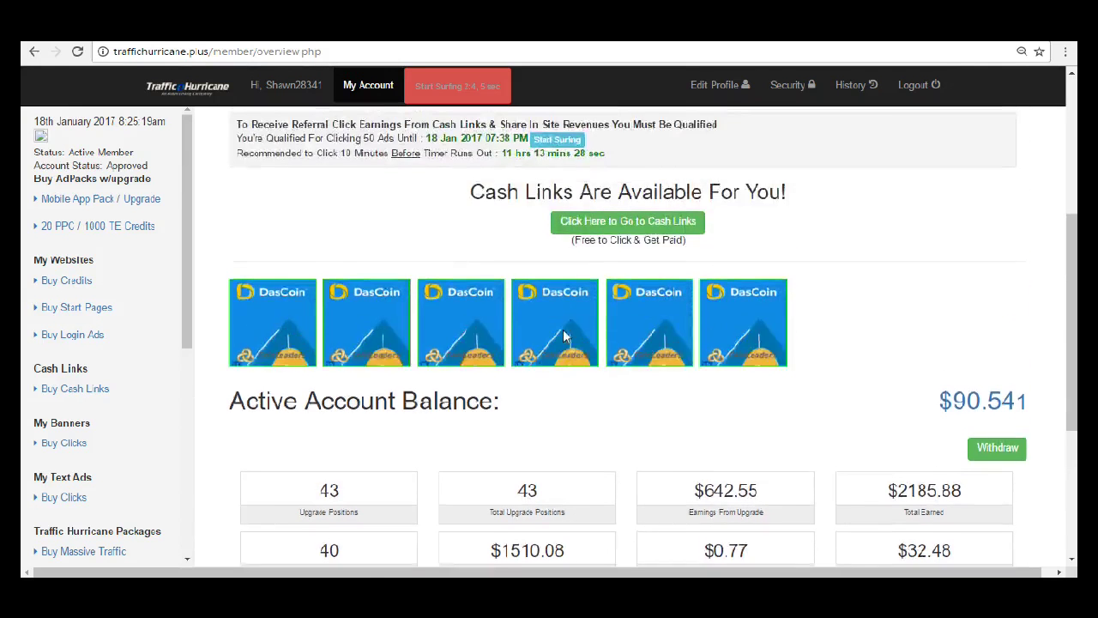
scroll(277, 334, up, 3)
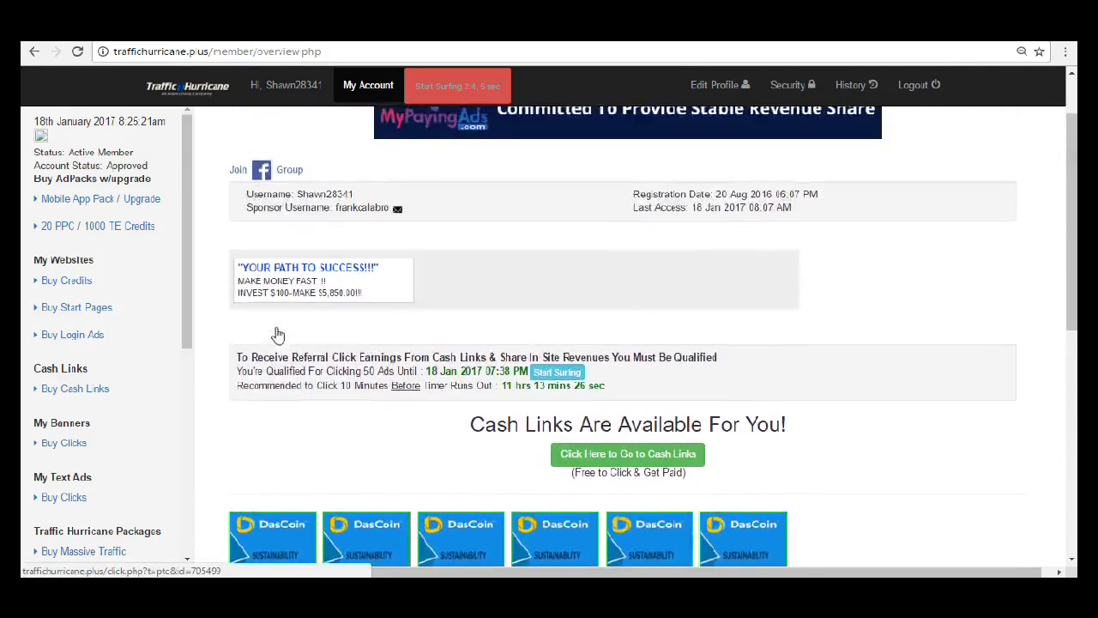
scroll(277, 334, up, 1)
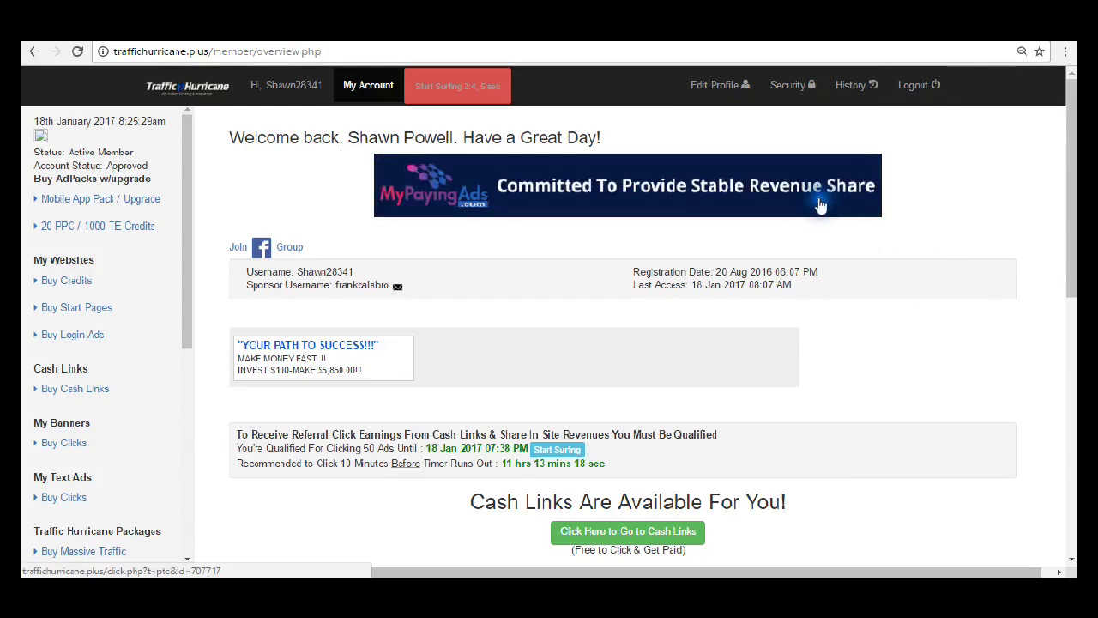
scroll(849, 302, down, 5)
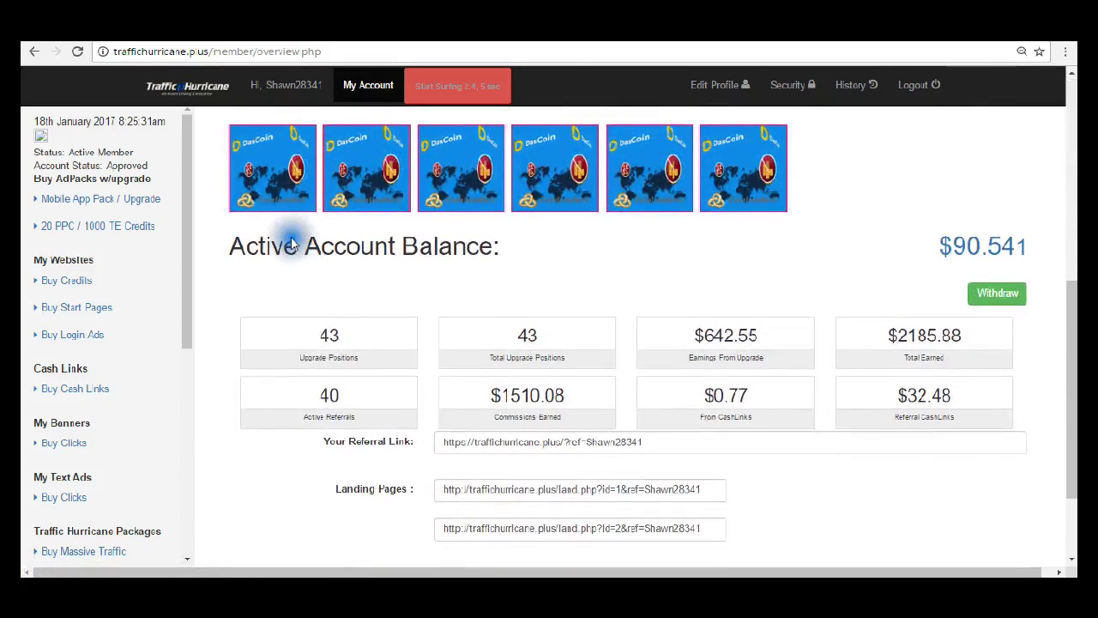
scroll(747, 313, up, 3)
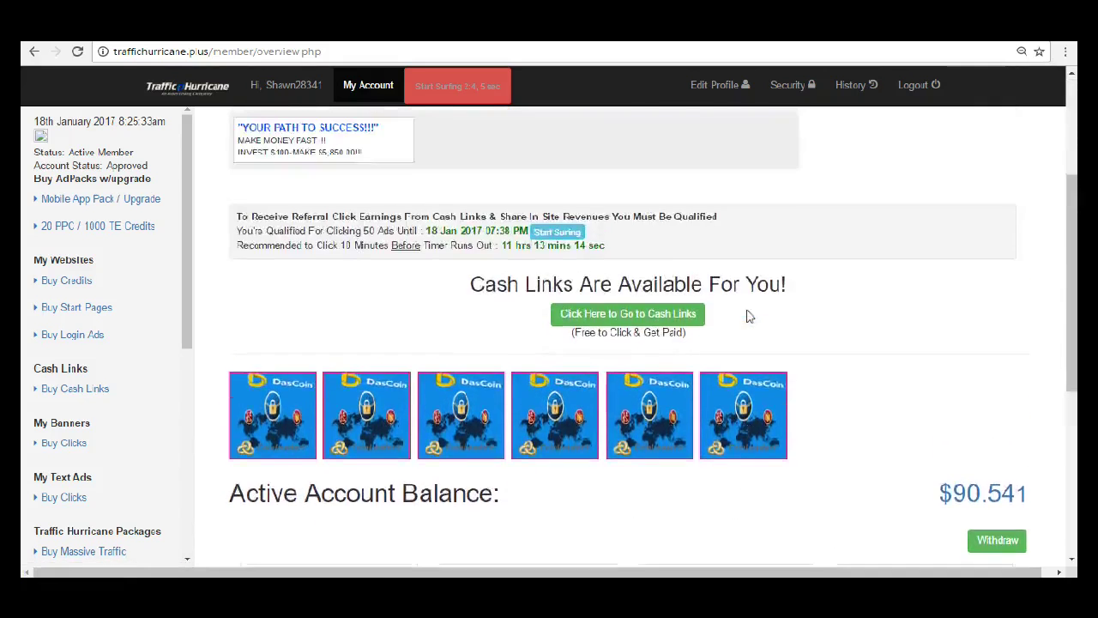
scroll(746, 316, up, 1)
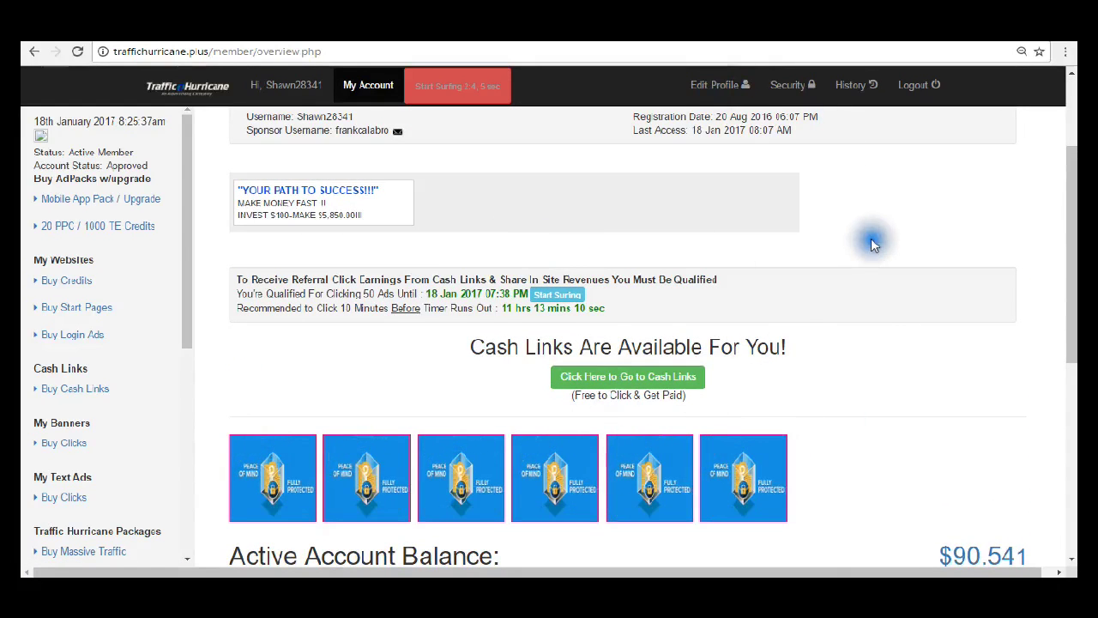
scroll(868, 274, down, 3)
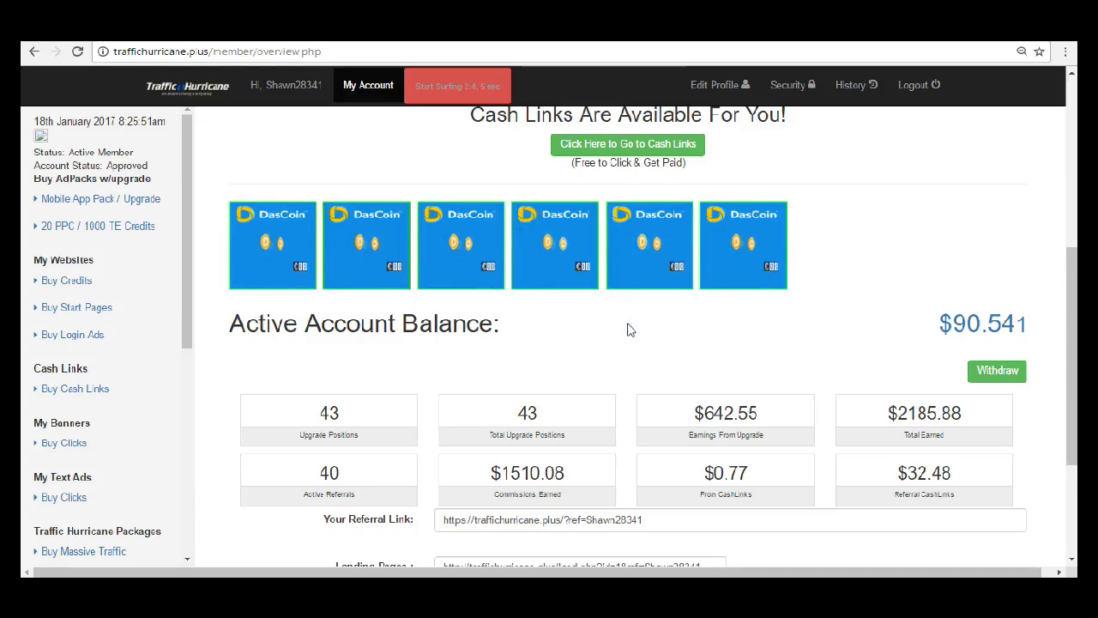
scroll(645, 387, down, 2)
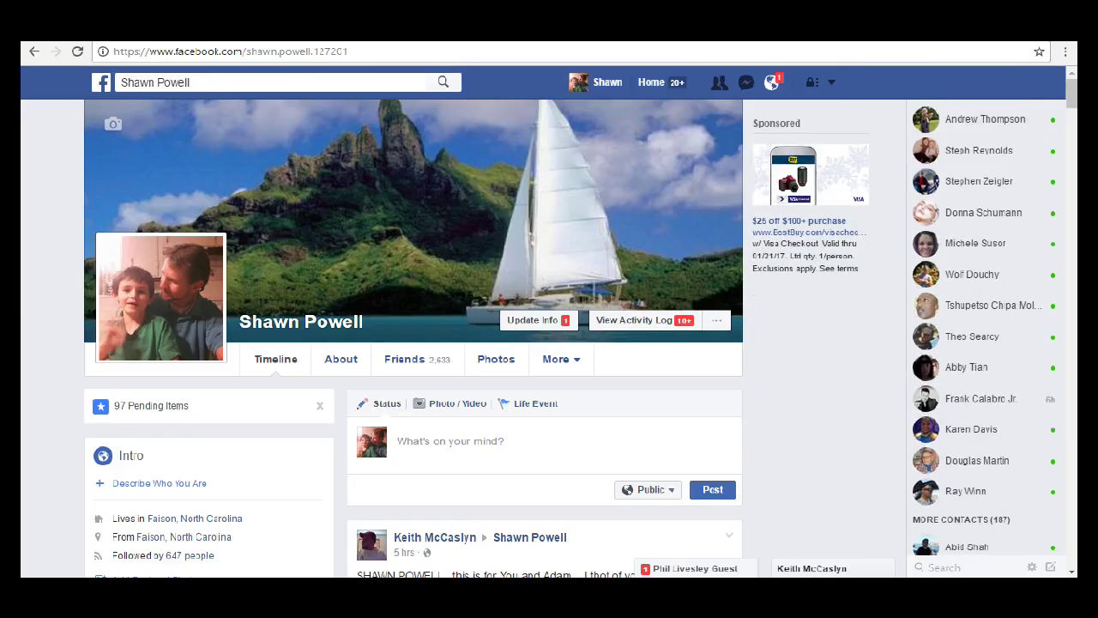
- Switch to Facebook, search for "action" and open the Action Takers Success Group!! page
click(263, 80)
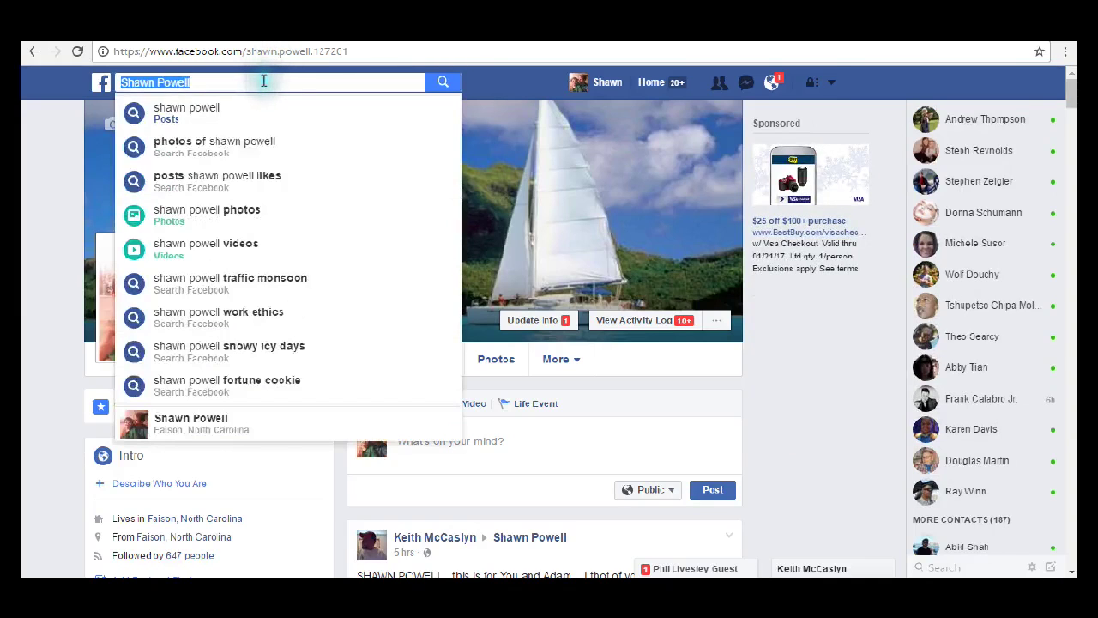
key(BackSpace)
text(action)
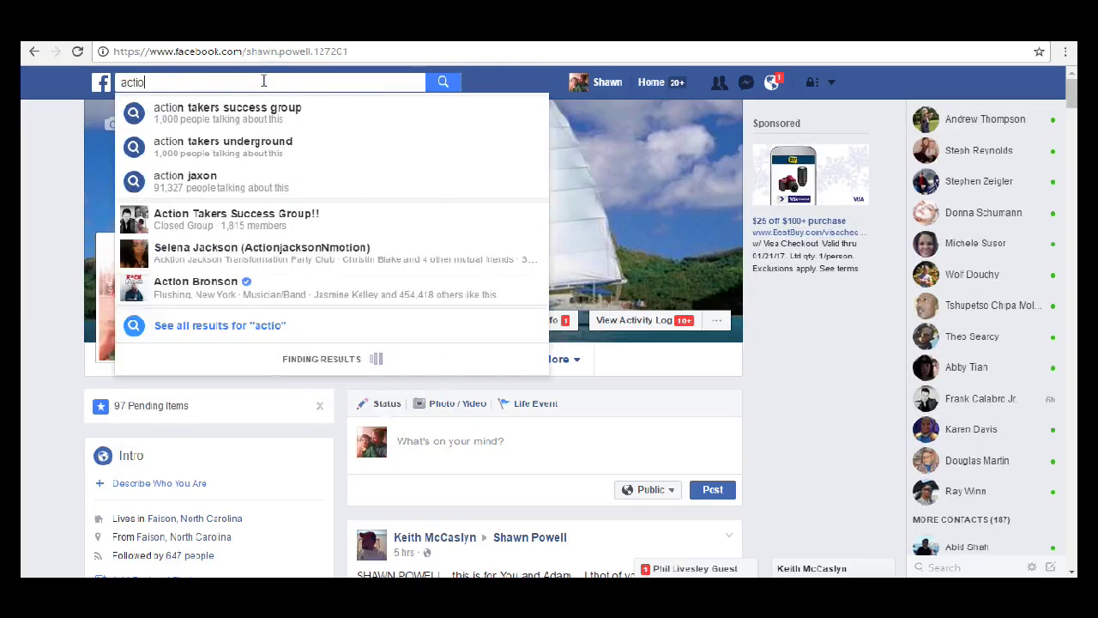
click(308, 220)
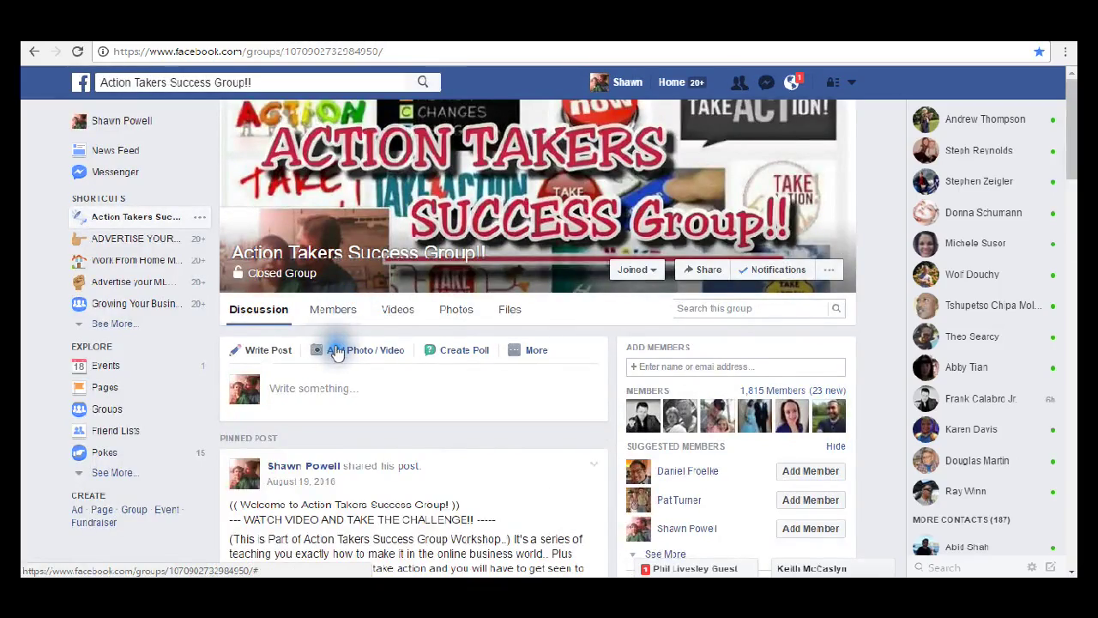
- Look through the group's pinned welcome post, its video and the list of YouTube training links
scroll(334, 351, down, 1)
click(334, 358)
scroll(324, 388, down, 3)
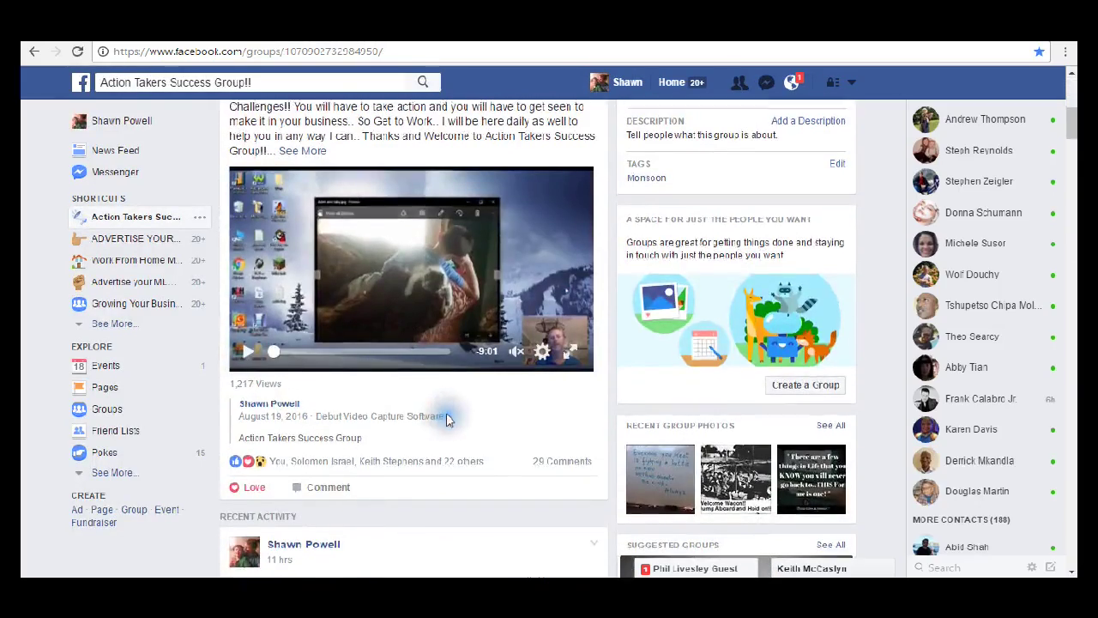
scroll(446, 417, up, 3)
scroll(481, 356, down, 7)
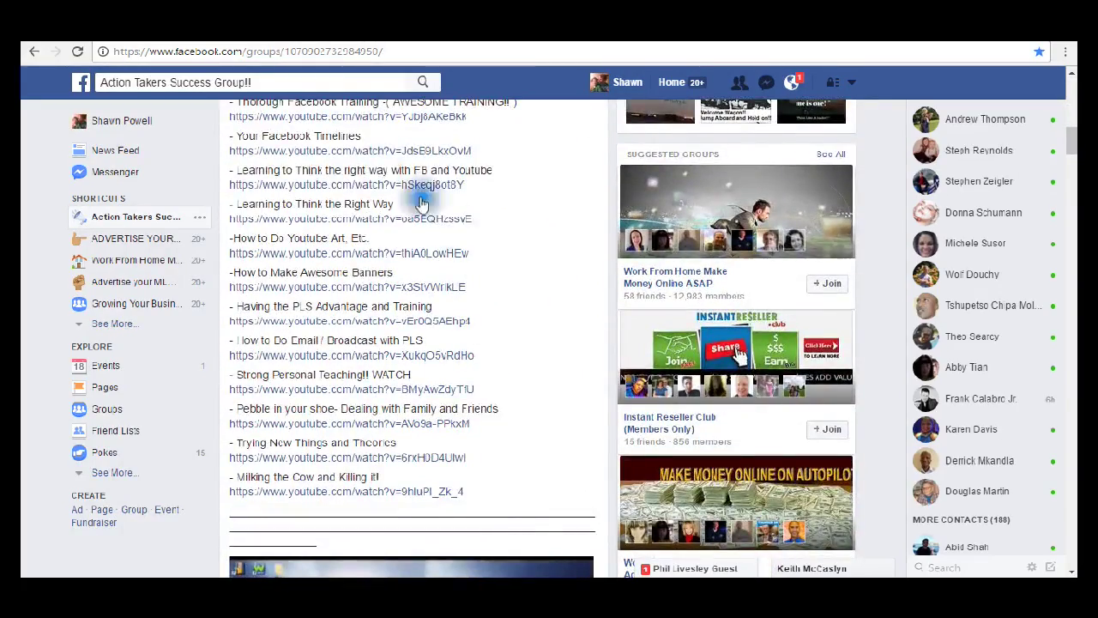
scroll(519, 290, up, 1)
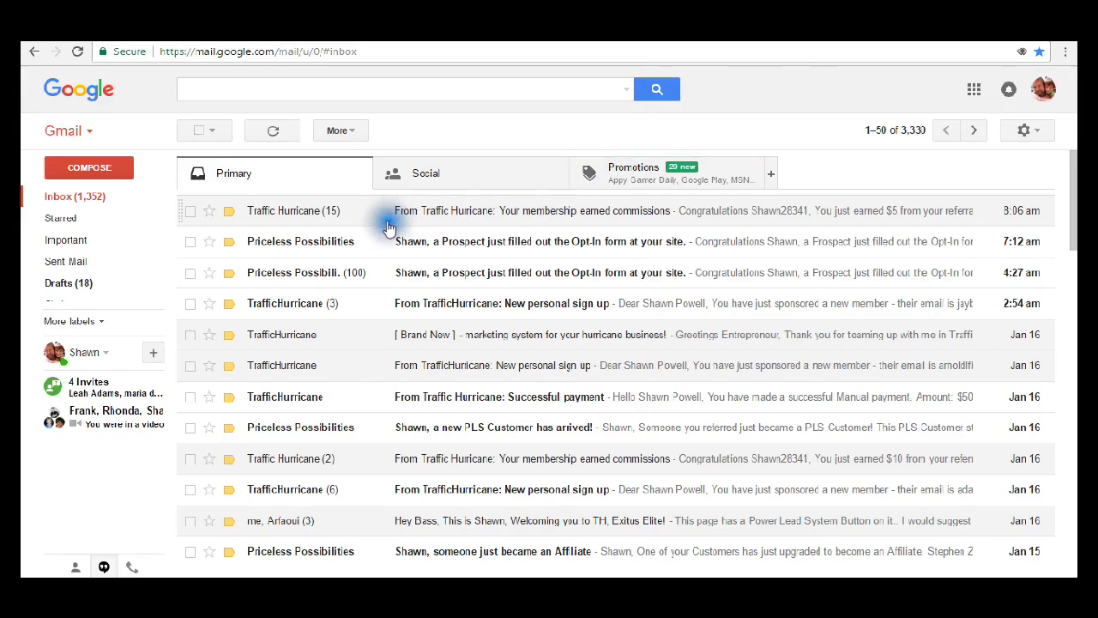
- Switch to Gmail and examine the Primary inbox for commission, personal sign-up and payment notifications
scroll(471, 395, down, 2)
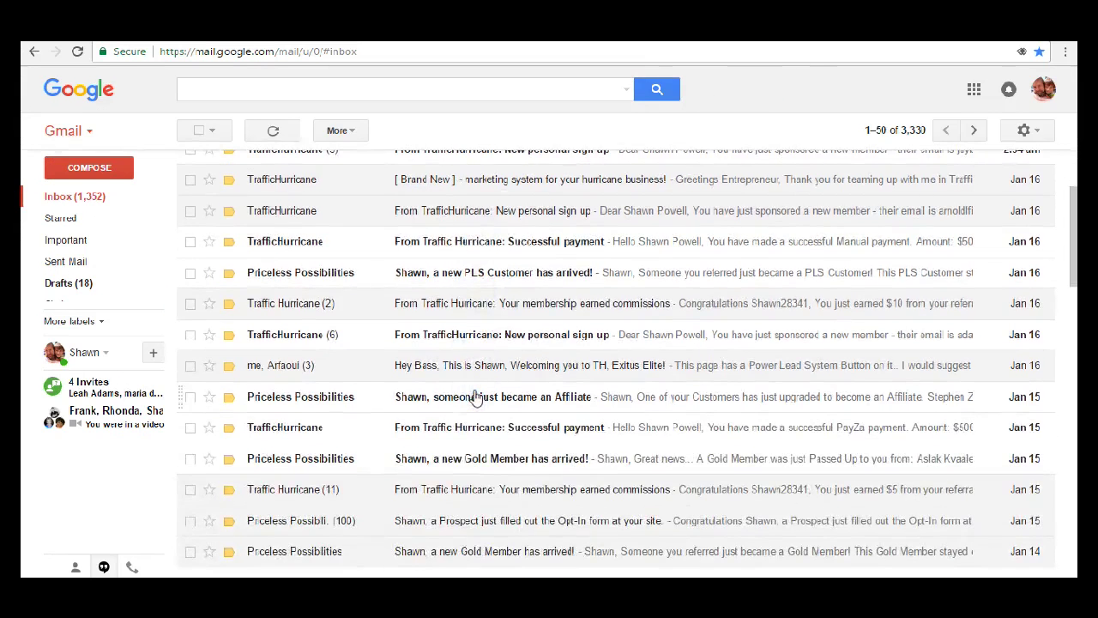
scroll(477, 396, up, 2)
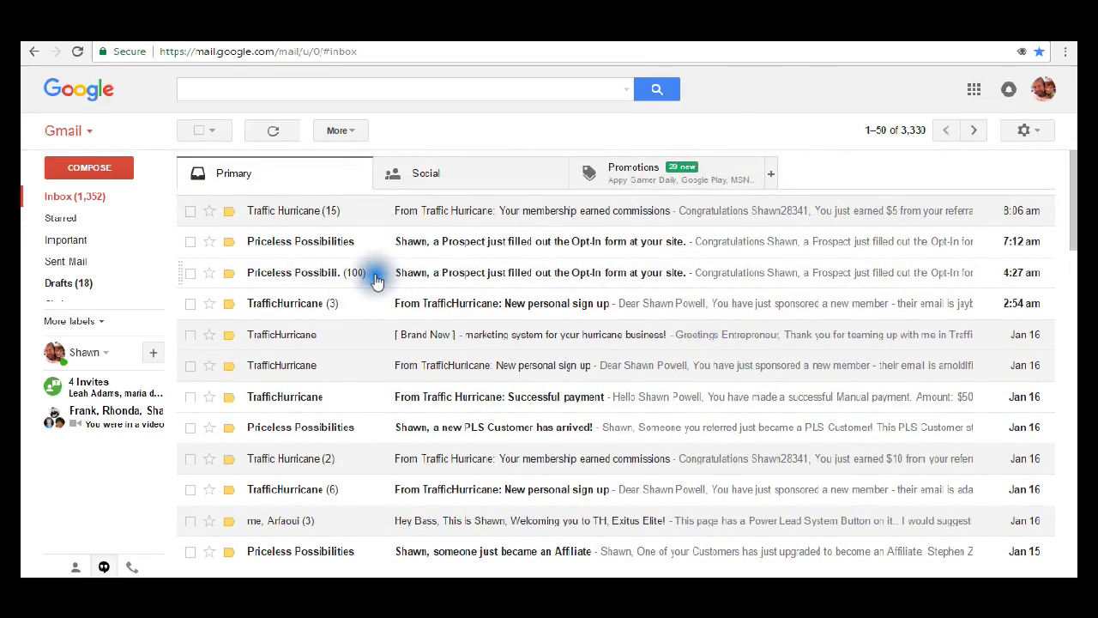
click(356, 216)
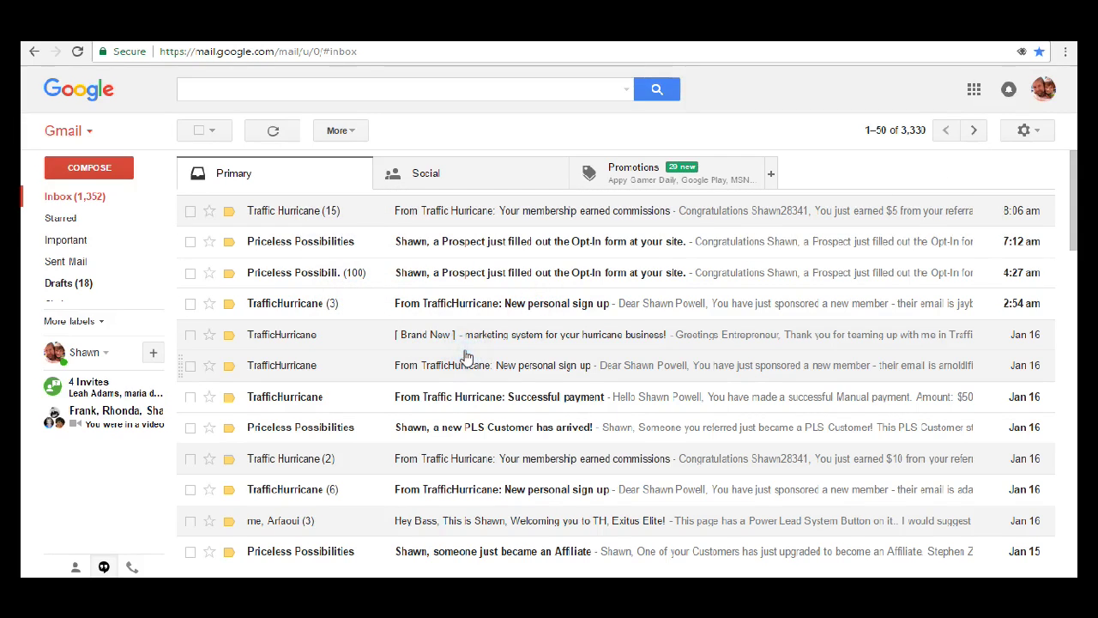
scroll(466, 355, down, 3)
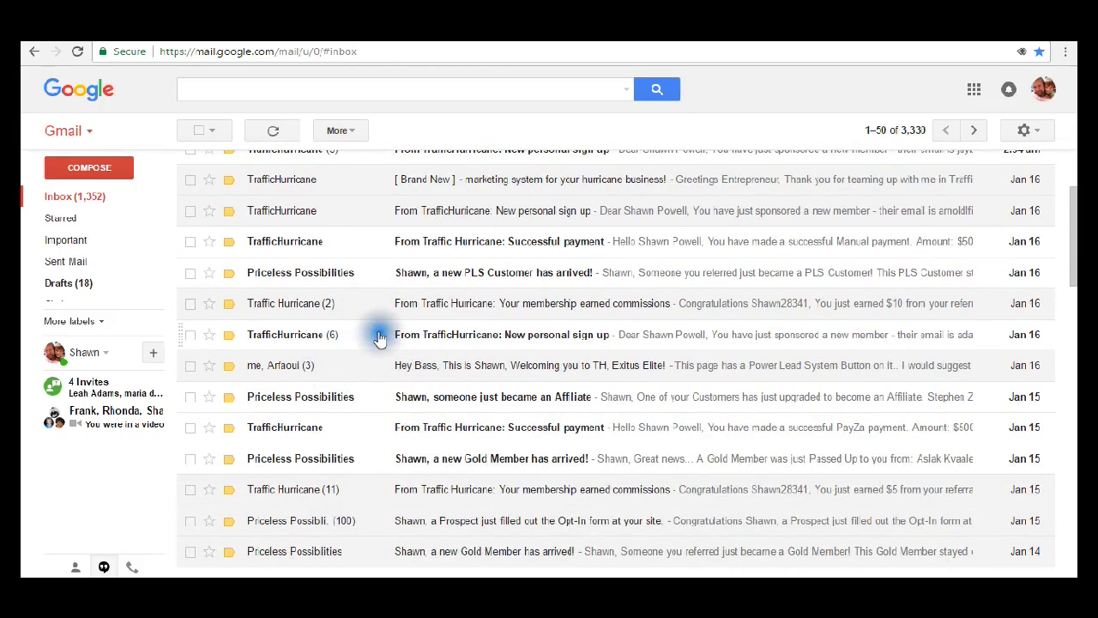
scroll(392, 467, down, 2)
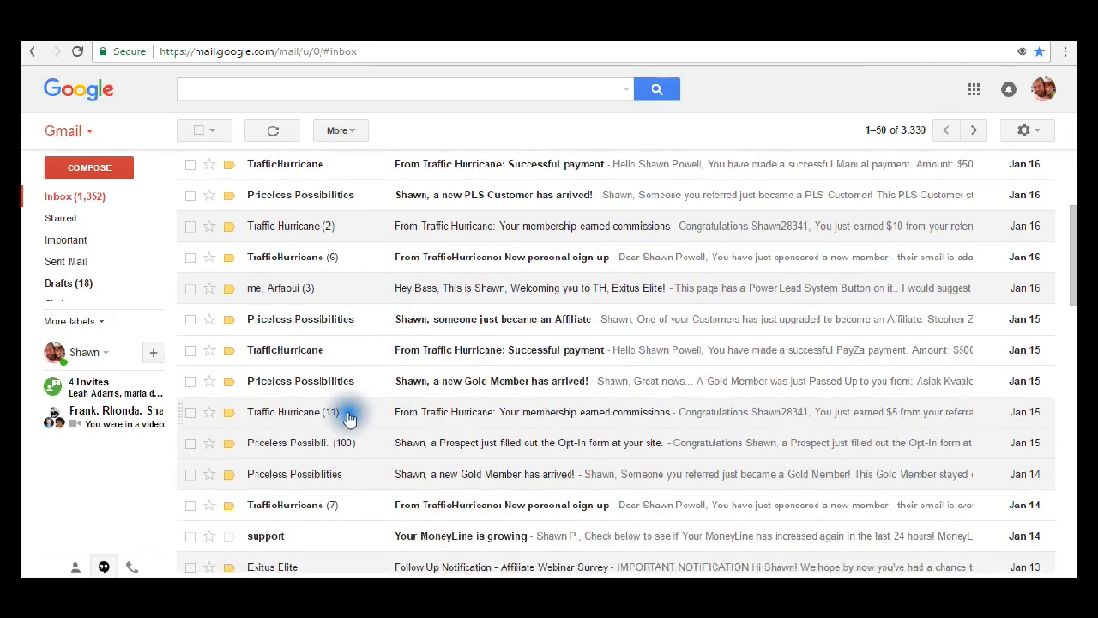
scroll(404, 424, down, 2)
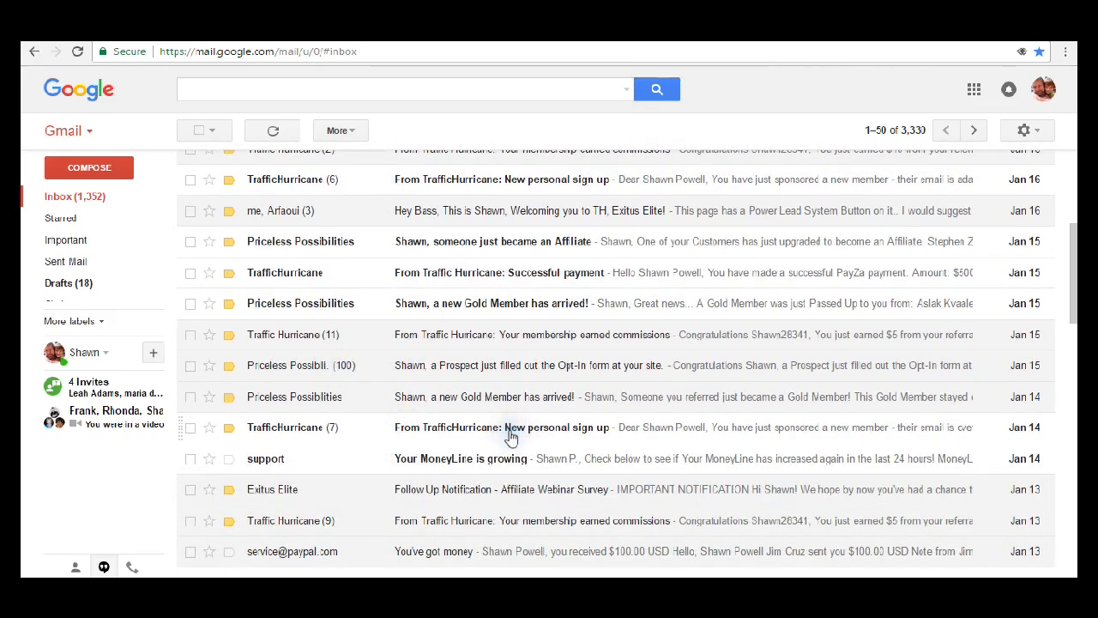
scroll(412, 427, down, 3)
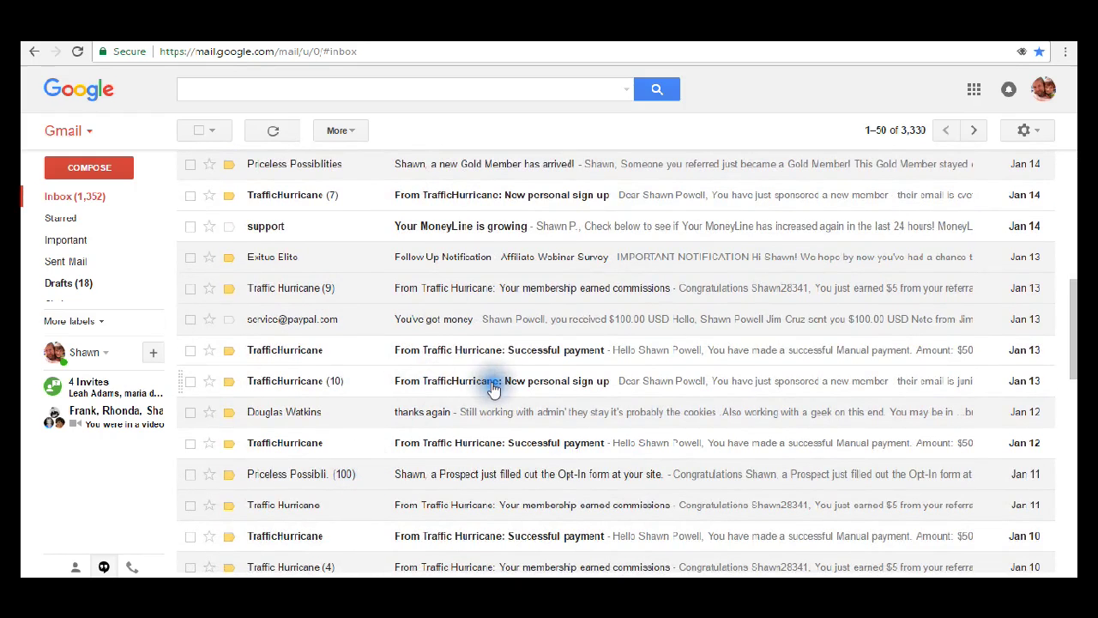
scroll(493, 388, up, 5)
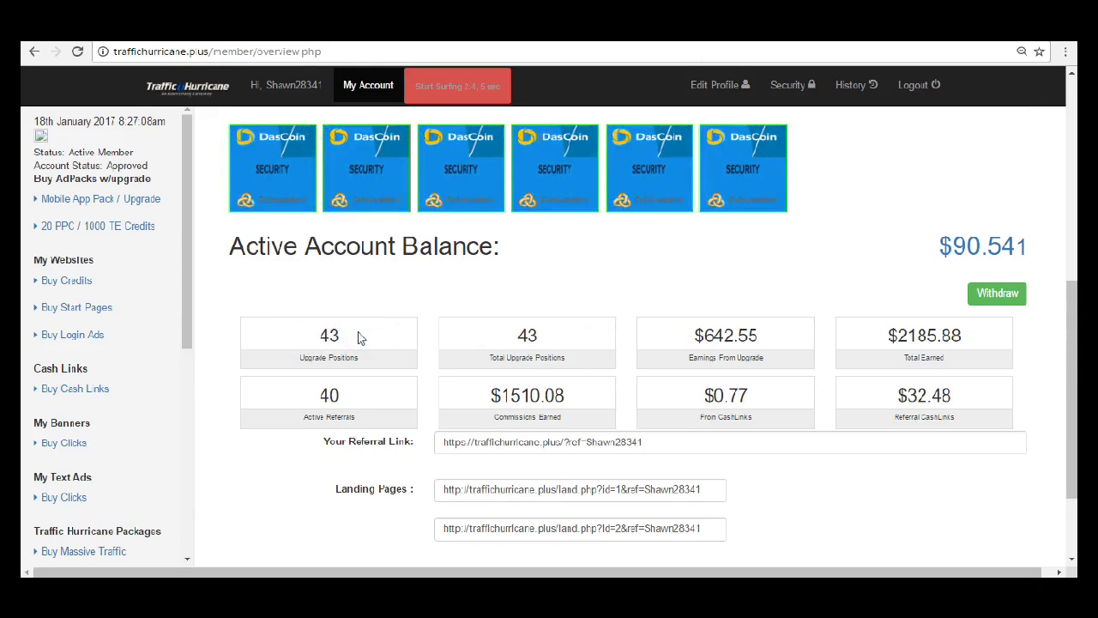
- Return to the Traffic Hurricane overview and review the surfing qualification, account balance, earnings and referral statistics
click(164, 293)
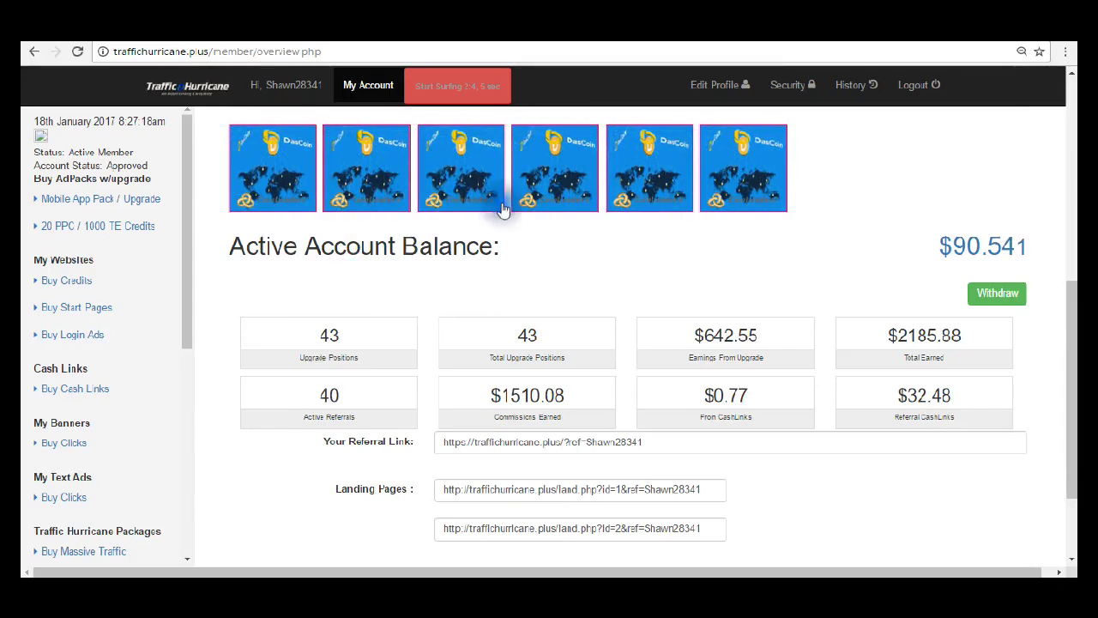
click(455, 274)
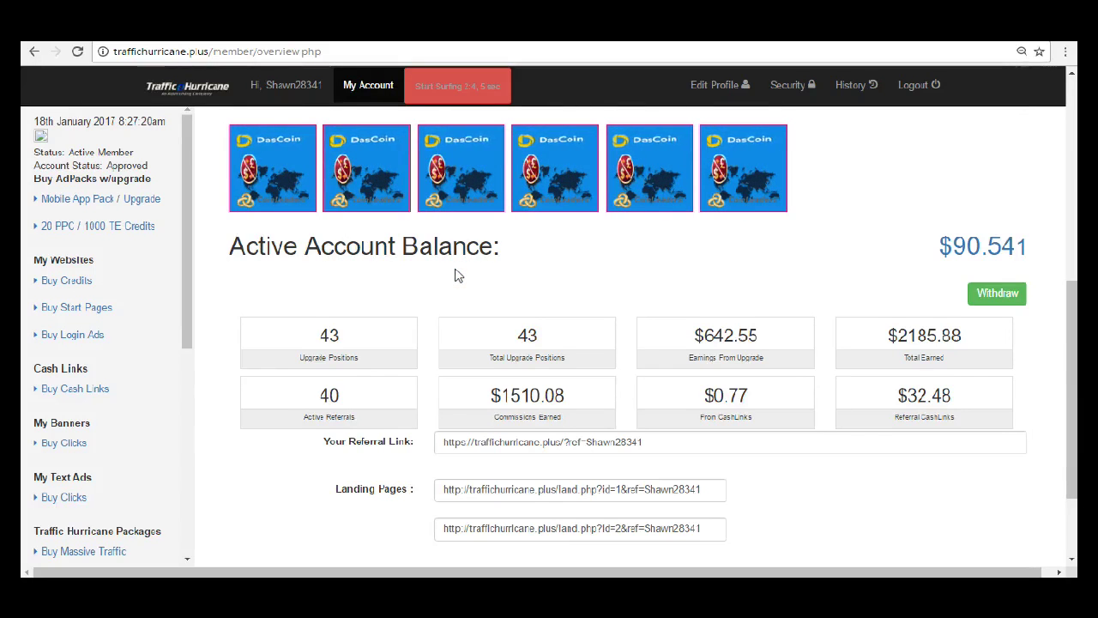
click(306, 282)
click(247, 318)
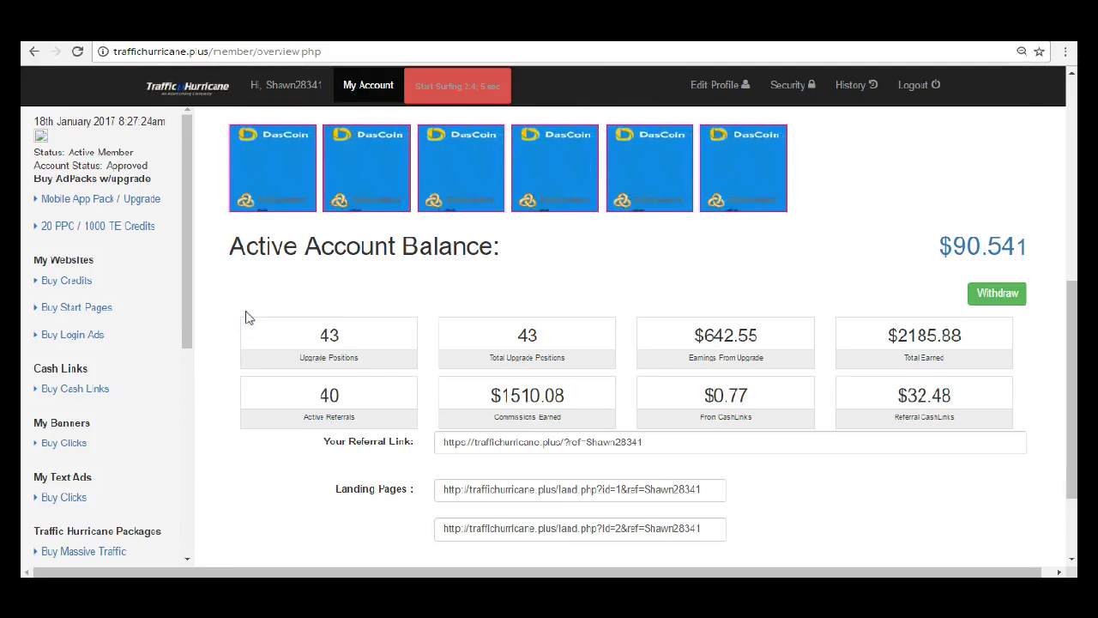
scroll(575, 321, up, 4)
click(563, 307)
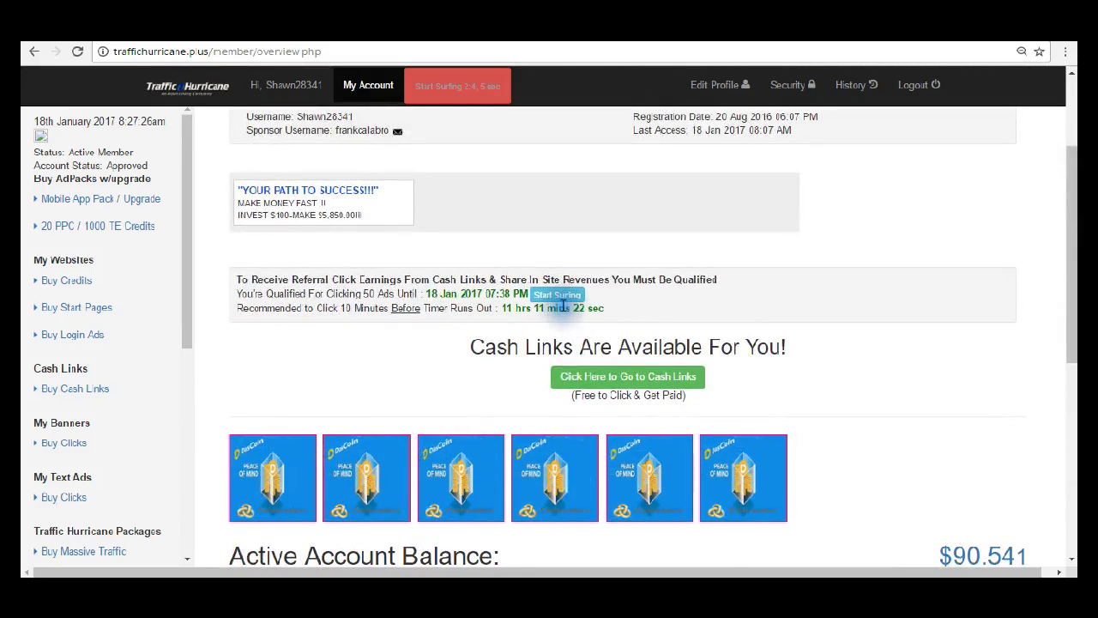
scroll(638, 326, up, 2)
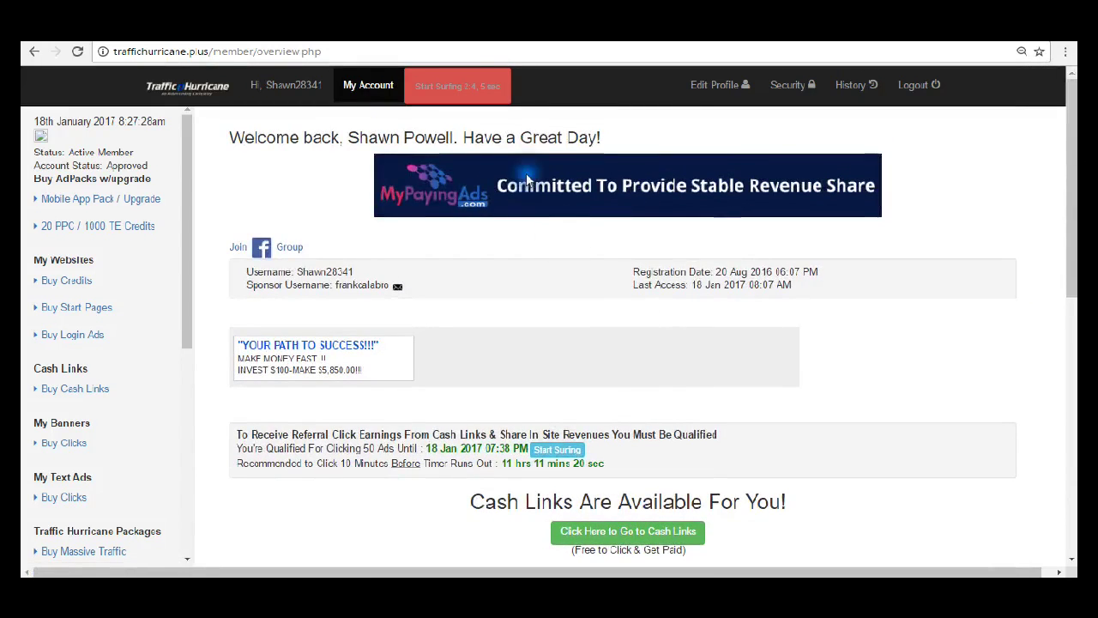
scroll(600, 240, down, 2)
click(625, 262)
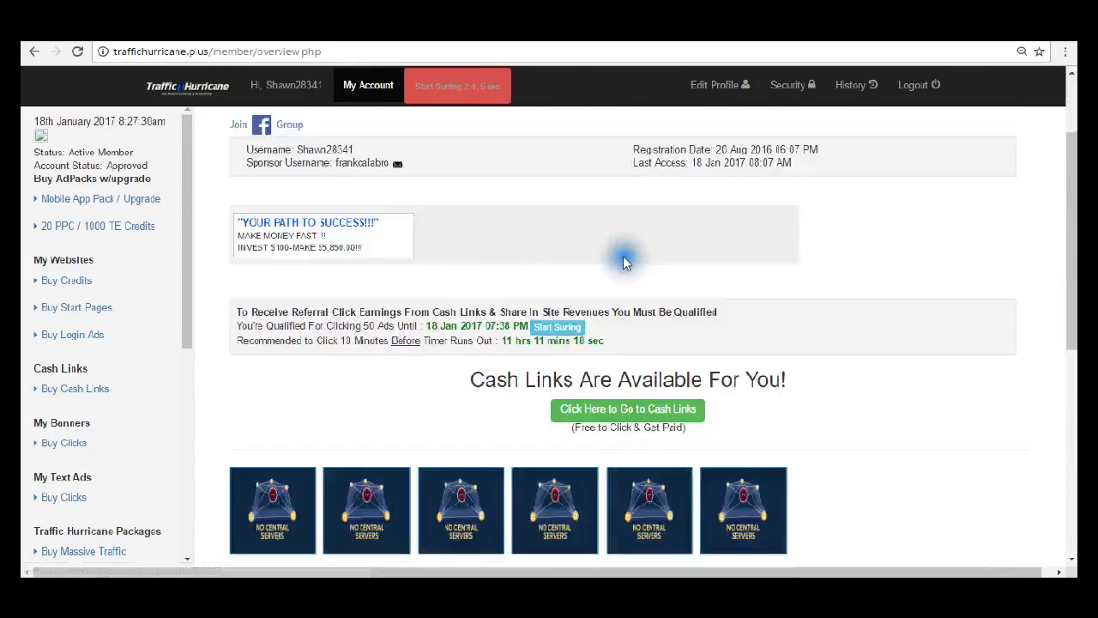
scroll(801, 285, down, 4)
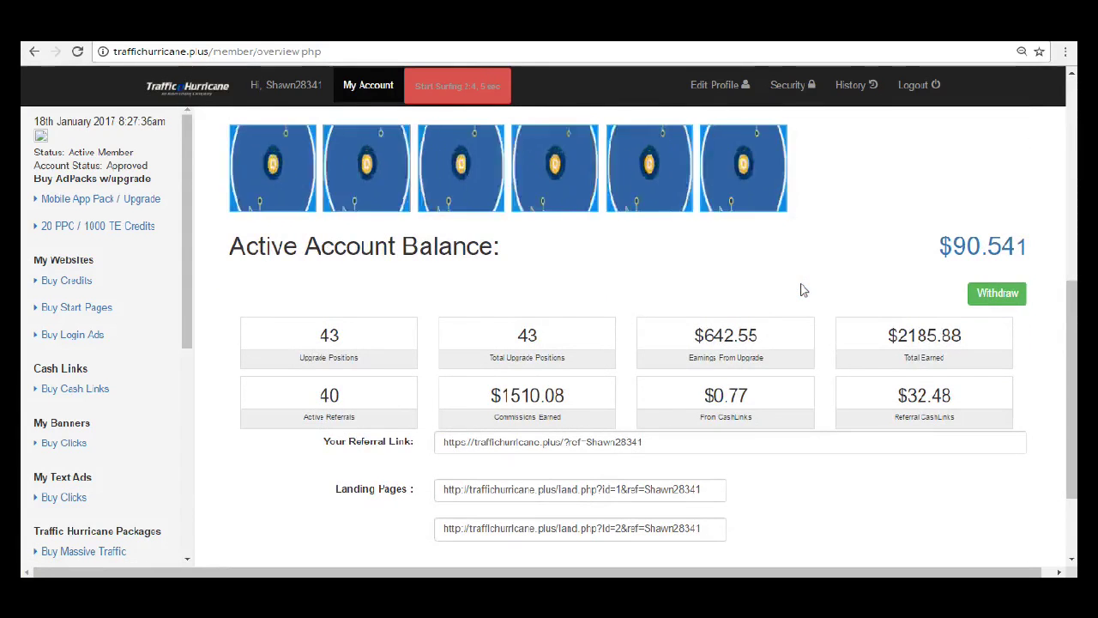
scroll(801, 289, up, 5)
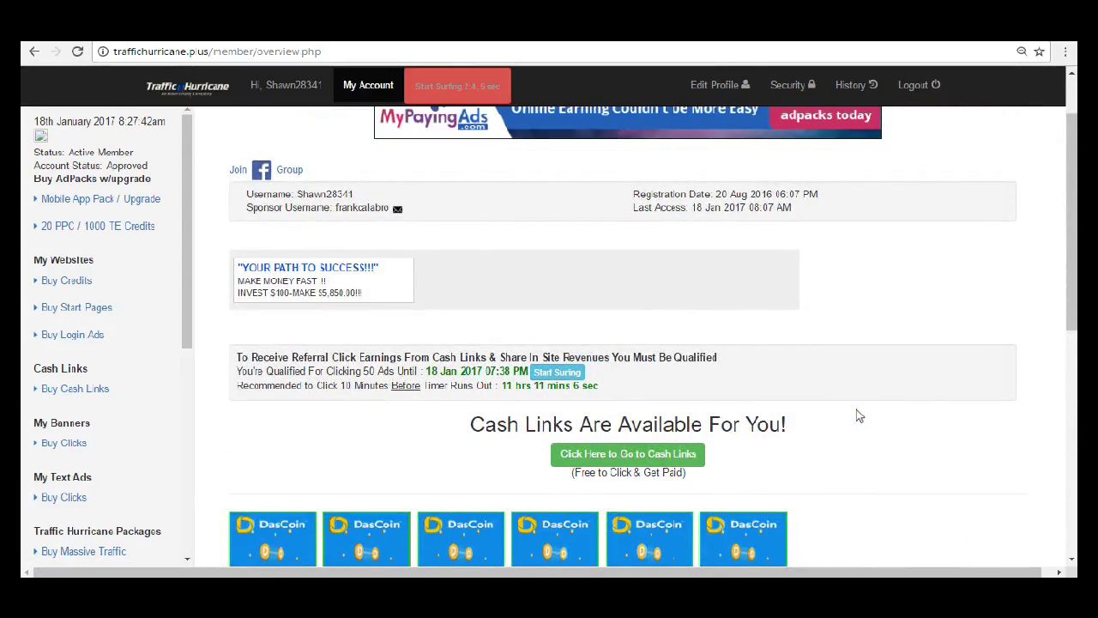
scroll(858, 416, down, 4)
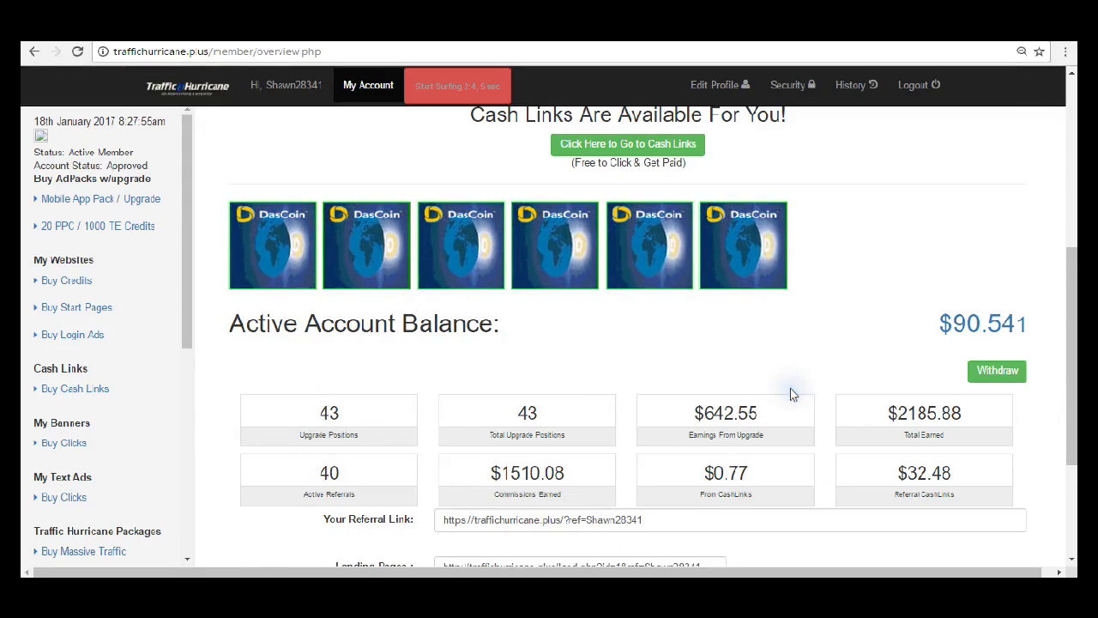
- Check the surfing qualification, open the cash history from the active account balance and look through its adpack share payments and sponsor bonuses
scroll(825, 392, up, 2)
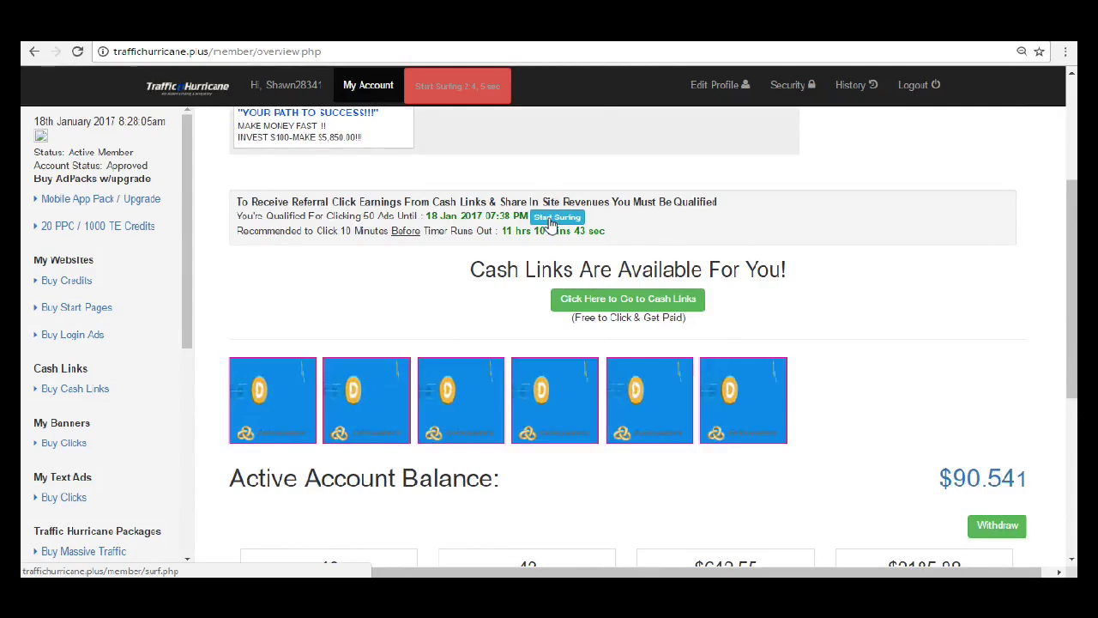
scroll(890, 351, down, 1)
scroll(890, 387, down, 1)
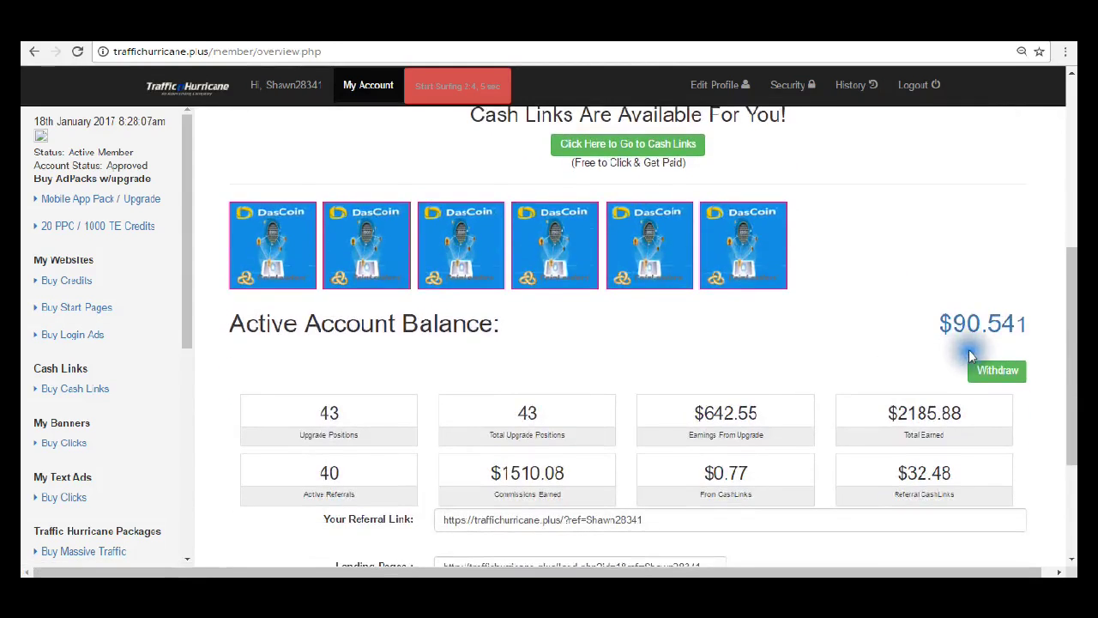
click(982, 322)
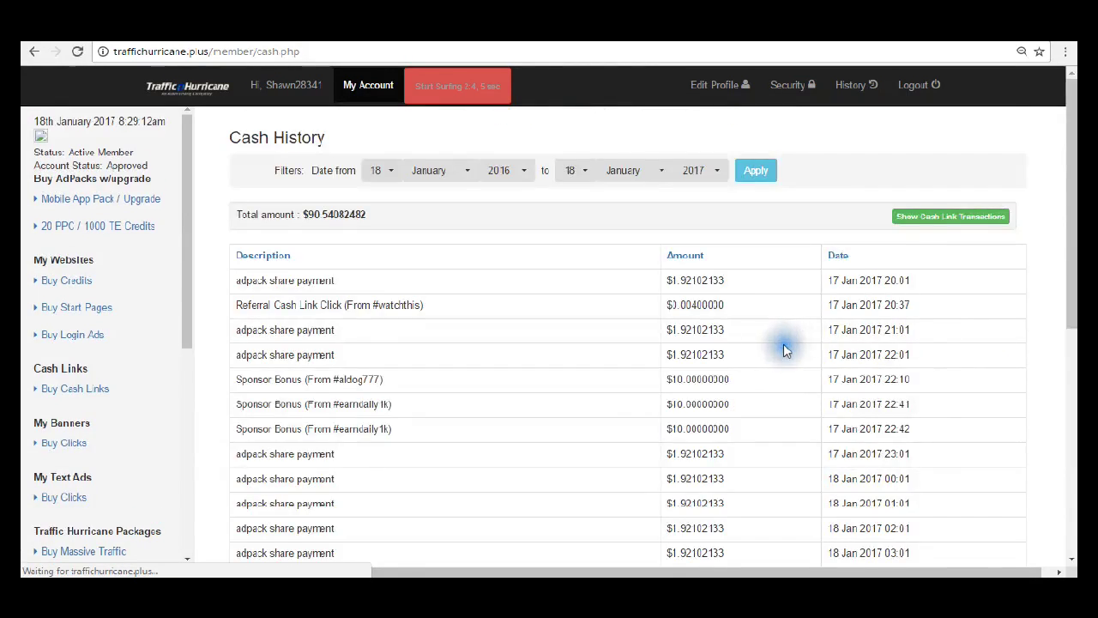
scroll(784, 343, down, 10)
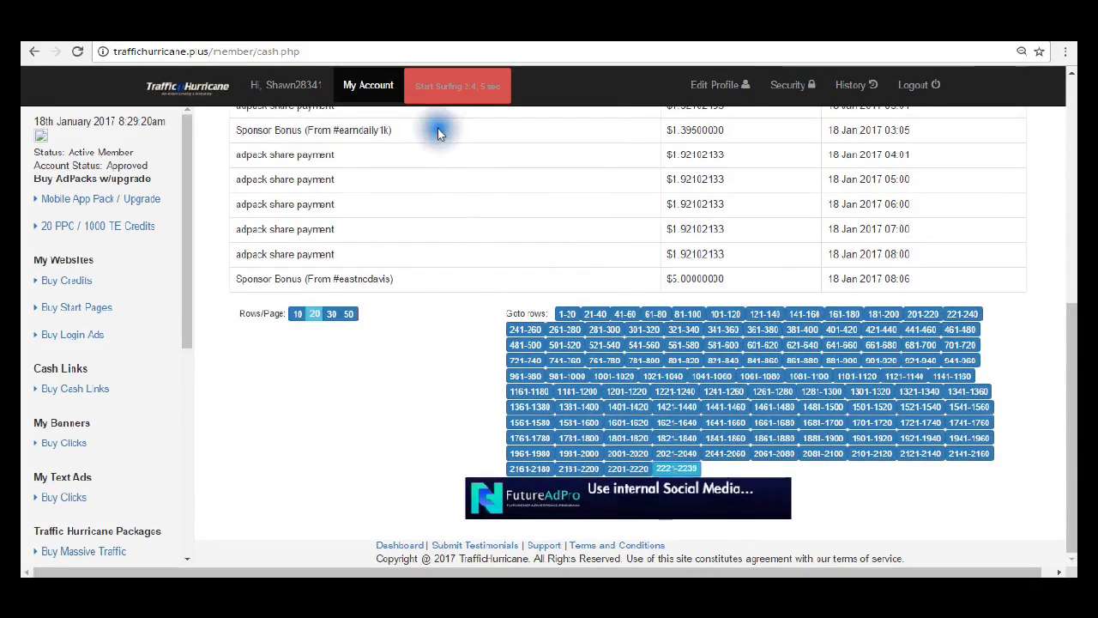
- Return to the account overview and examine the upgrade positions and upgrade earnings below the active account balance
click(369, 87)
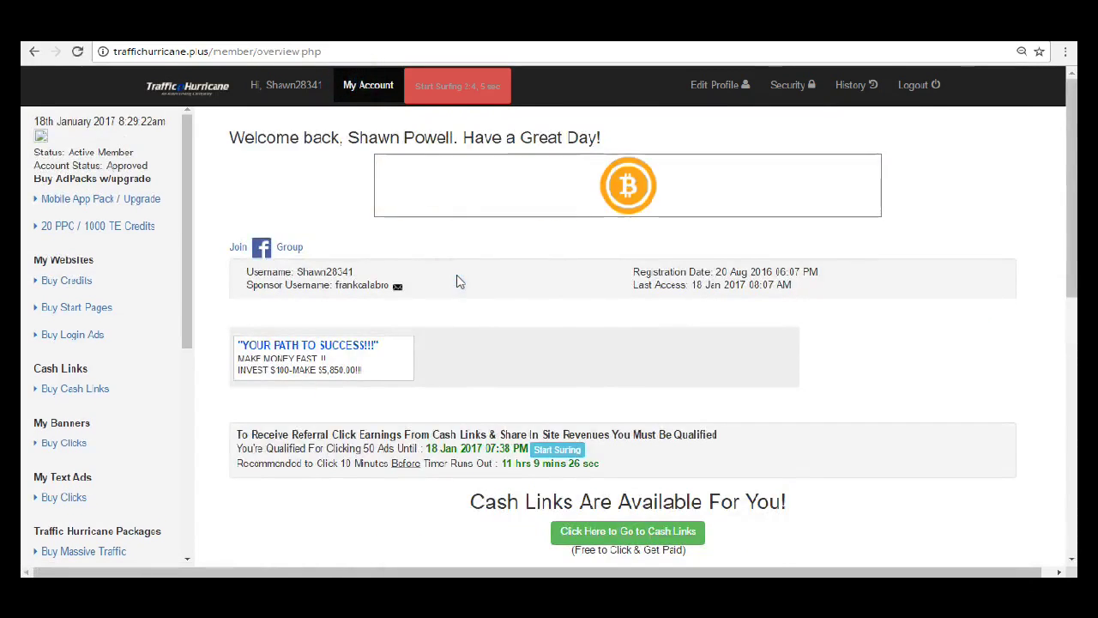
scroll(456, 279, down, 5)
scroll(456, 281, down, 1)
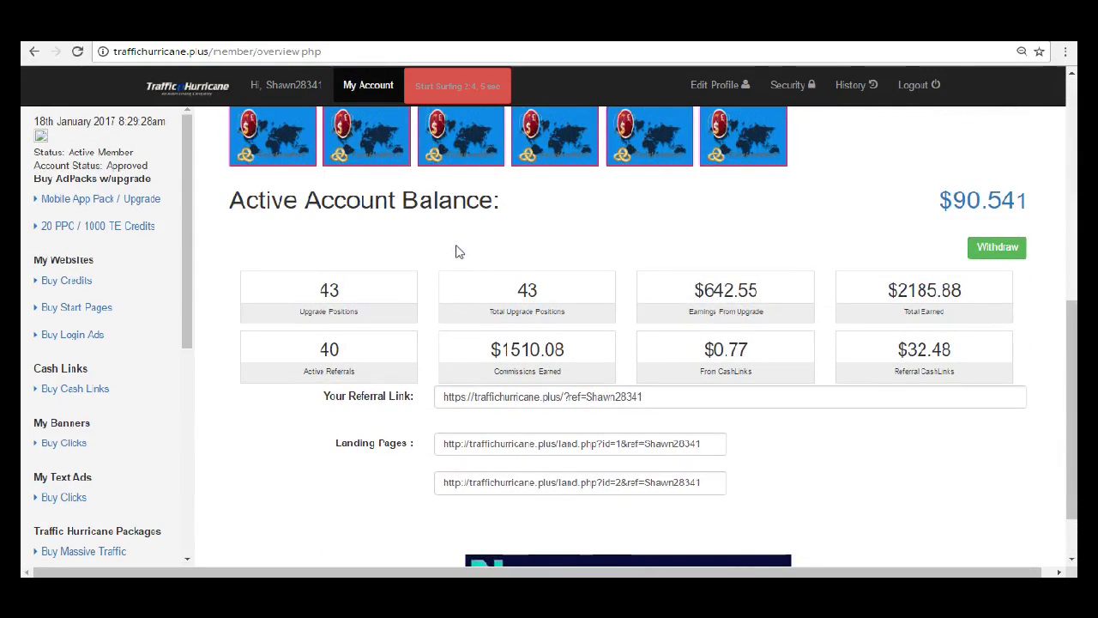
double_click(331, 289)
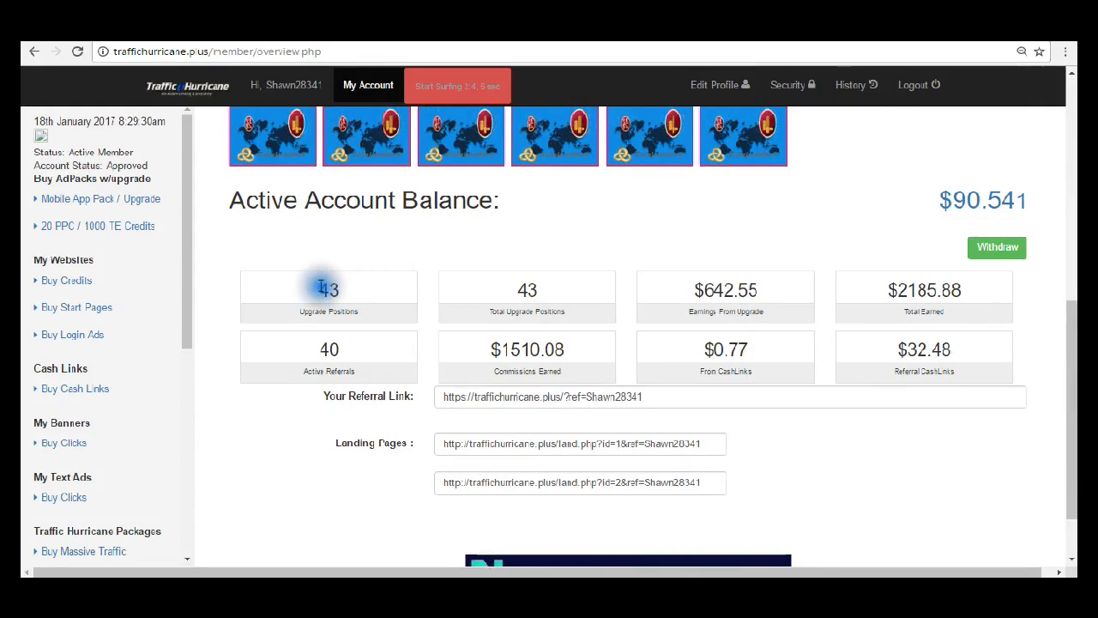
click(358, 282)
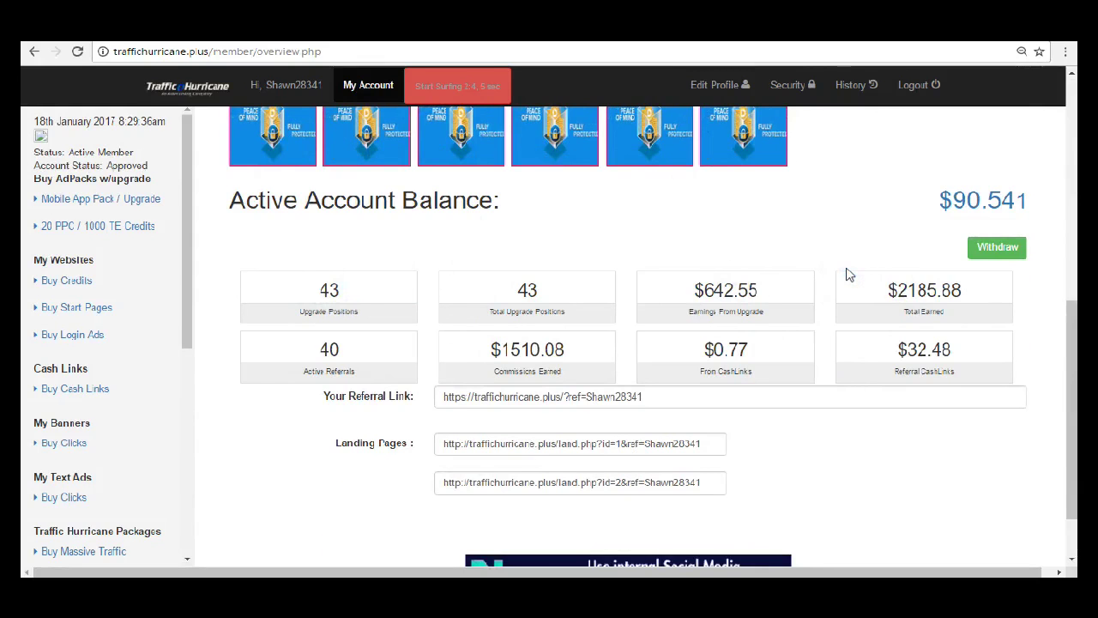
scroll(848, 273, up, 2)
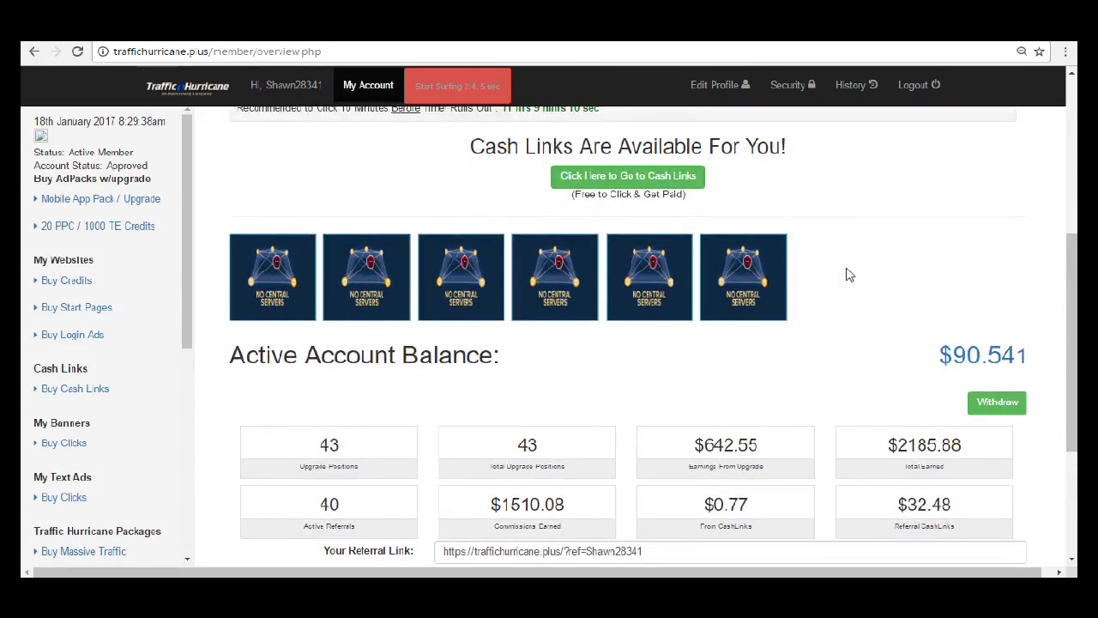
scroll(849, 274, down, 2)
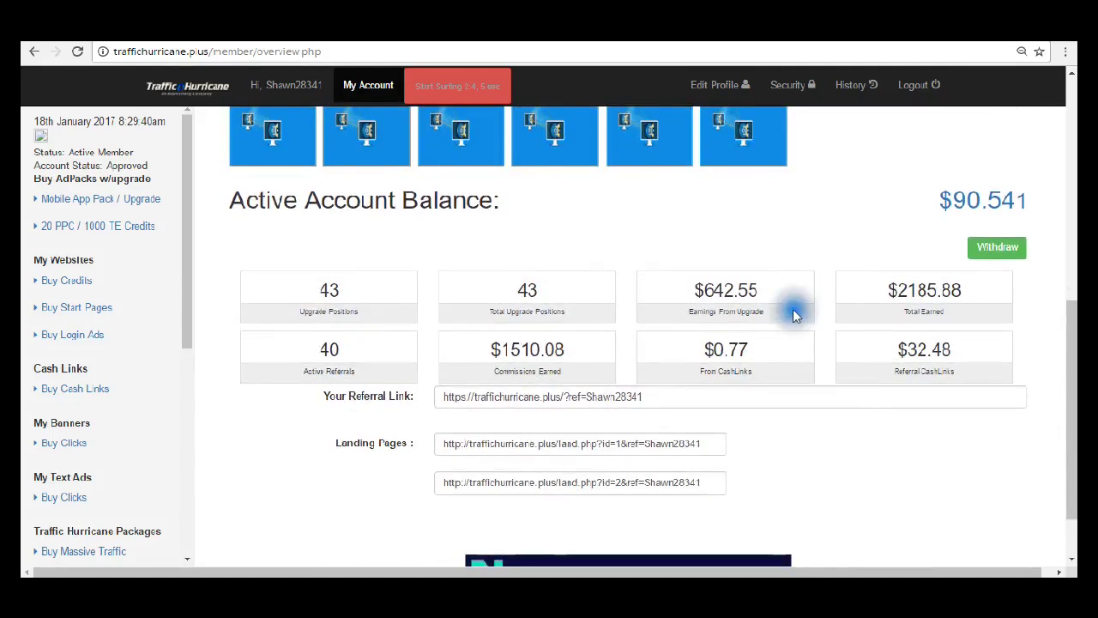
- Highlight the Active Referrals count and the Commissions Earned amount in the account statistics
double_click(324, 349)
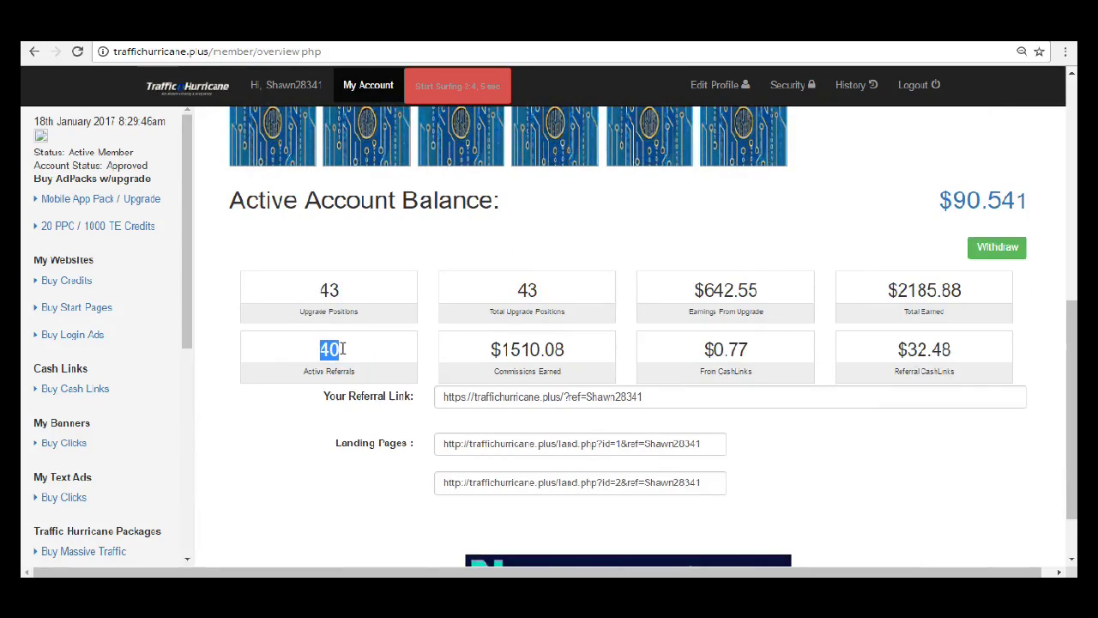
click(495, 350)
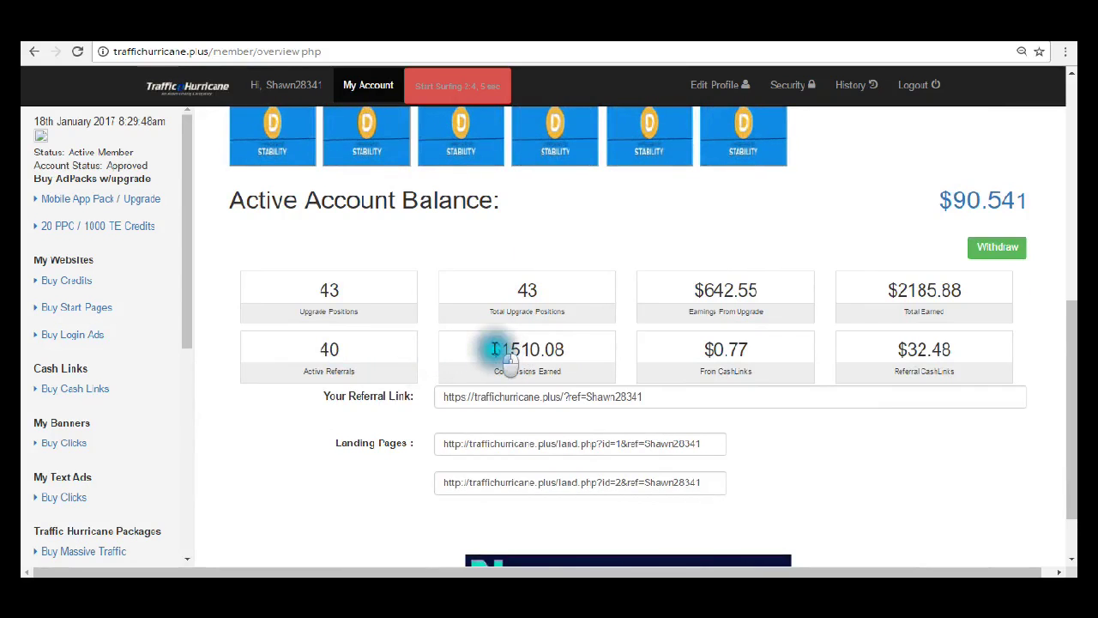
drag(495, 349, 562, 352)
click(329, 343)
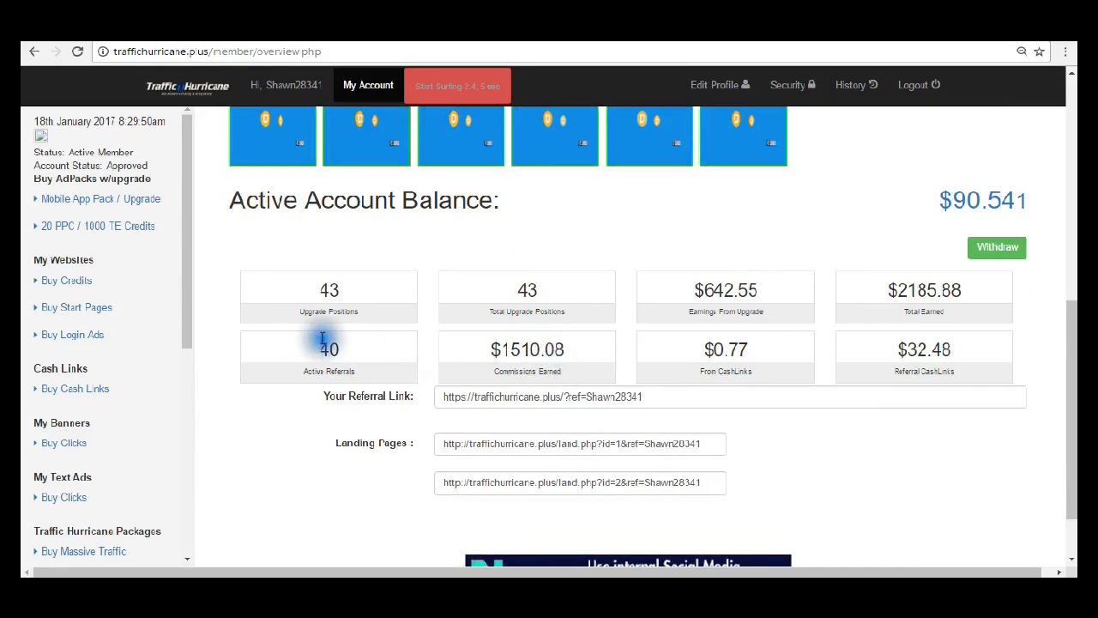
- Switch to Gmail to check the Traffic Hurricane commission notifications, and return to the balance and statistics on the account overview
click(840, 47)
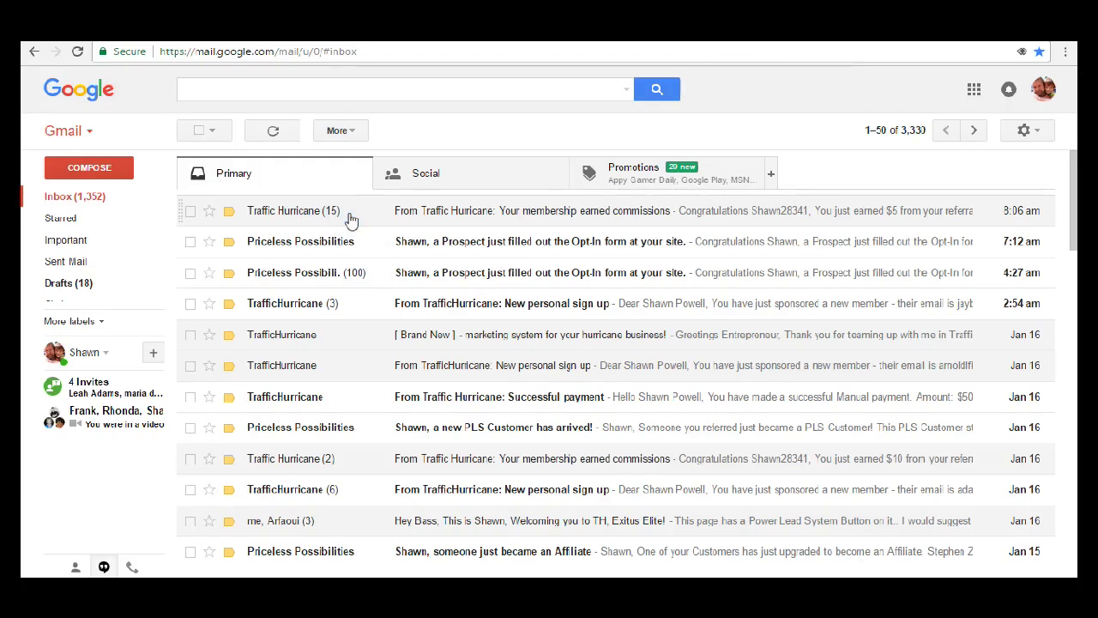
click(653, 43)
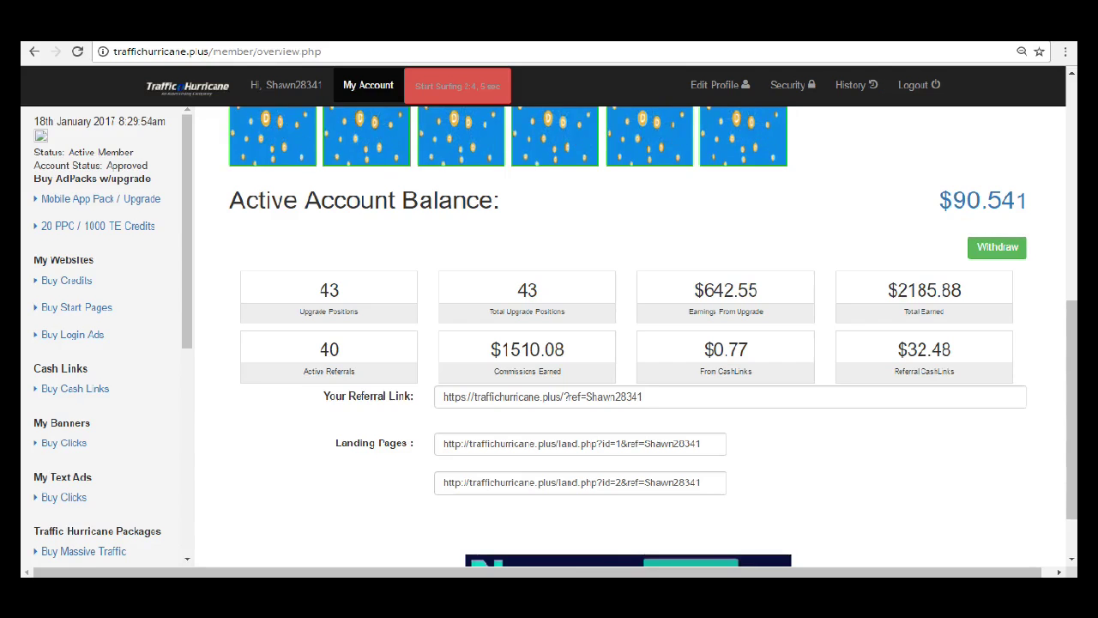
scroll(863, 215, up, 1)
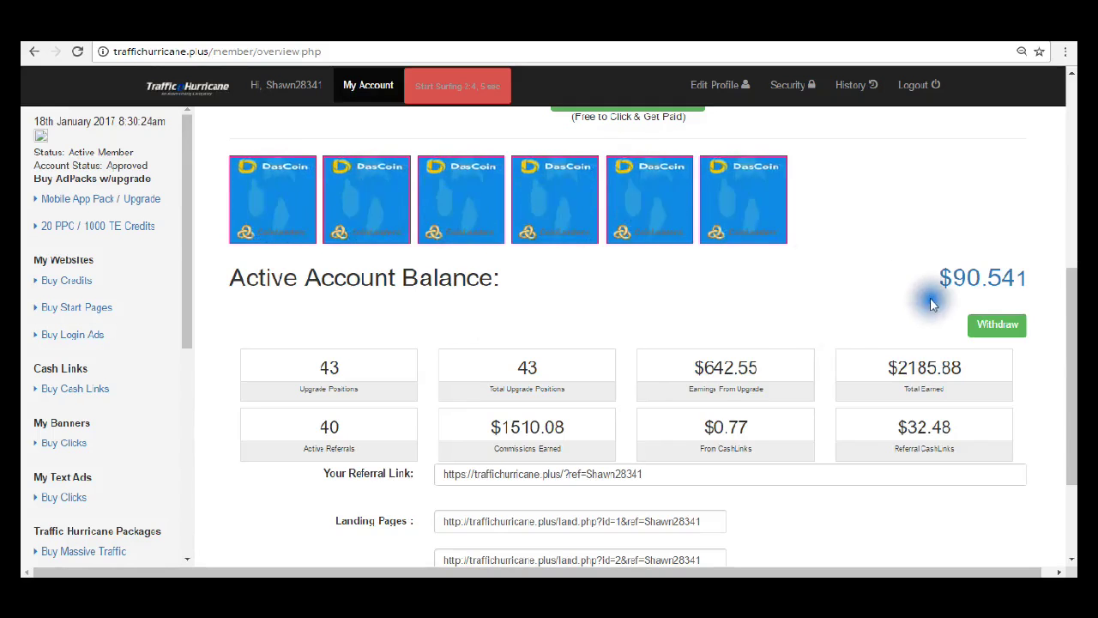
scroll(742, 382, up, 2)
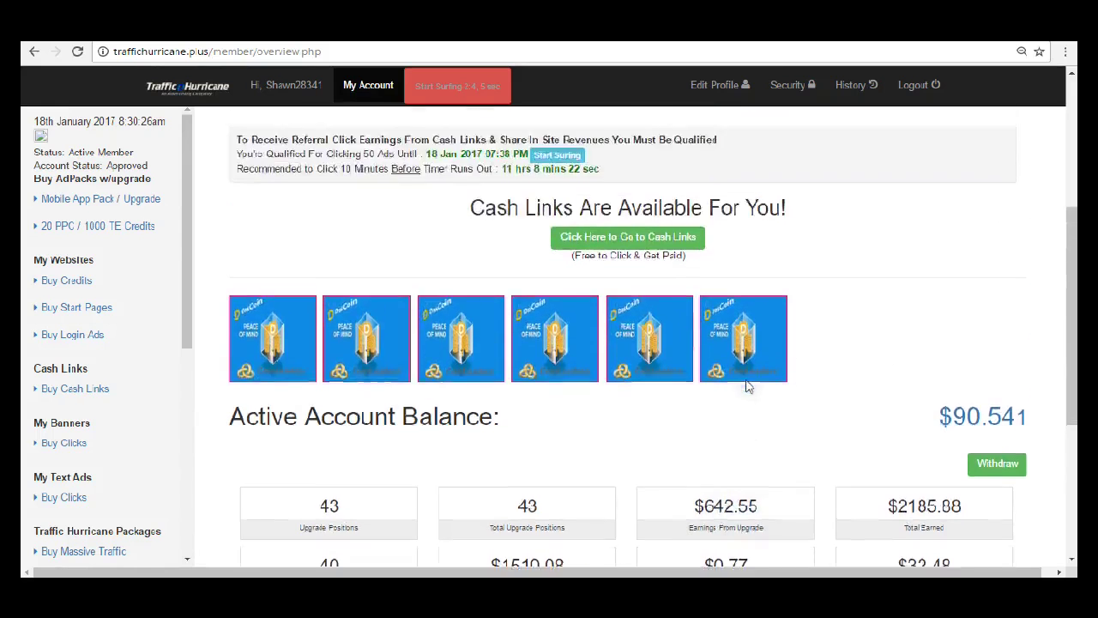
scroll(830, 406, down, 2)
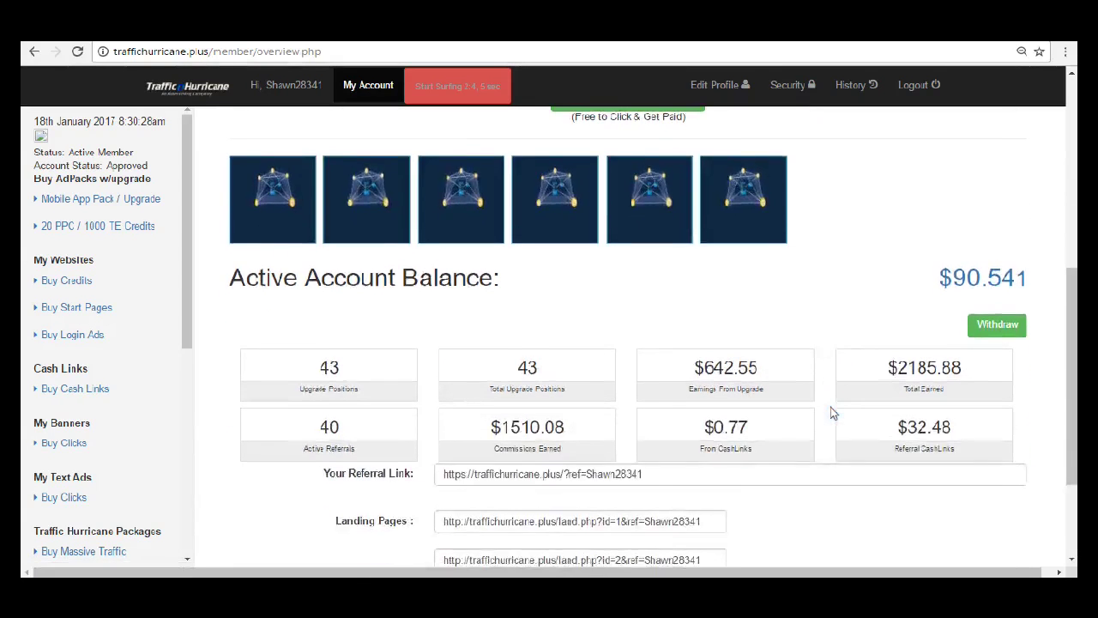
- Examine the active account balance, Upgrade Positions, Total Upgrade Positions and Earnings From Upgrade figures on the overview
click(840, 396)
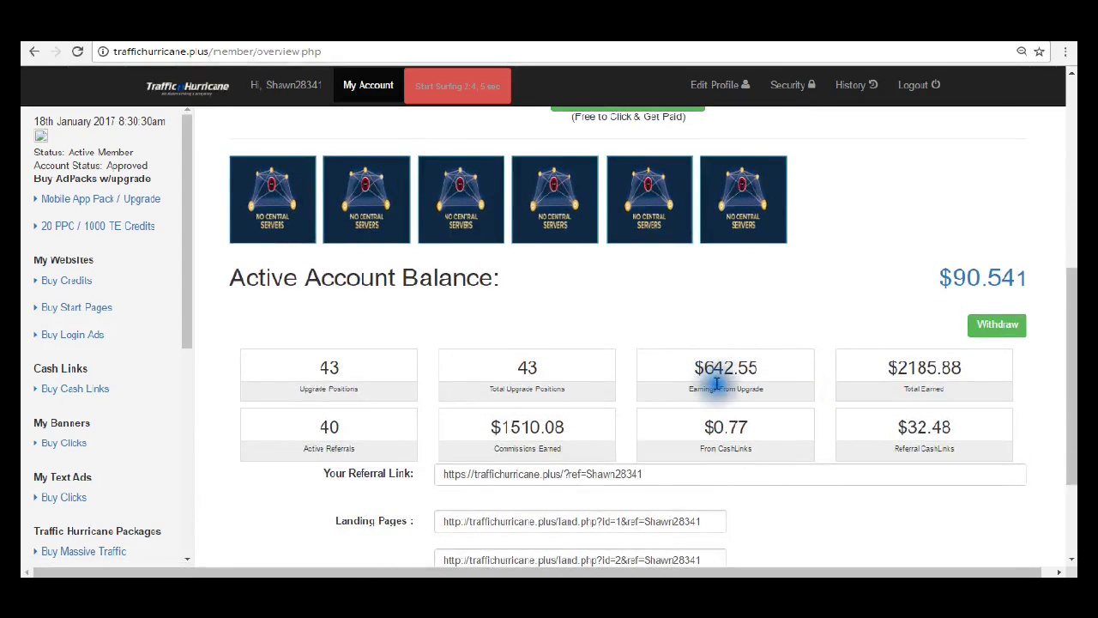
click(957, 279)
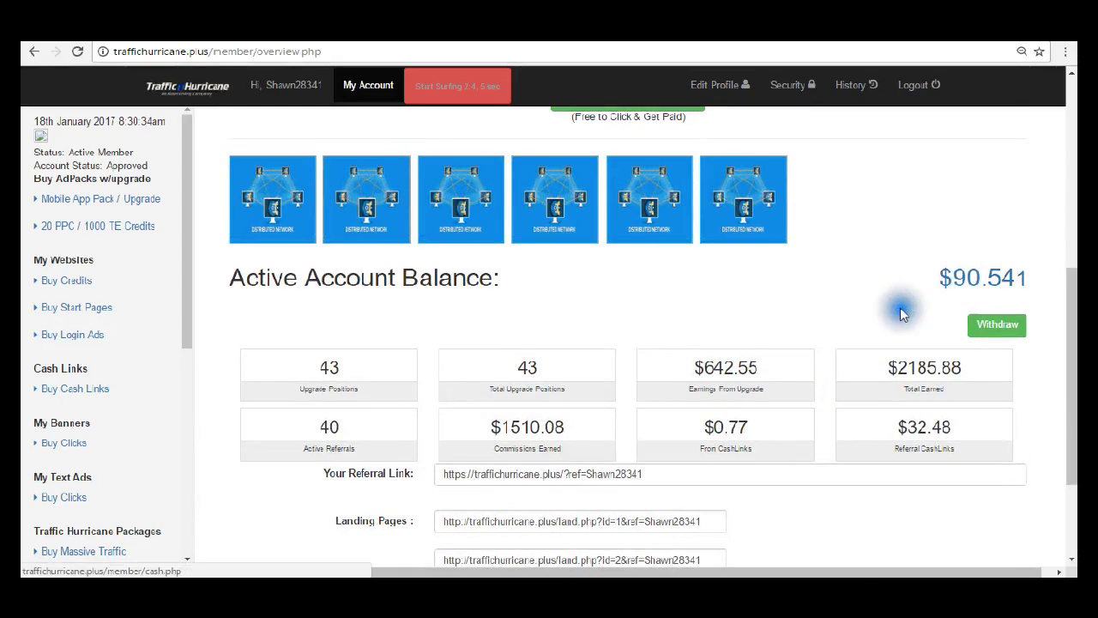
click(931, 304)
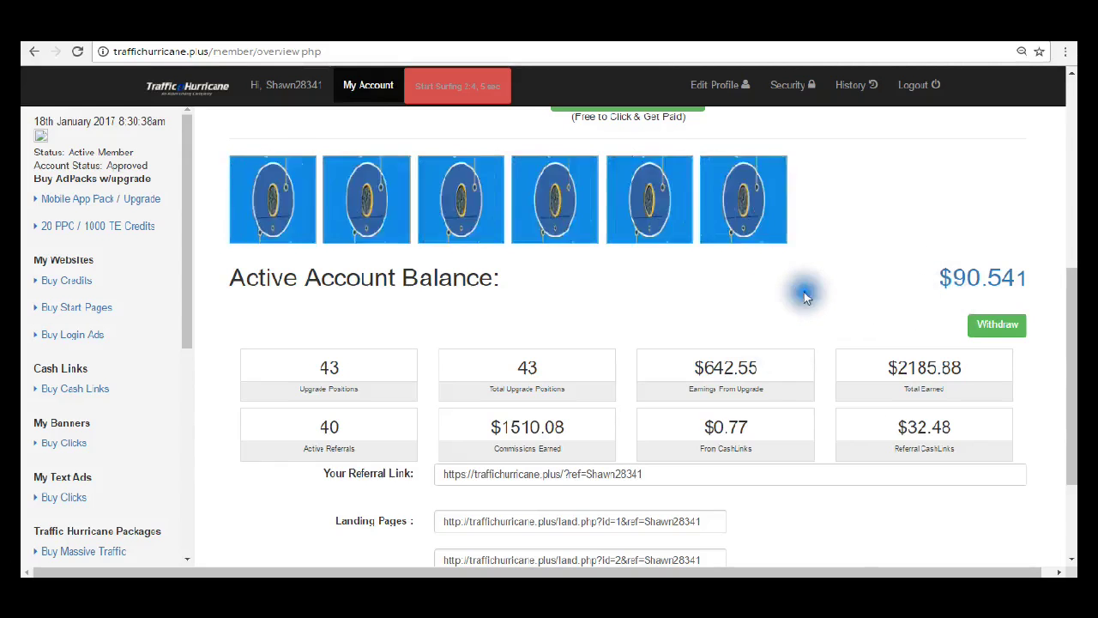
click(960, 277)
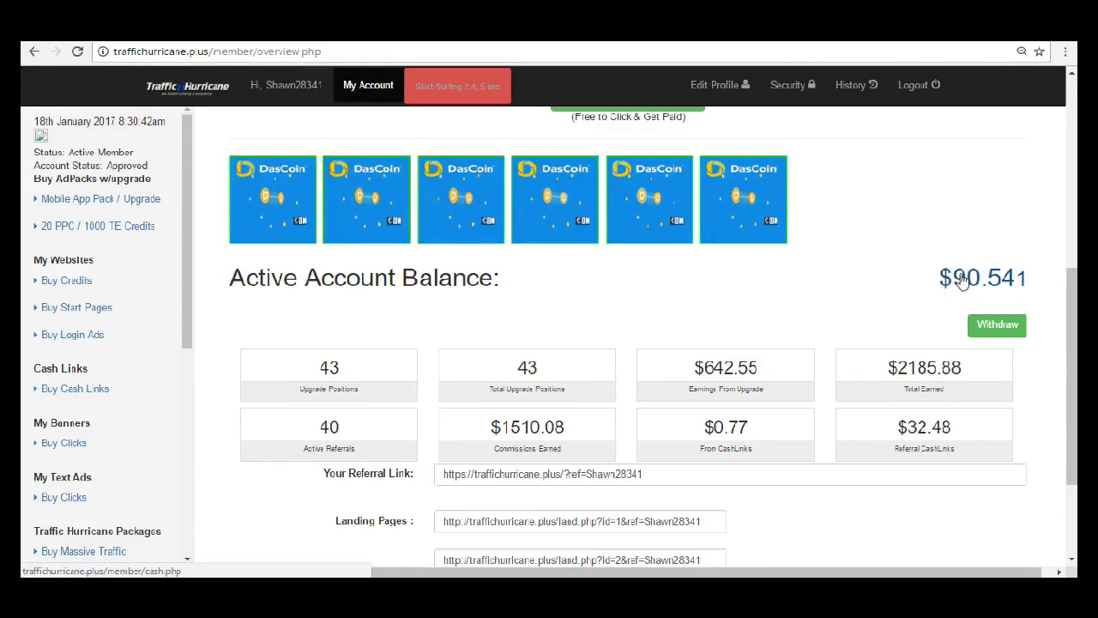
click(959, 279)
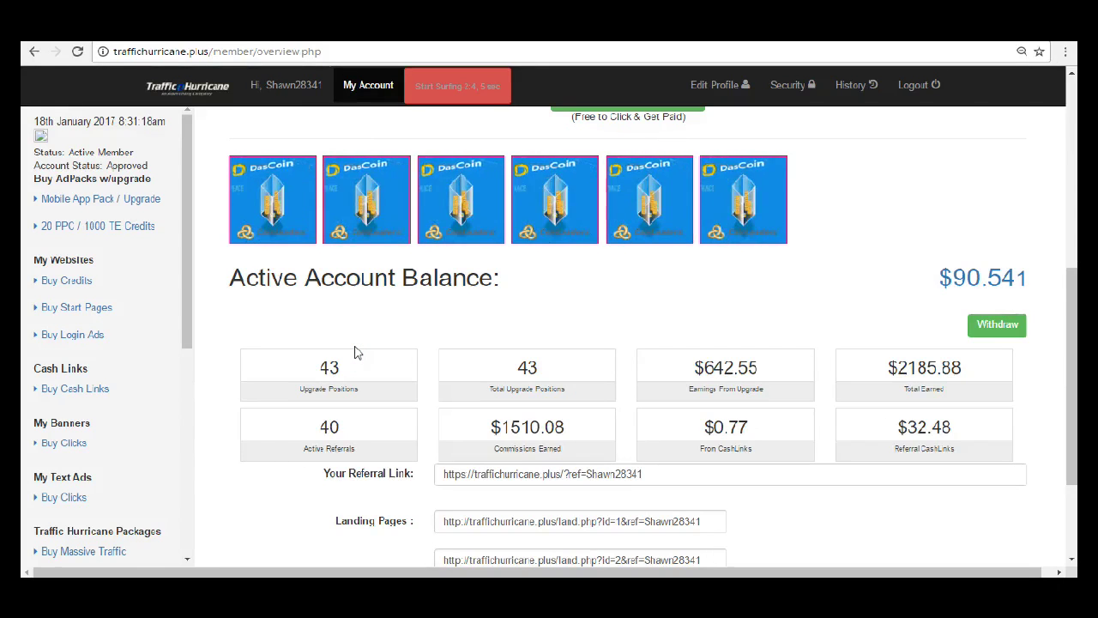
drag(327, 328, 286, 342)
click(395, 344)
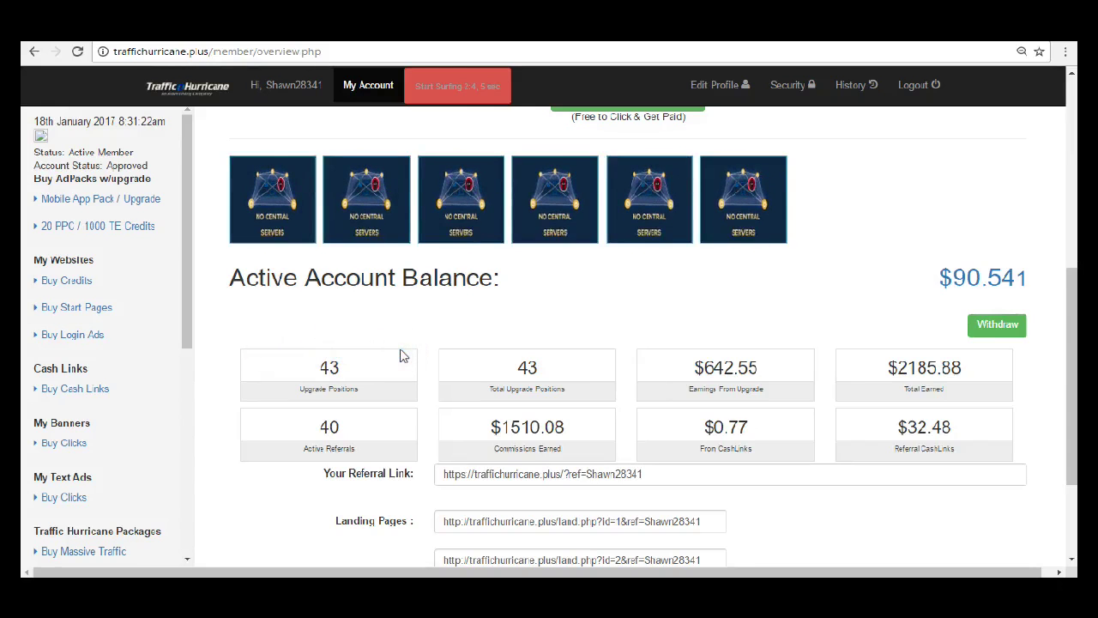
drag(353, 353, 242, 350)
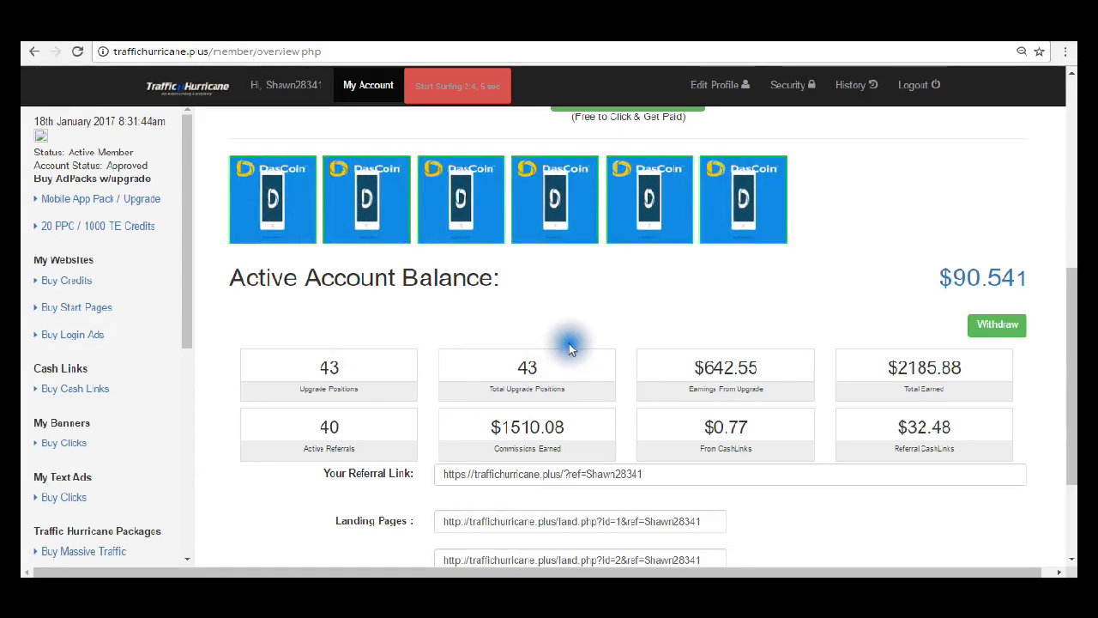
click(432, 354)
click(520, 343)
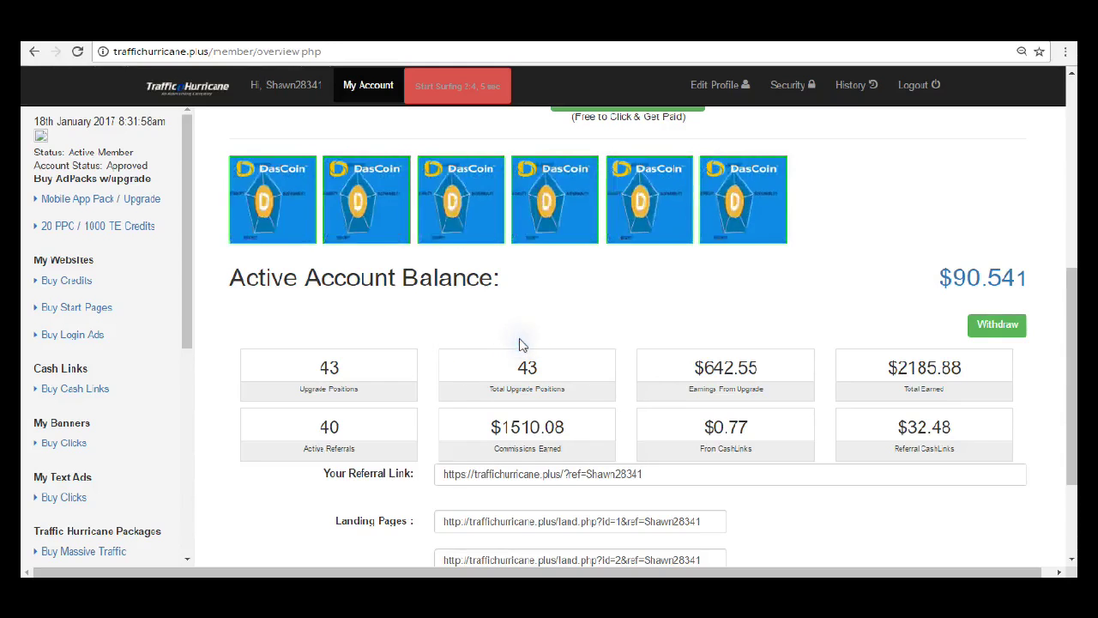
click(332, 348)
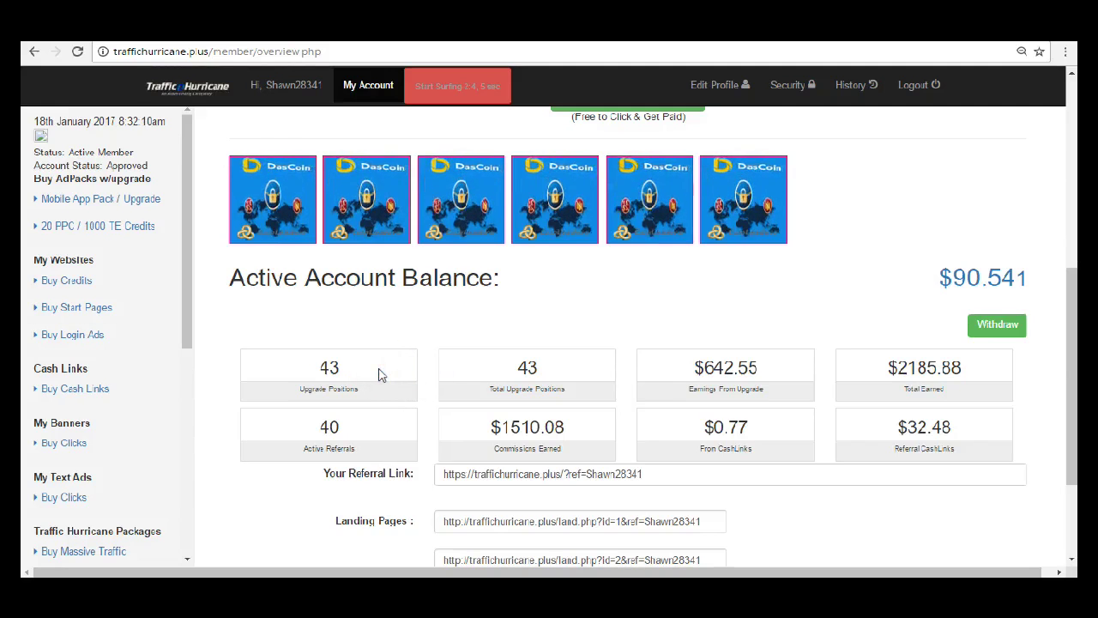
click(454, 366)
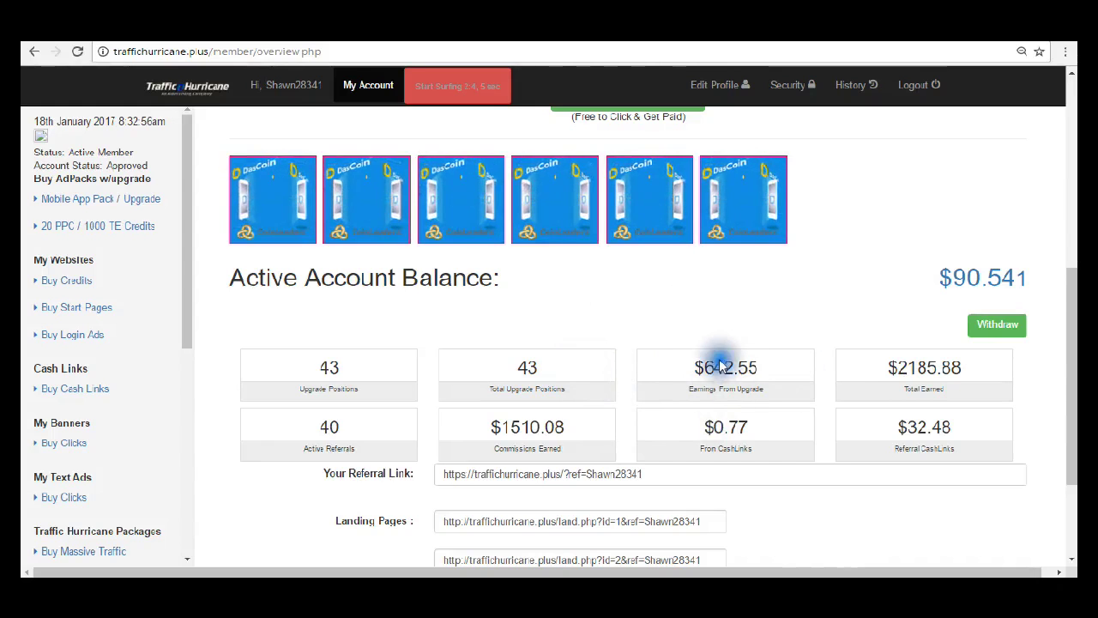
click(774, 364)
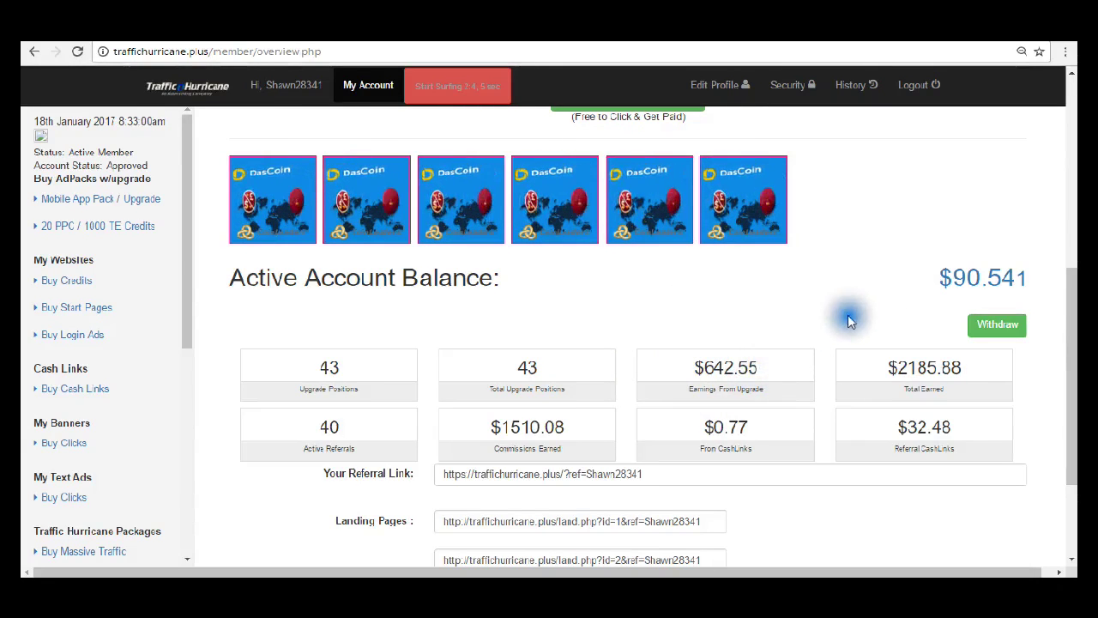
click(699, 345)
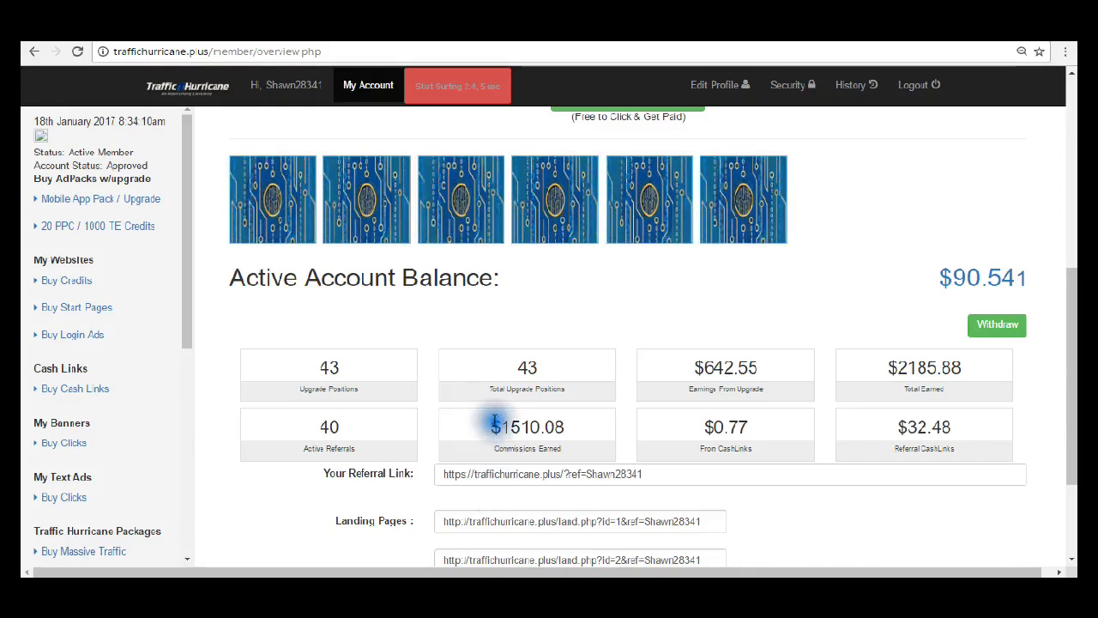
- Highlight the Commissions Earned amount and the Total Upgrade Positions figure in the statistics, and clear the selection
drag(491, 425, 567, 426)
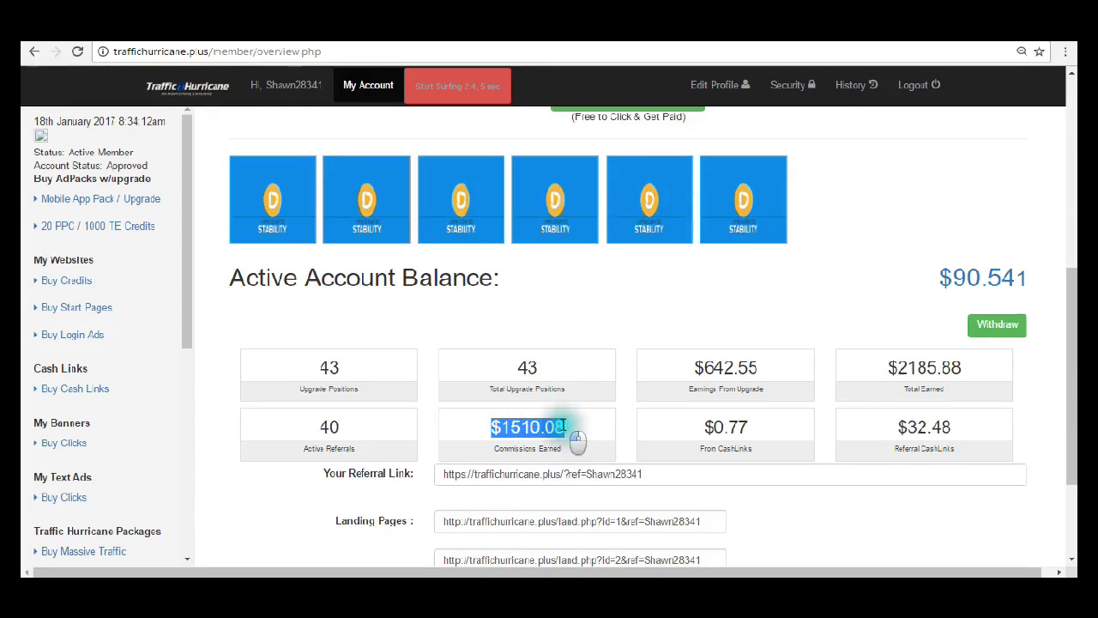
click(566, 426)
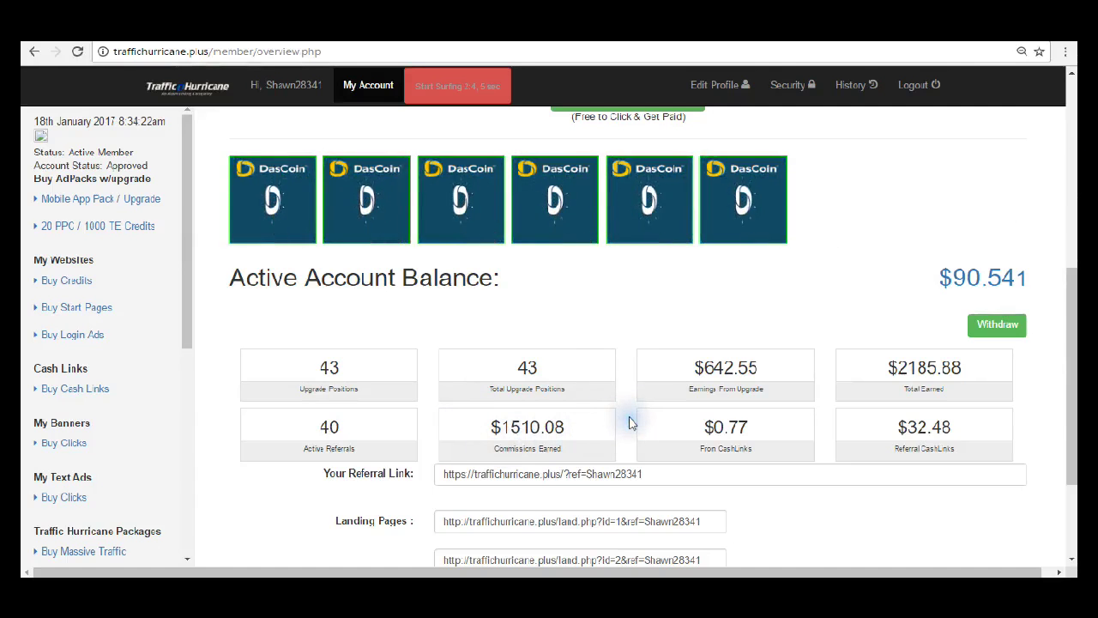
drag(501, 426, 562, 422)
click(560, 425)
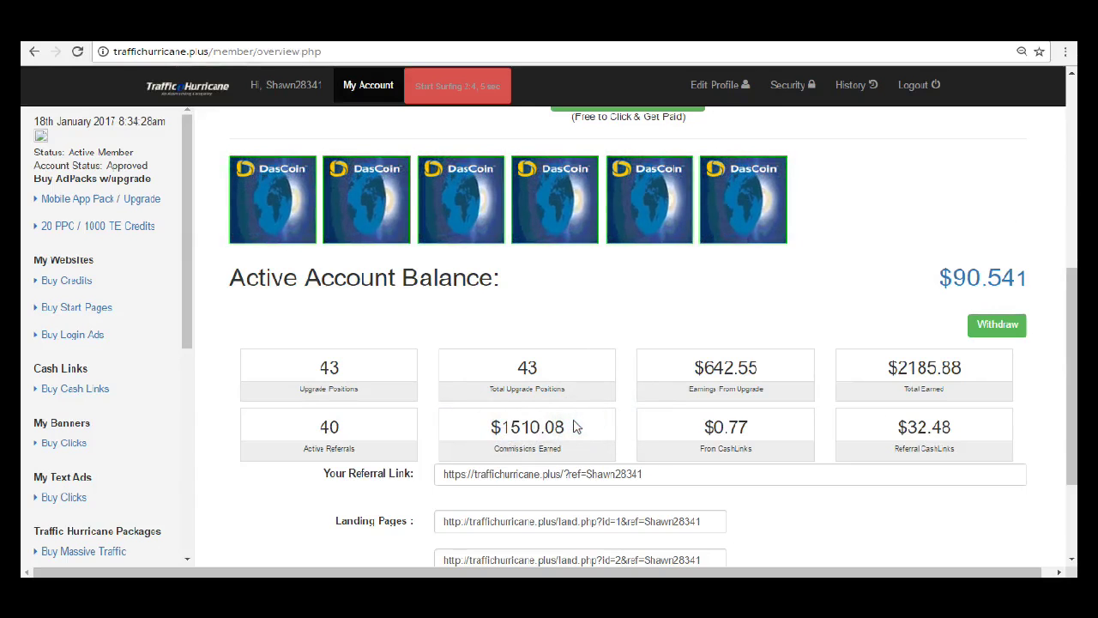
drag(575, 426, 501, 427)
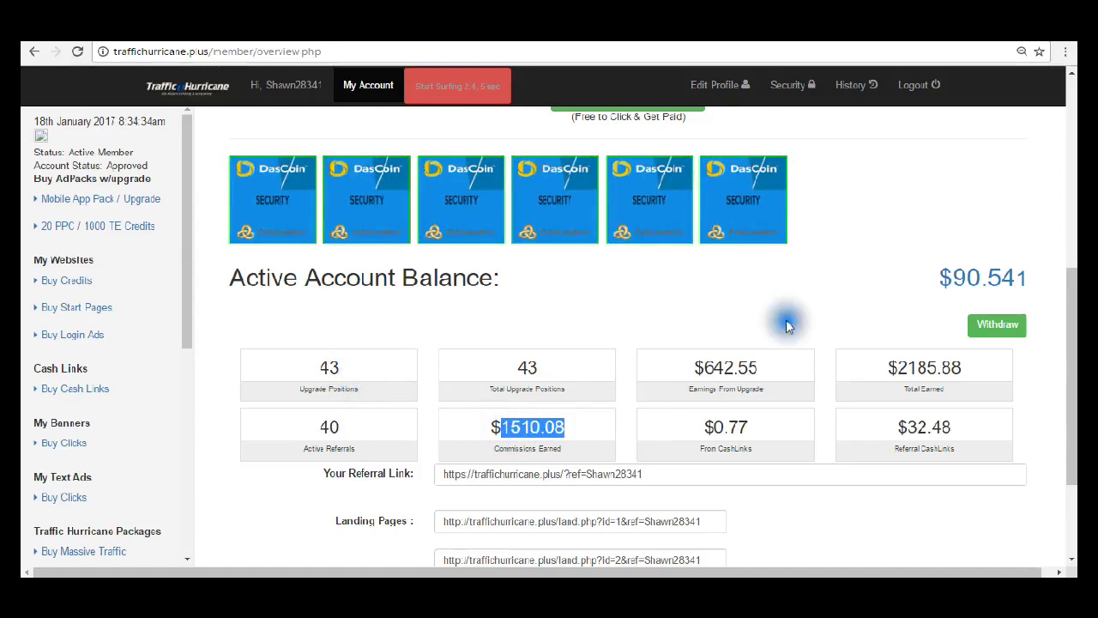
drag(558, 367, 473, 371)
click(385, 380)
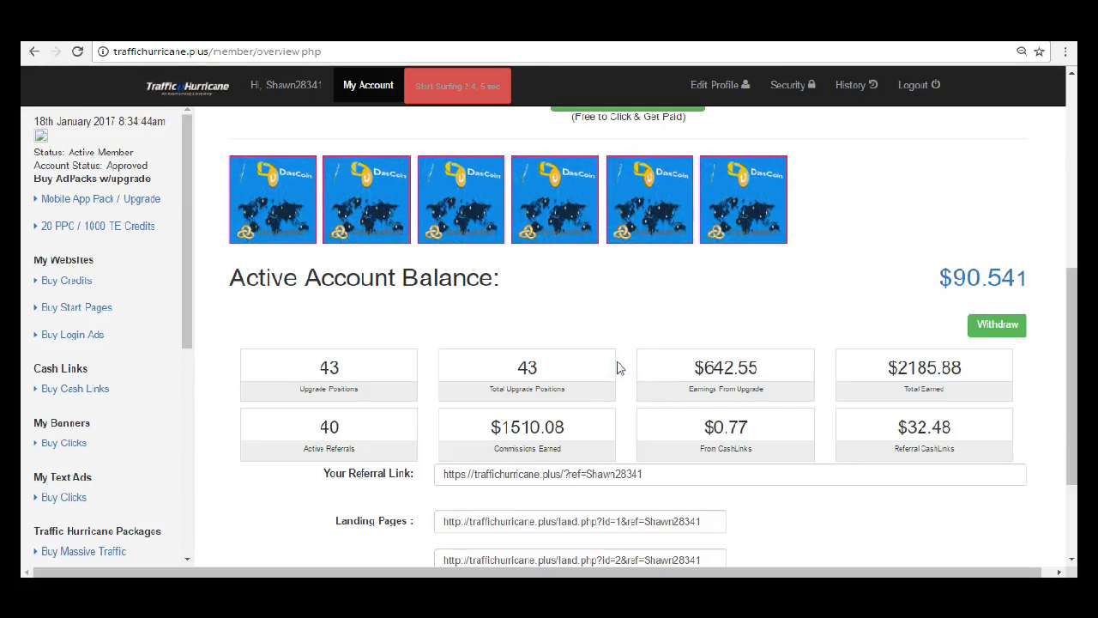
- Highlight the Commissions Earned amount in the account statistics, clear the selection and switch to the AdPacks projection spreadsheet
drag(488, 426, 566, 429)
click(496, 423)
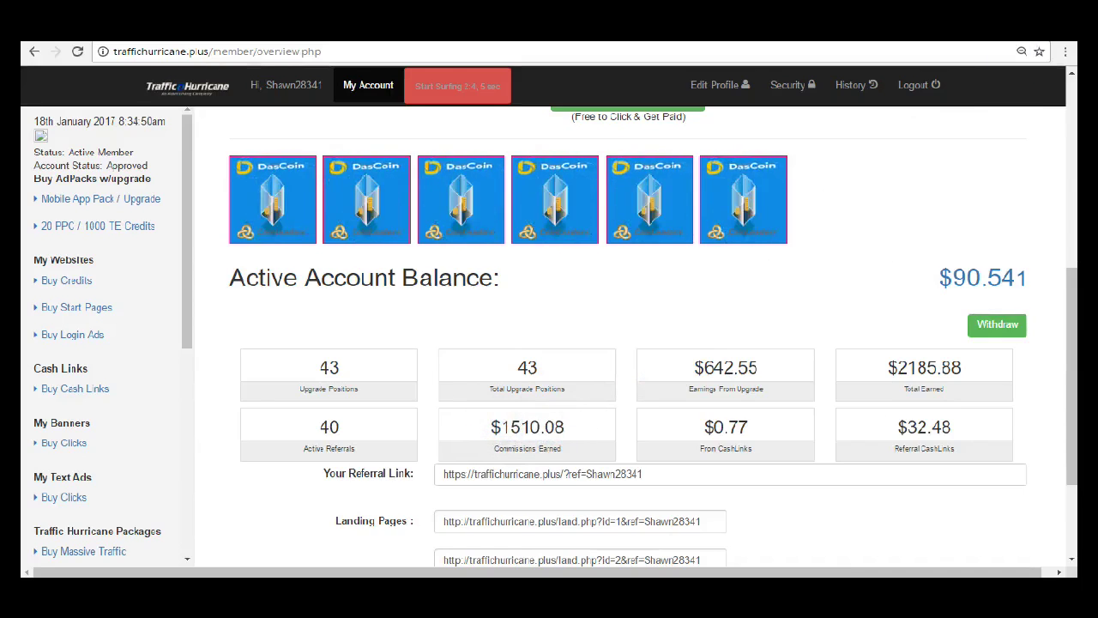
click(985, 40)
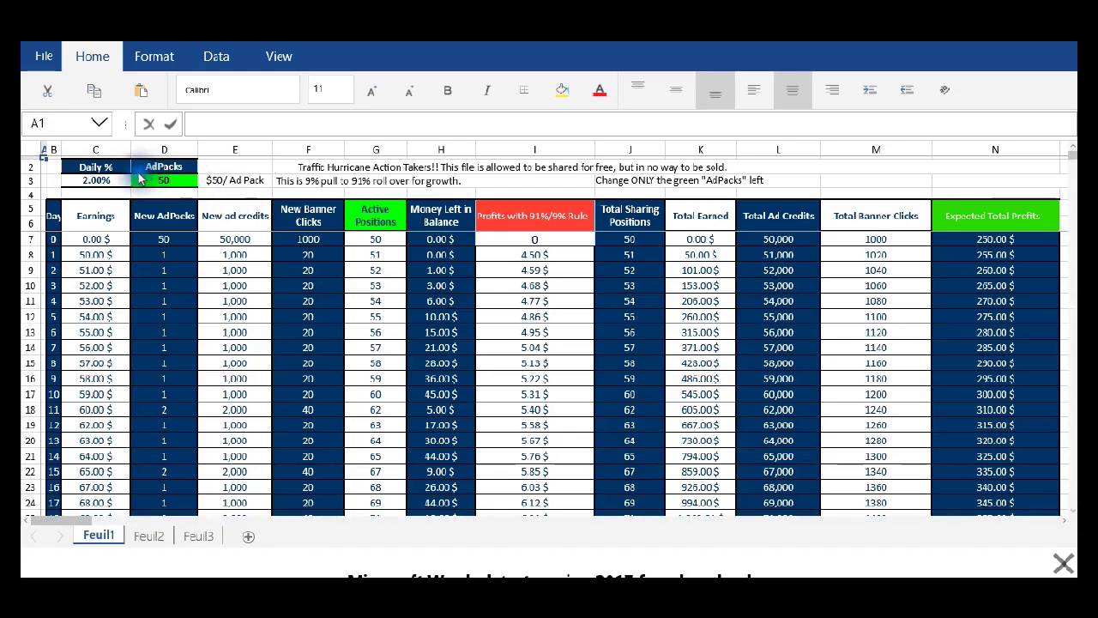
- Select the green AdPacks value cell and examine the daily profits under the 91%/9% rule for roughly the first two months
click(175, 182)
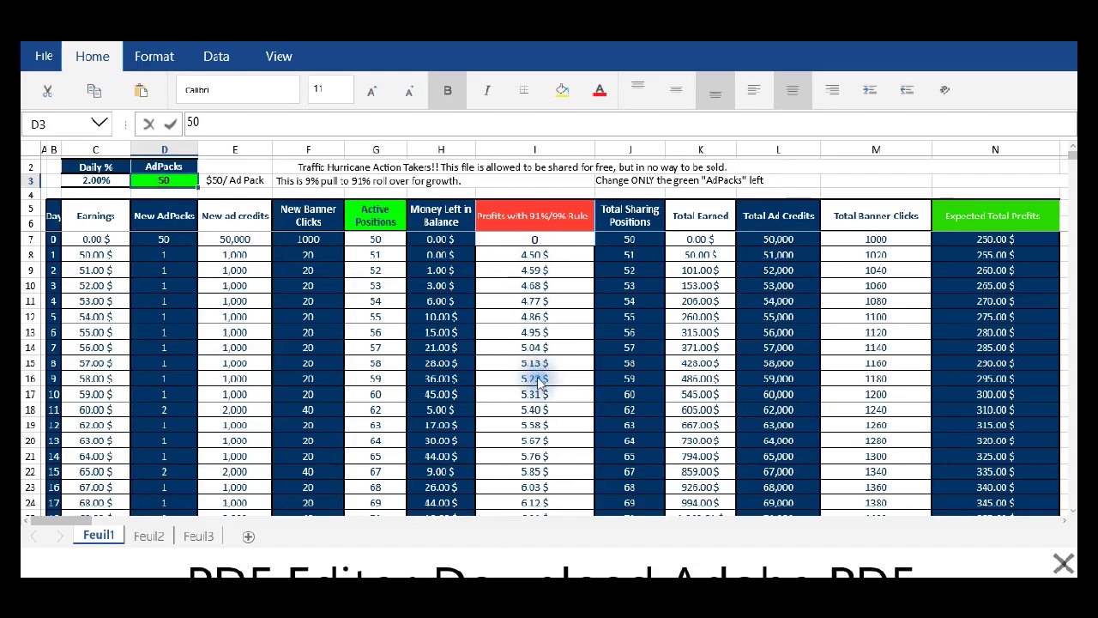
scroll(539, 384, down, 6)
scroll(540, 386, down, 4)
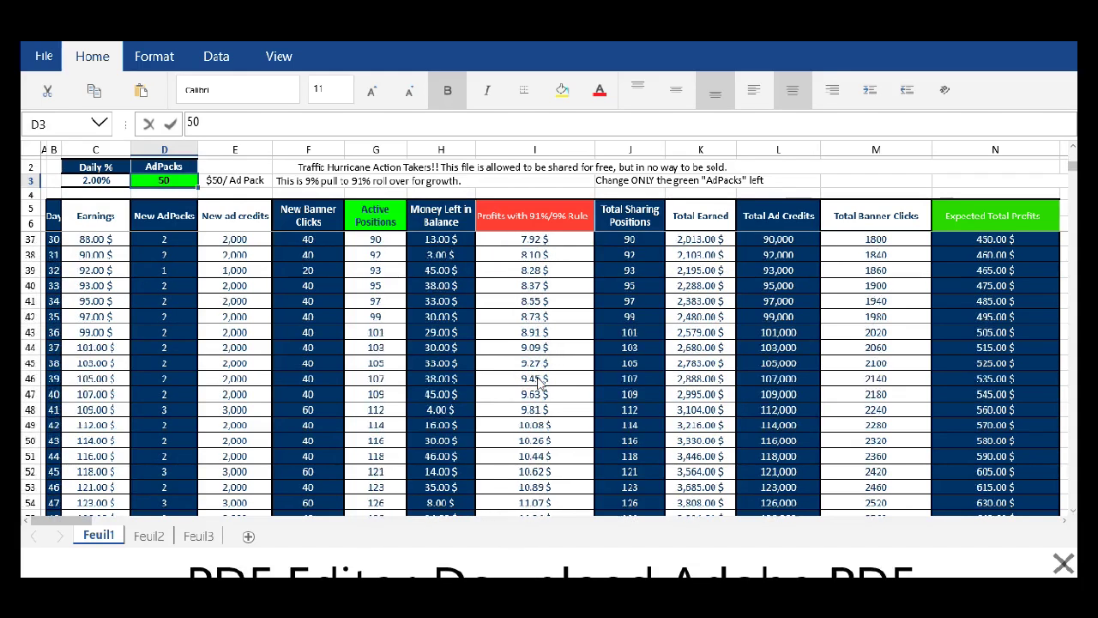
scroll(538, 480, down, 4)
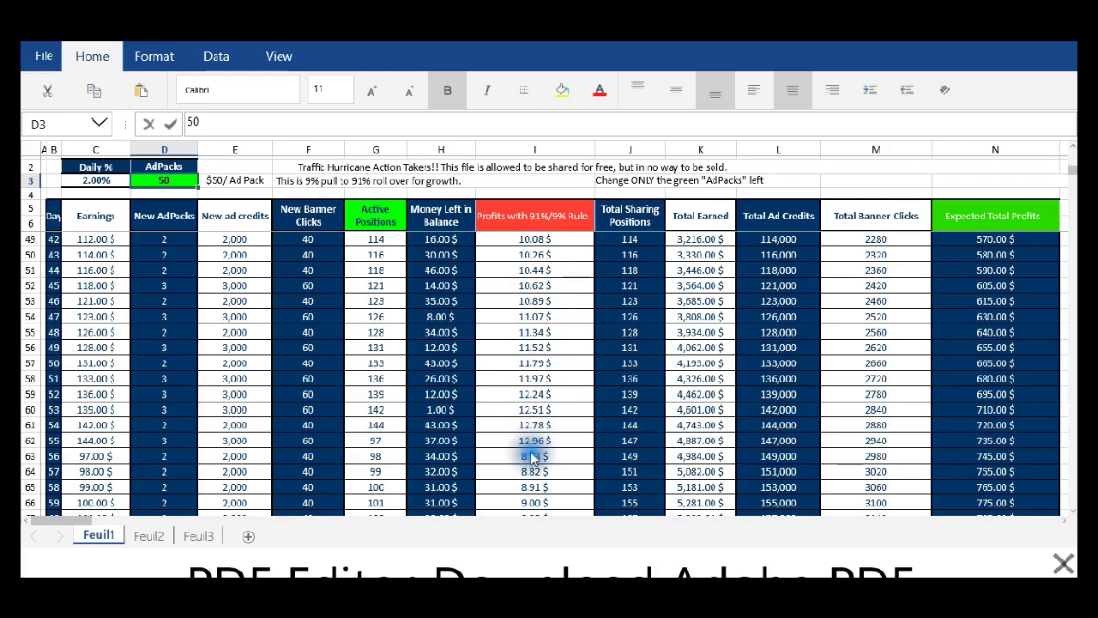
scroll(558, 429, up, 10)
scroll(559, 427, up, 4)
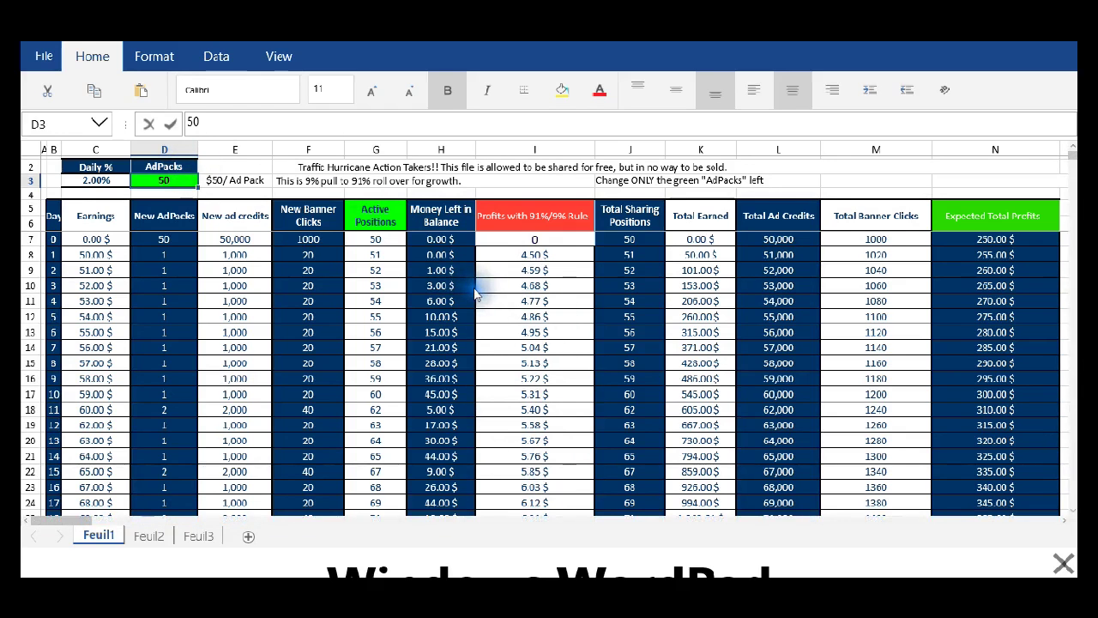
scroll(477, 294, down, 8)
scroll(493, 296, up, 8)
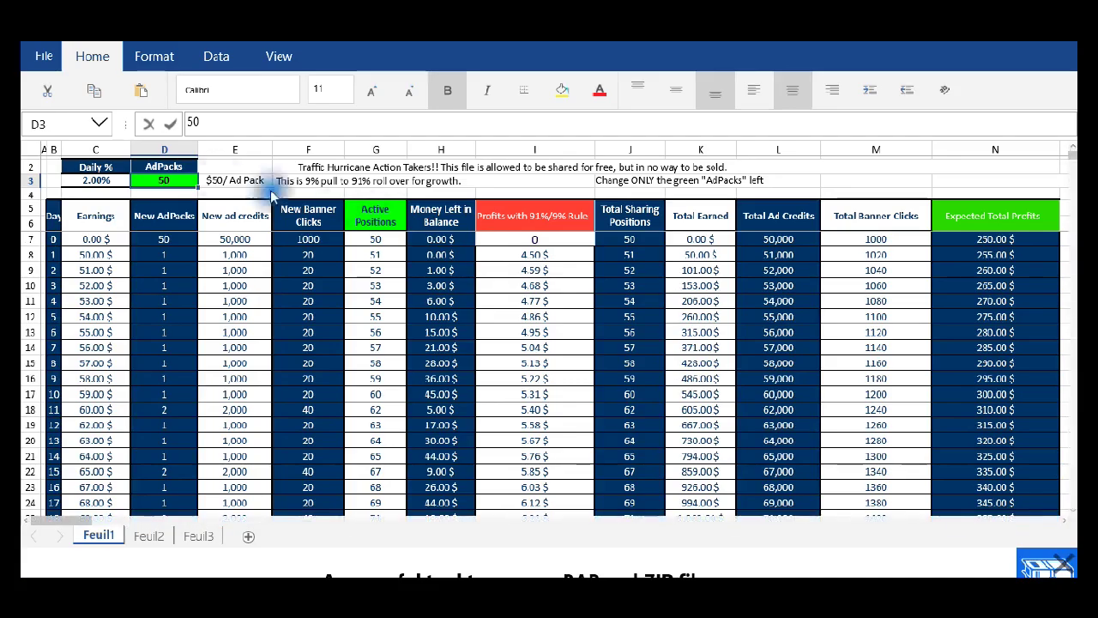
- Examine the Profits with 91%/9% Rule column through the first year and on to the final row at day 730
scroll(534, 307, down, 20)
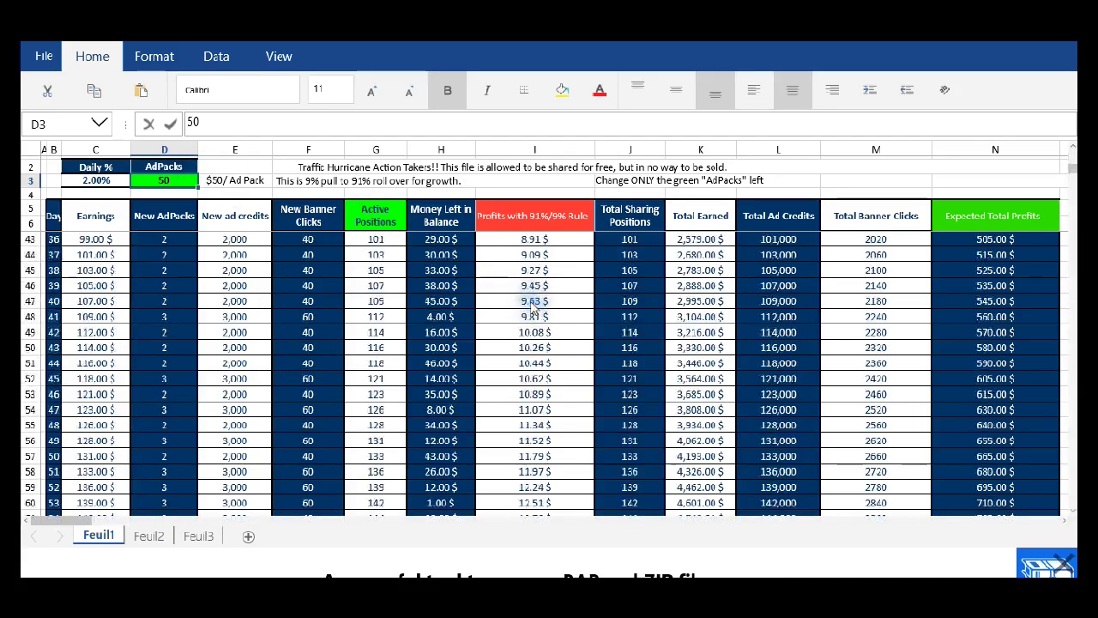
scroll(532, 307, down, 20)
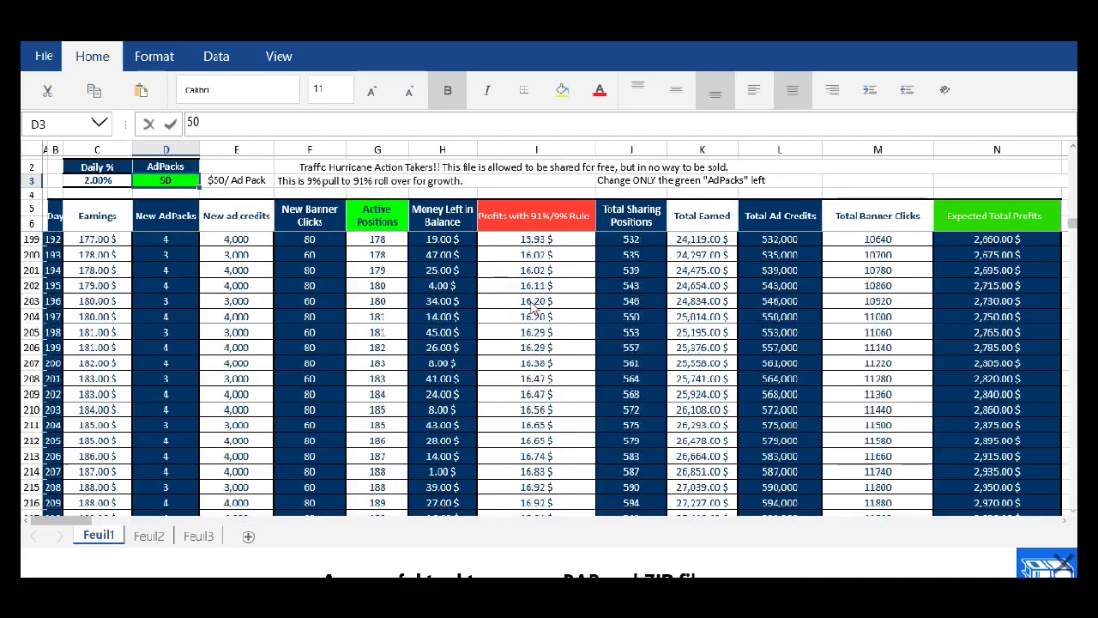
scroll(534, 307, down, 20)
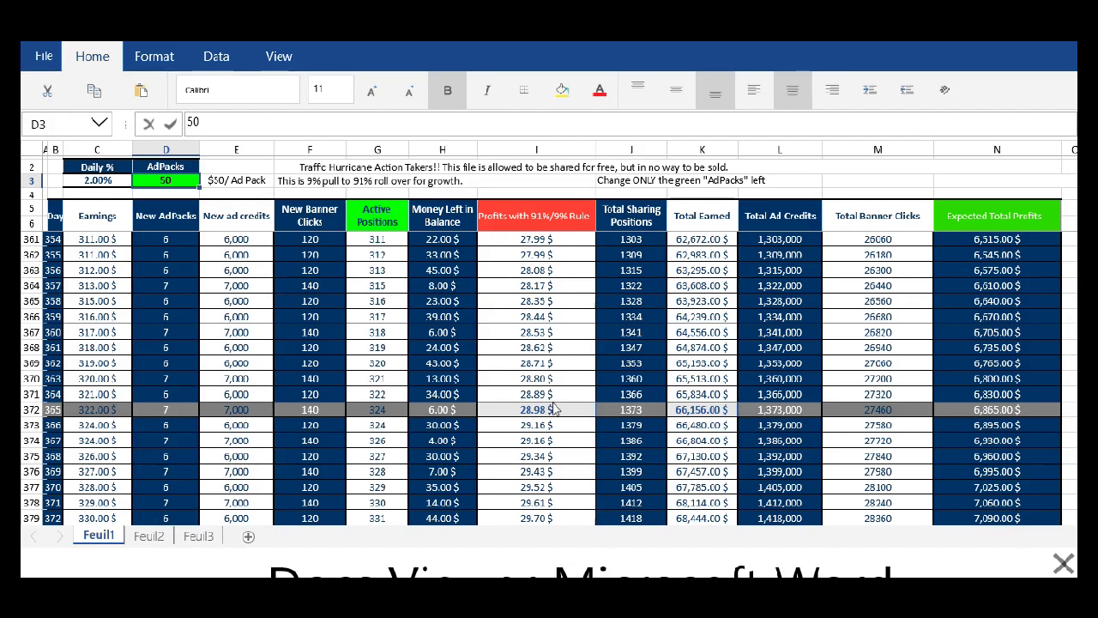
scroll(554, 409, down, 20)
scroll(553, 409, down, 20)
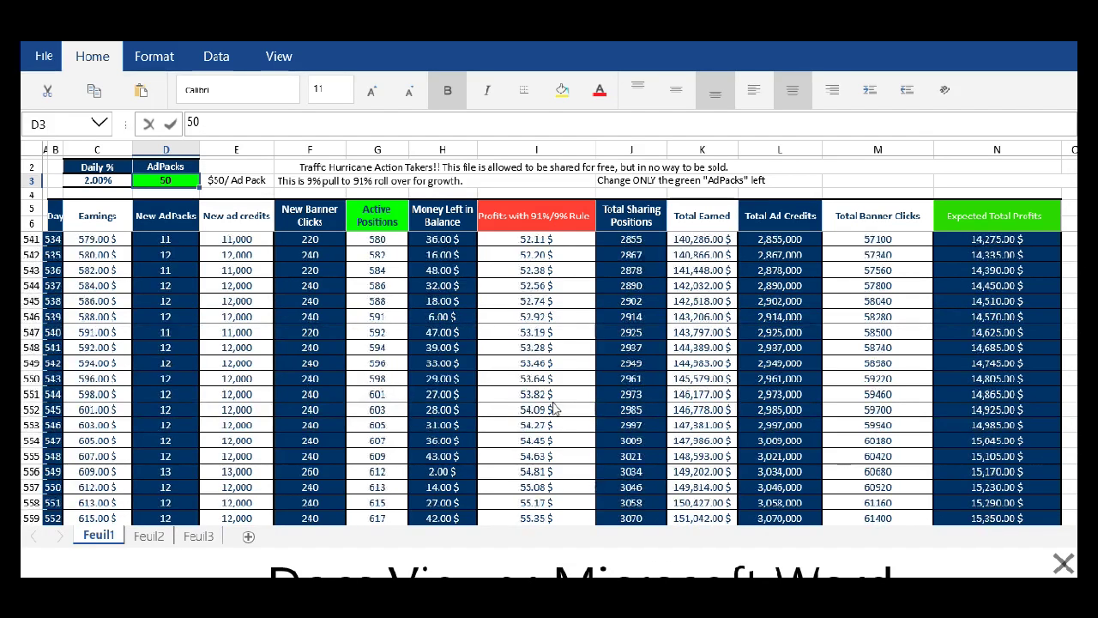
scroll(553, 409, down, 20)
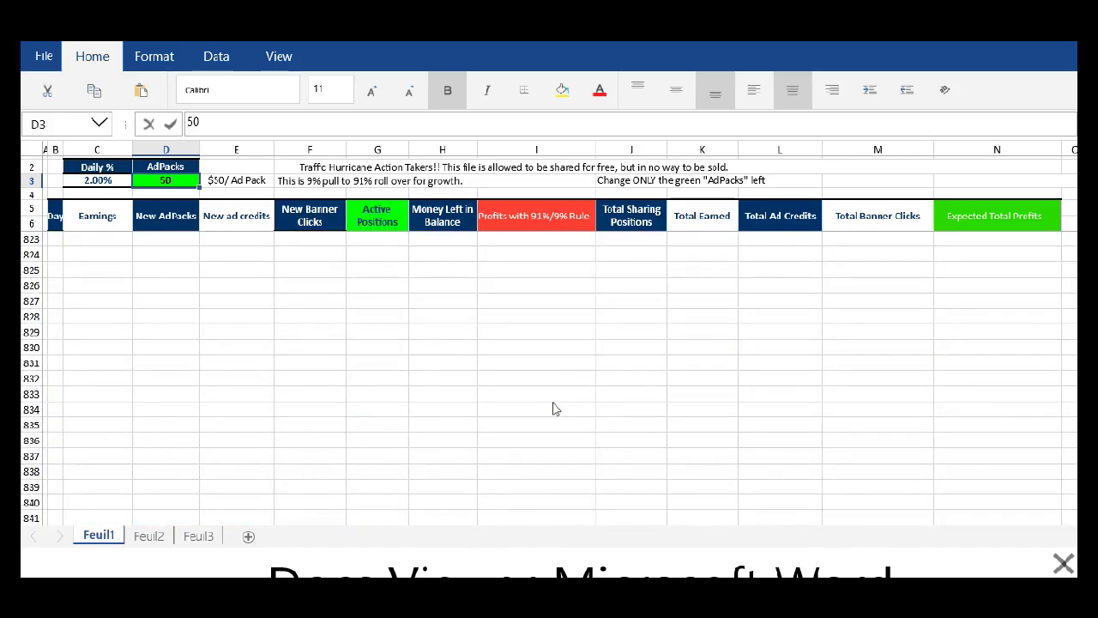
scroll(553, 409, up, 16)
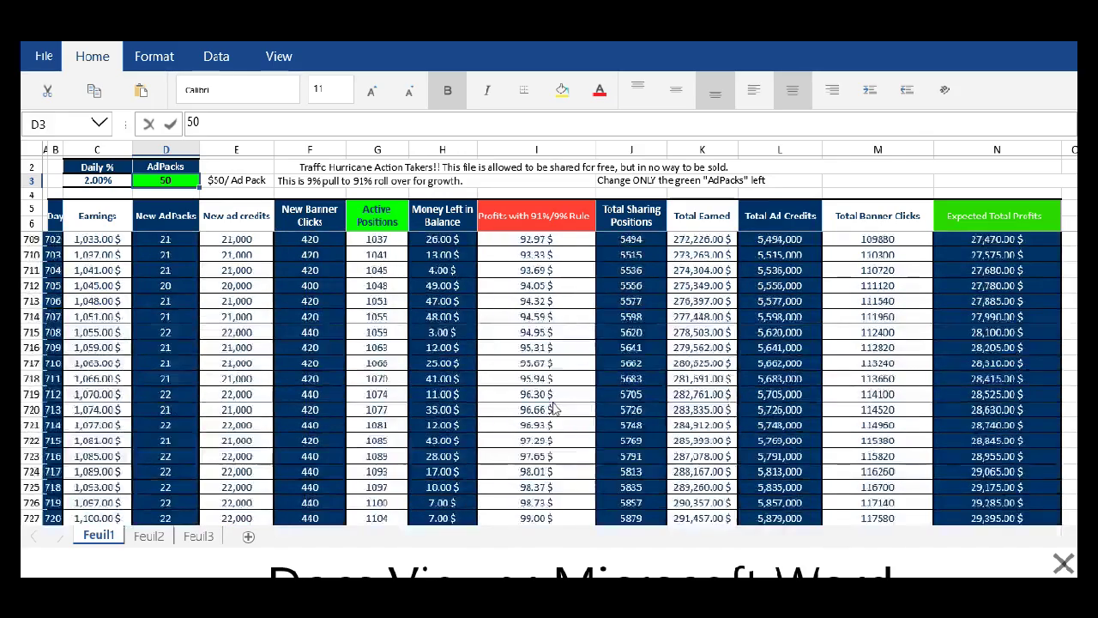
scroll(553, 409, down, 10)
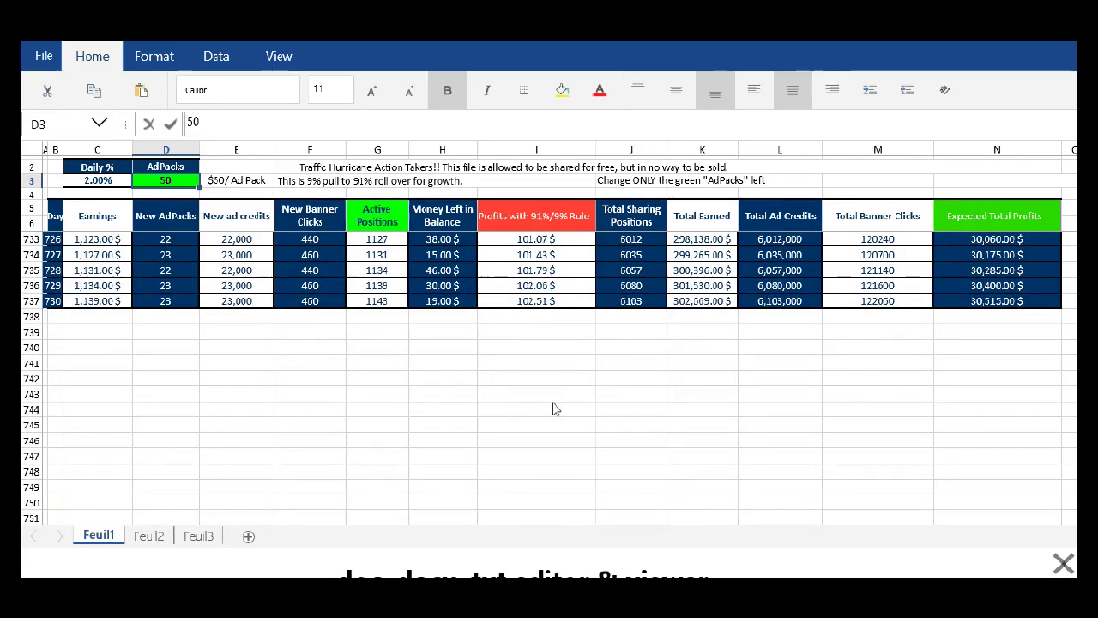
click(547, 304)
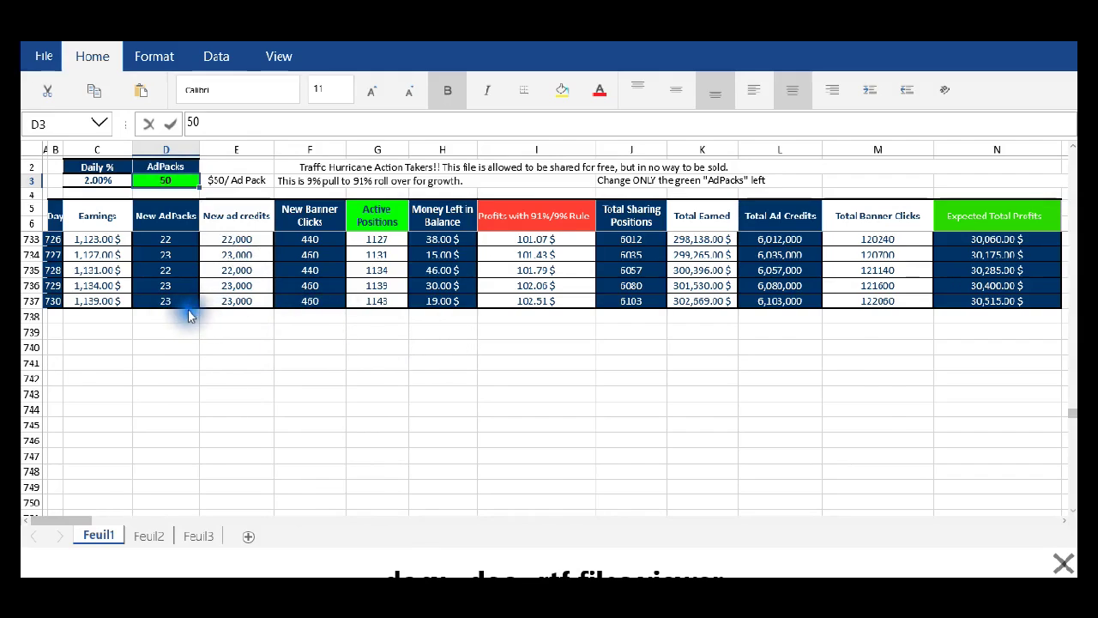
- Return to day 0 of the projection and review the New AdPacks column over roughly the first two months
scroll(473, 387, up, 18)
scroll(478, 394, up, 20)
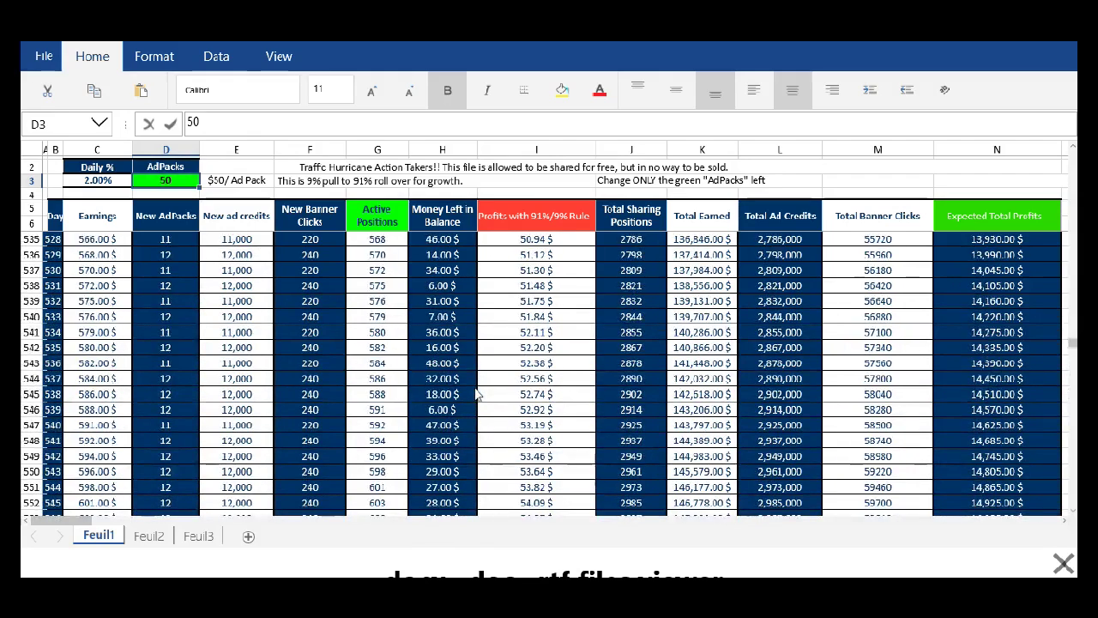
scroll(478, 394, up, 20)
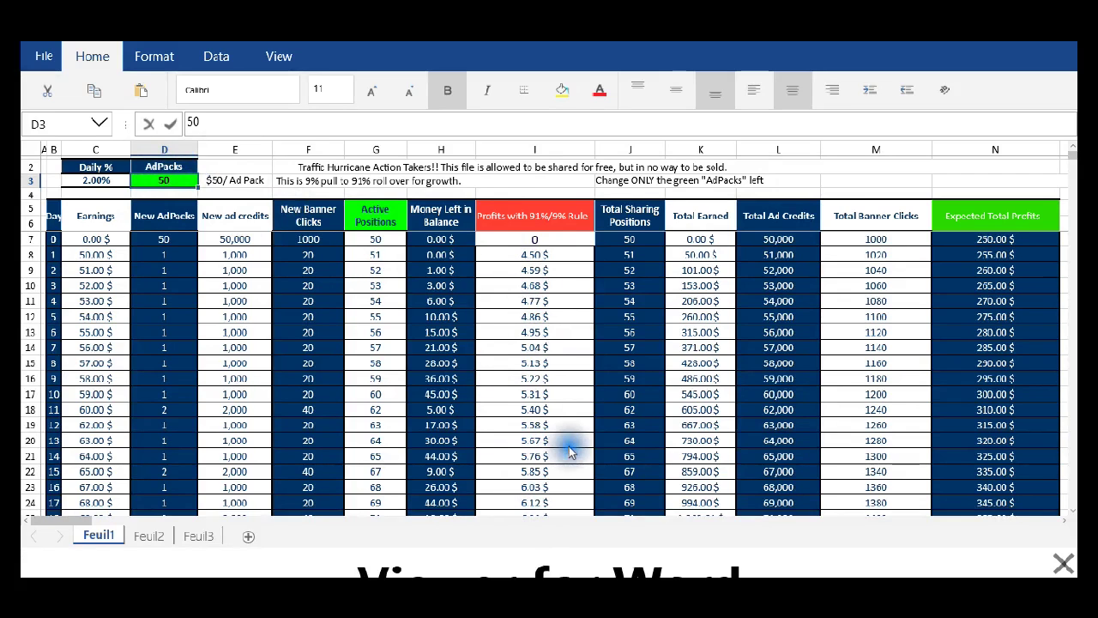
scroll(569, 448, down, 8)
scroll(569, 452, up, 8)
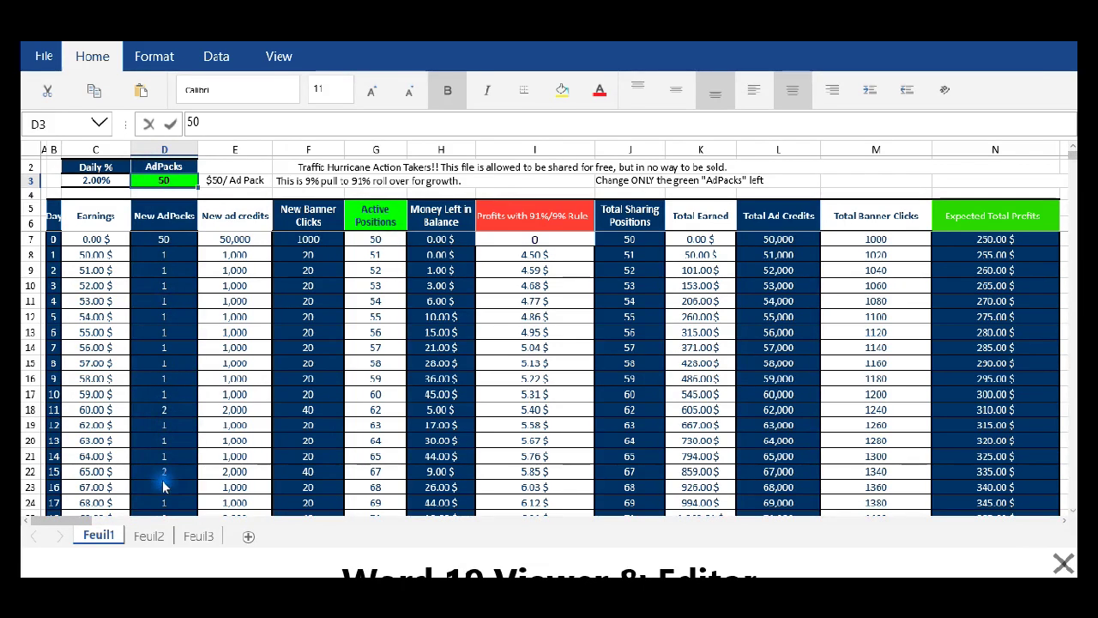
scroll(163, 455, down, 14)
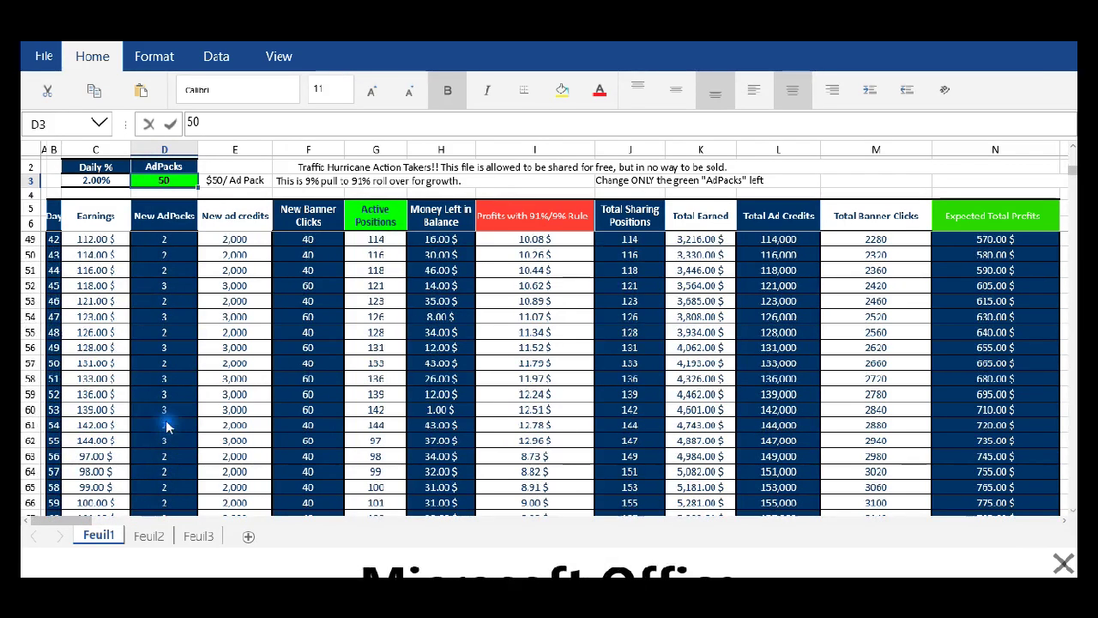
scroll(171, 423, up, 14)
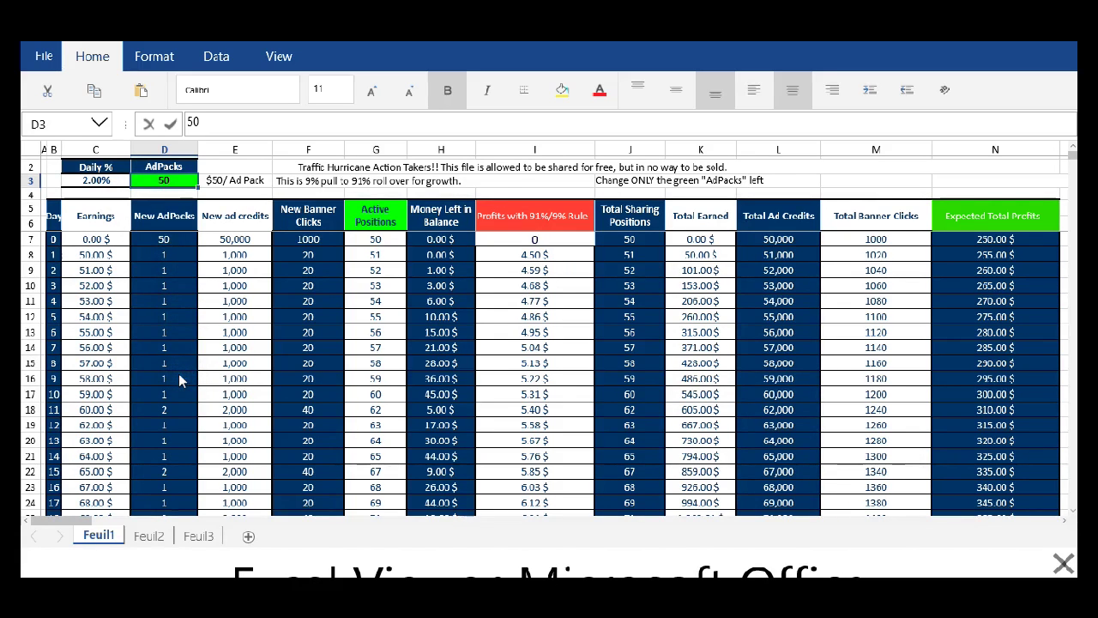
- Examine how many new AdPacks are bought daily up to about day 167, and return to the start of the projection
scroll(179, 377, down, 6)
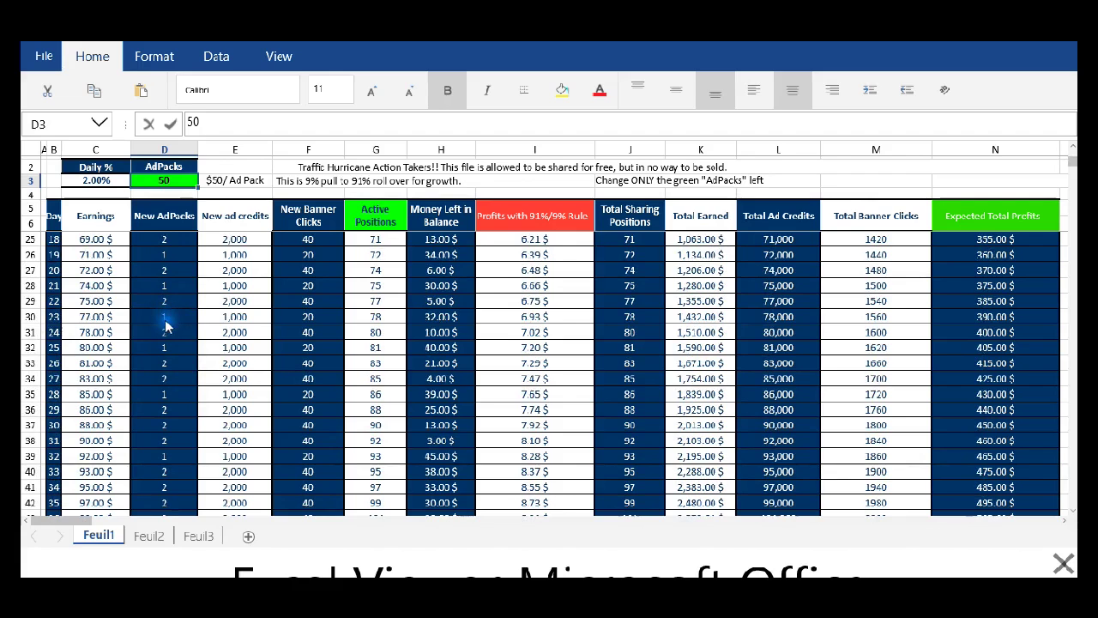
scroll(178, 438, down, 6)
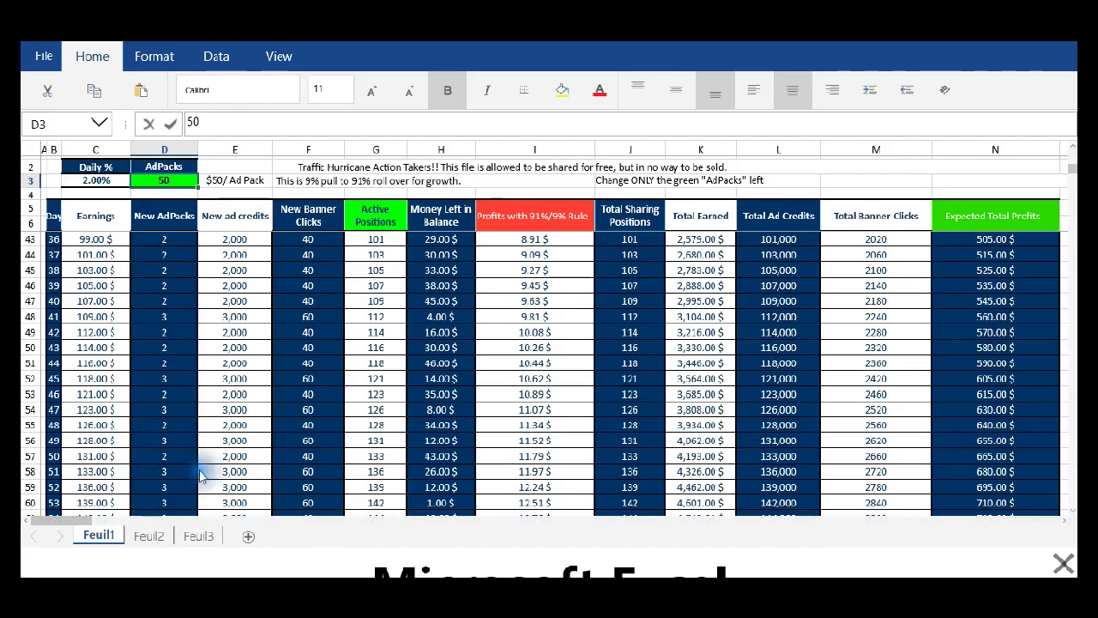
scroll(199, 474, down, 2)
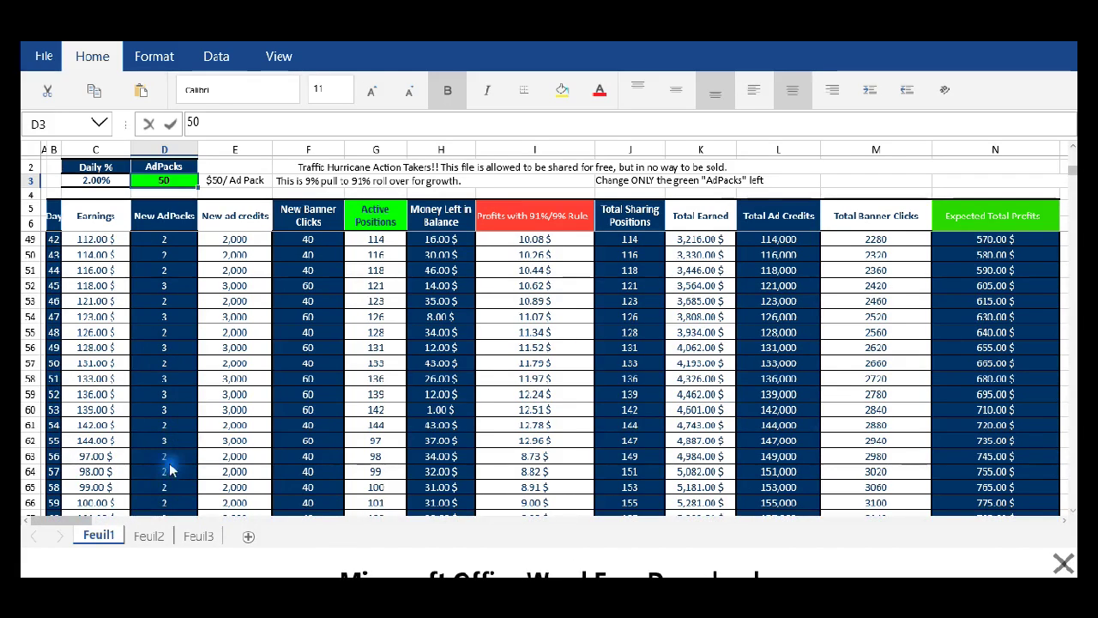
scroll(173, 471, down, 2)
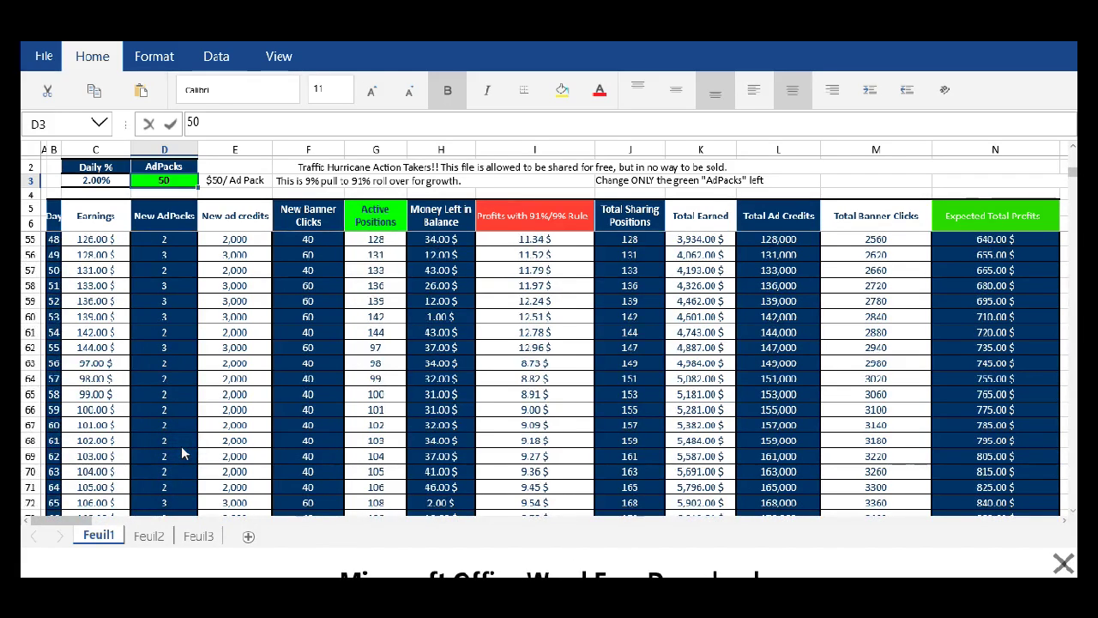
scroll(181, 445, down, 20)
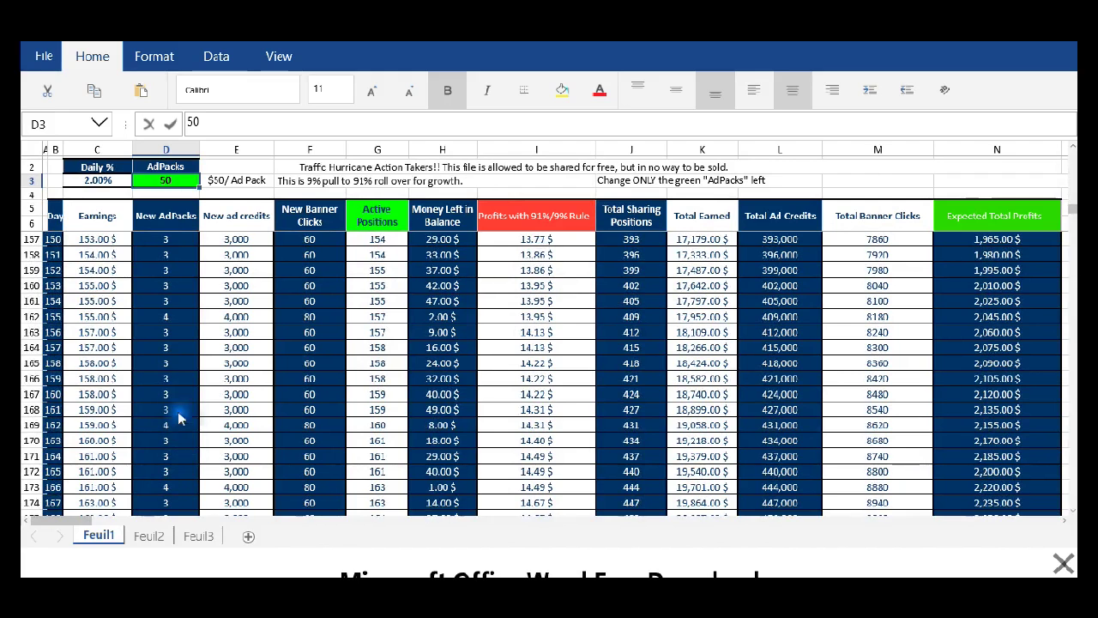
scroll(171, 334, up, 14)
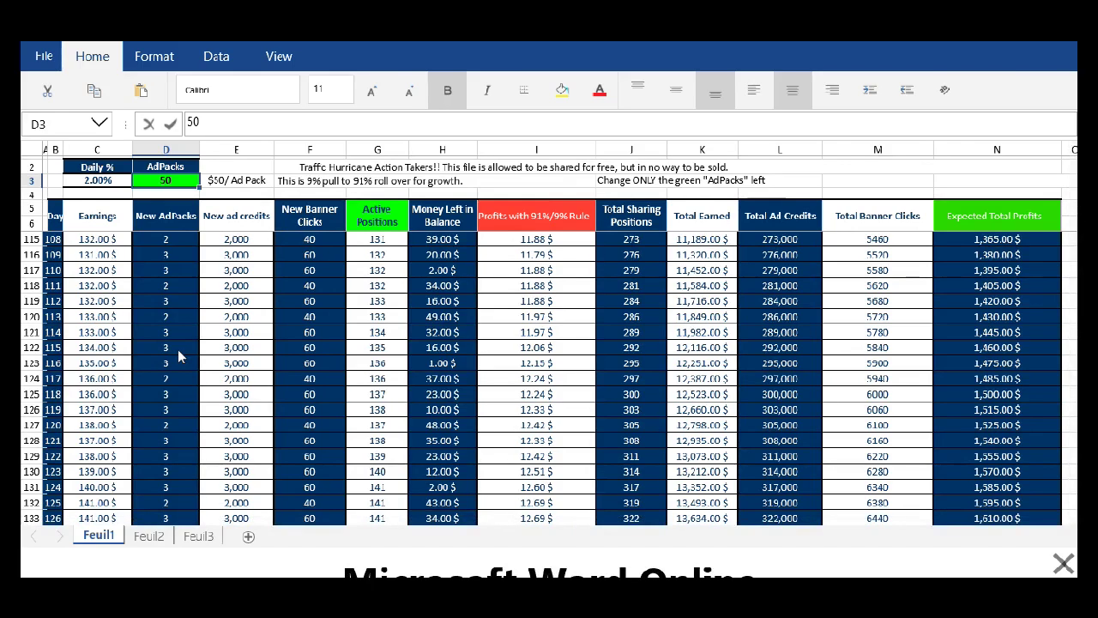
scroll(437, 410, up, 15)
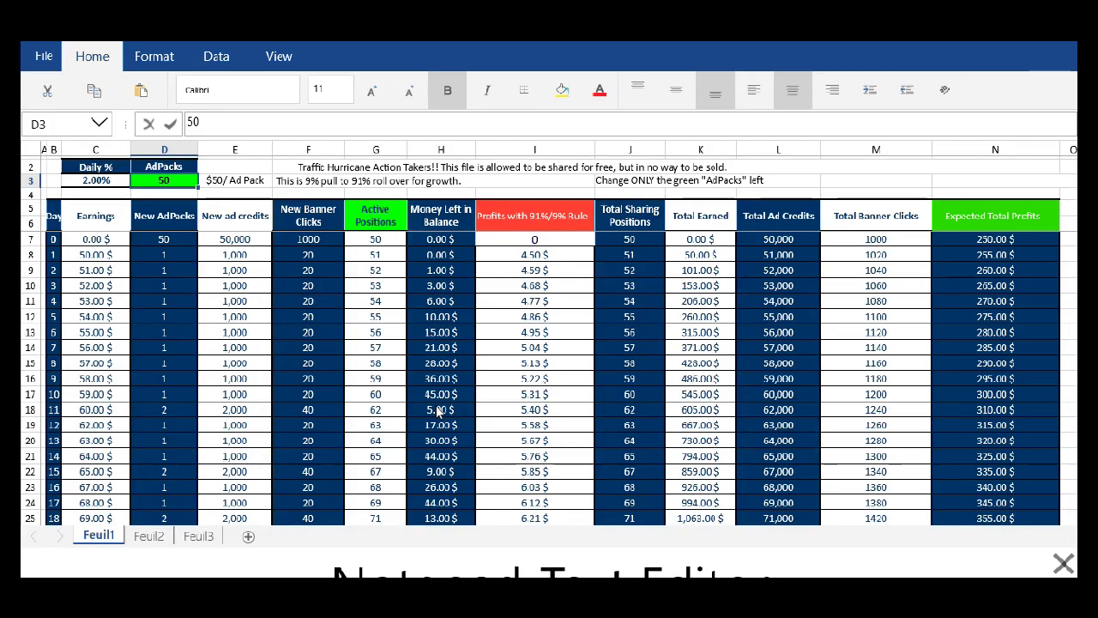
- Examine the Active Positions and 91%/9% profits columns from day 0 through the second year, up to about day 714
scroll(437, 410, down, 12)
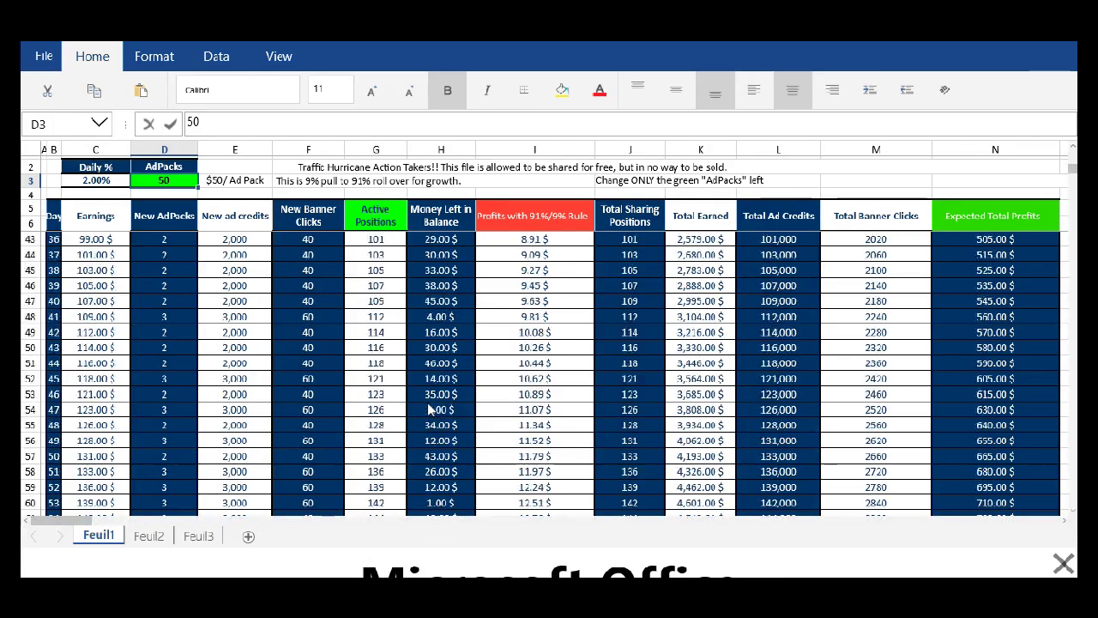
scroll(431, 410, down, 4)
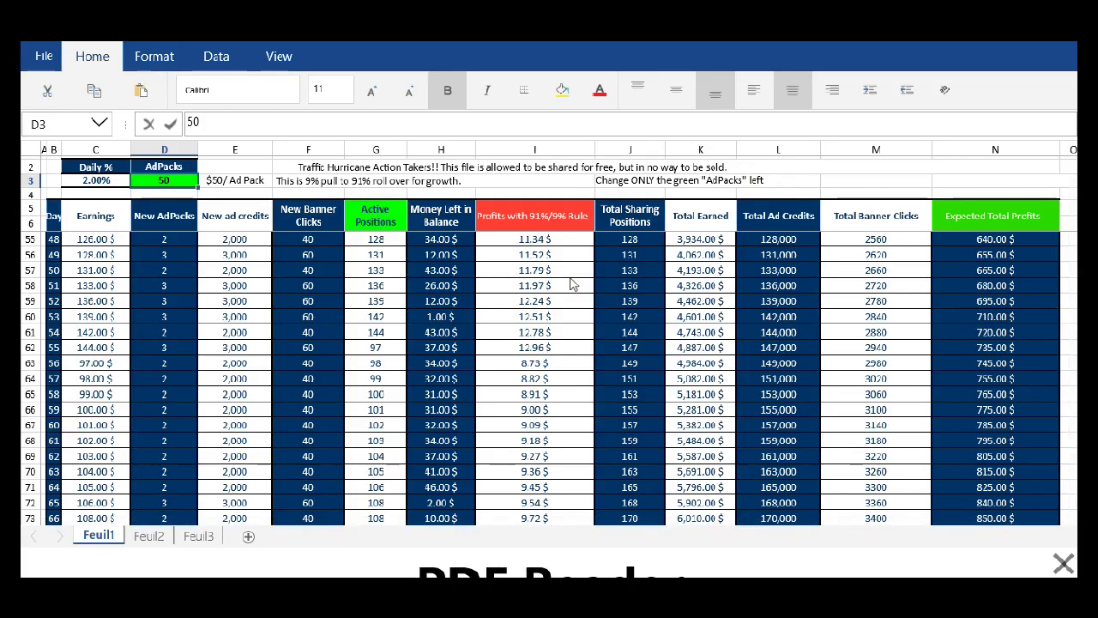
scroll(573, 284, down, 20)
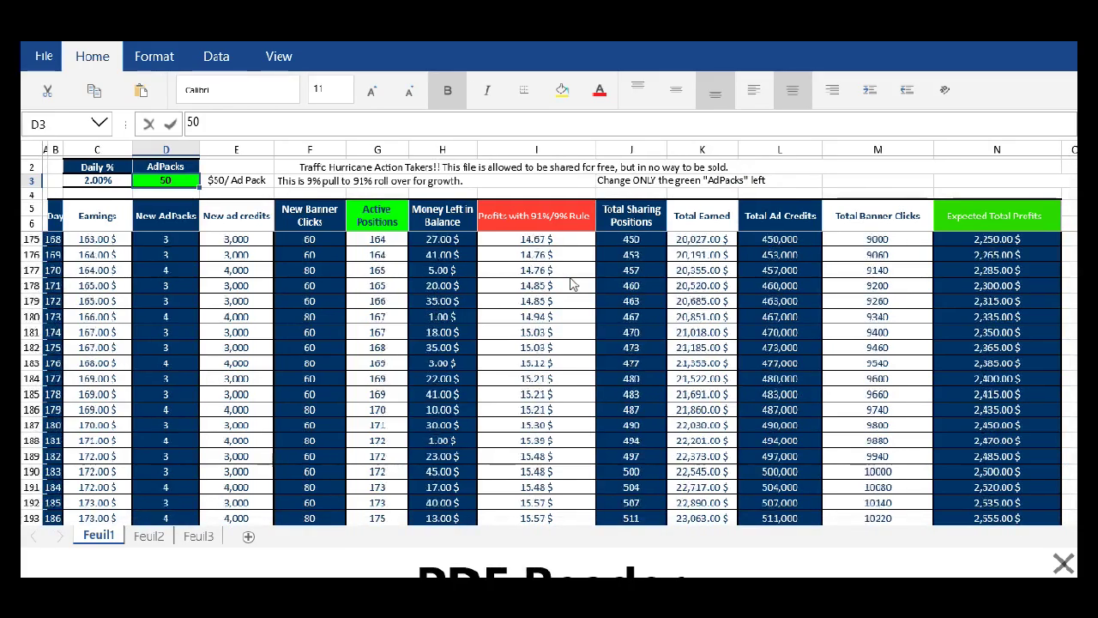
scroll(573, 284, down, 20)
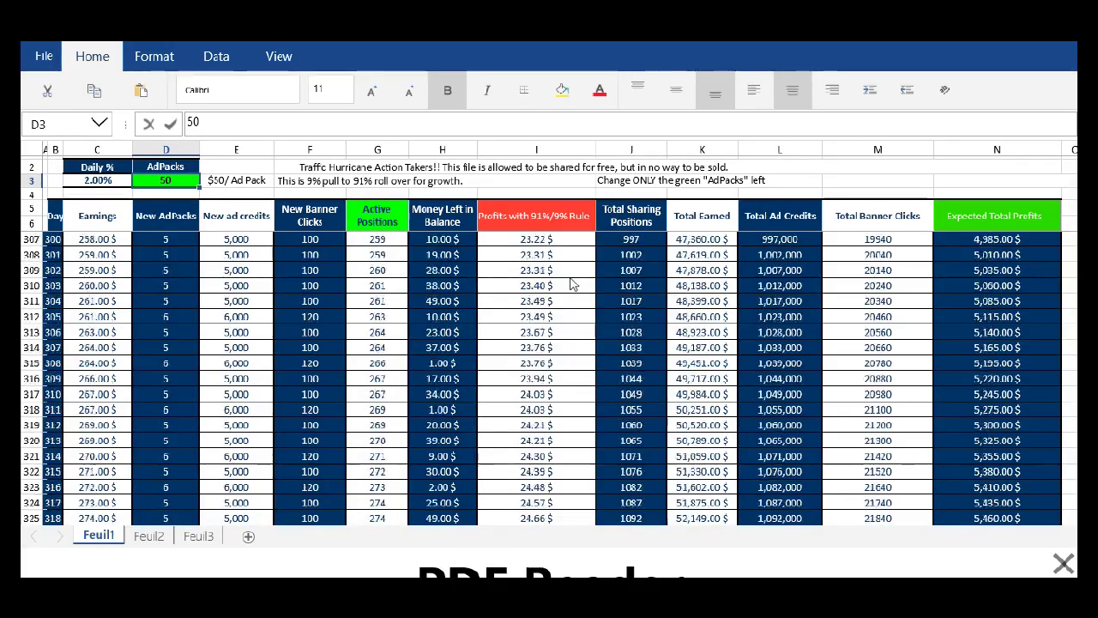
scroll(573, 284, down, 20)
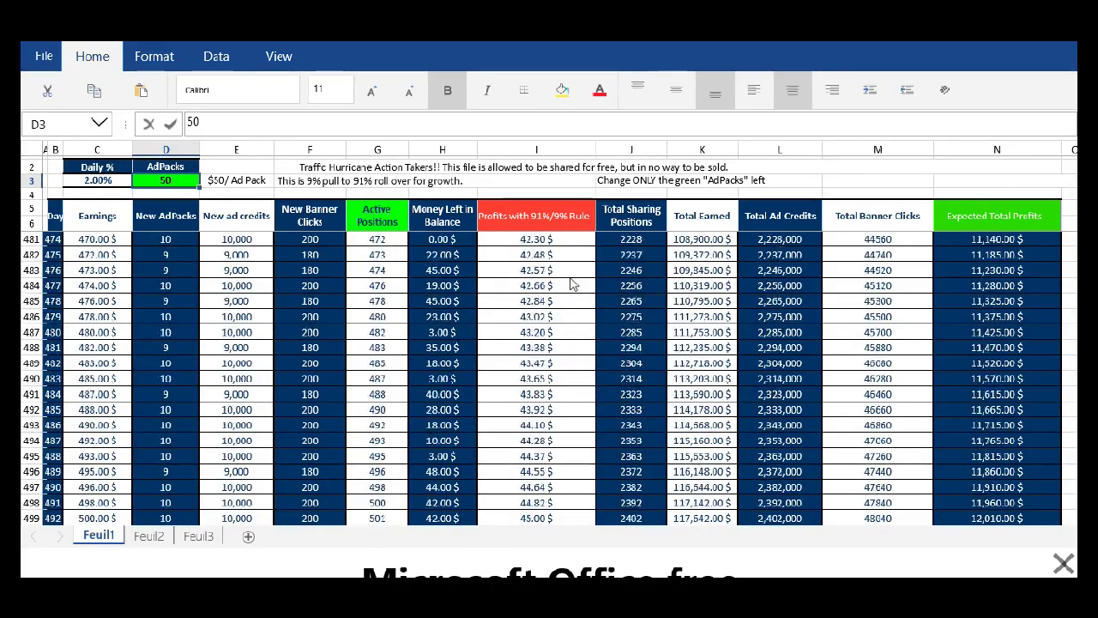
scroll(573, 284, down, 20)
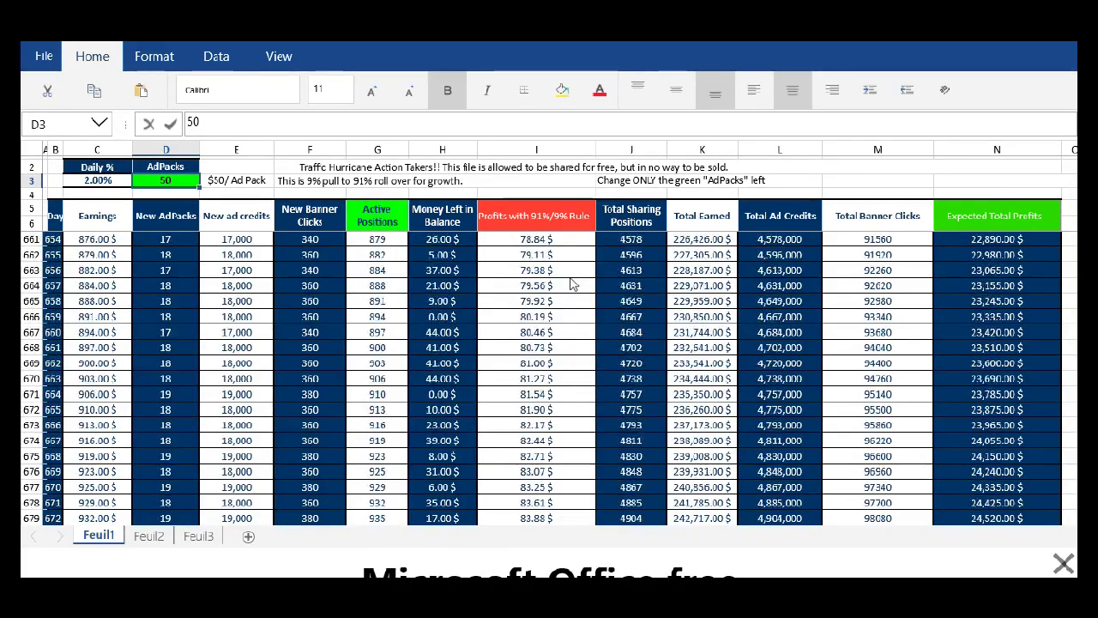
scroll(573, 284, down, 14)
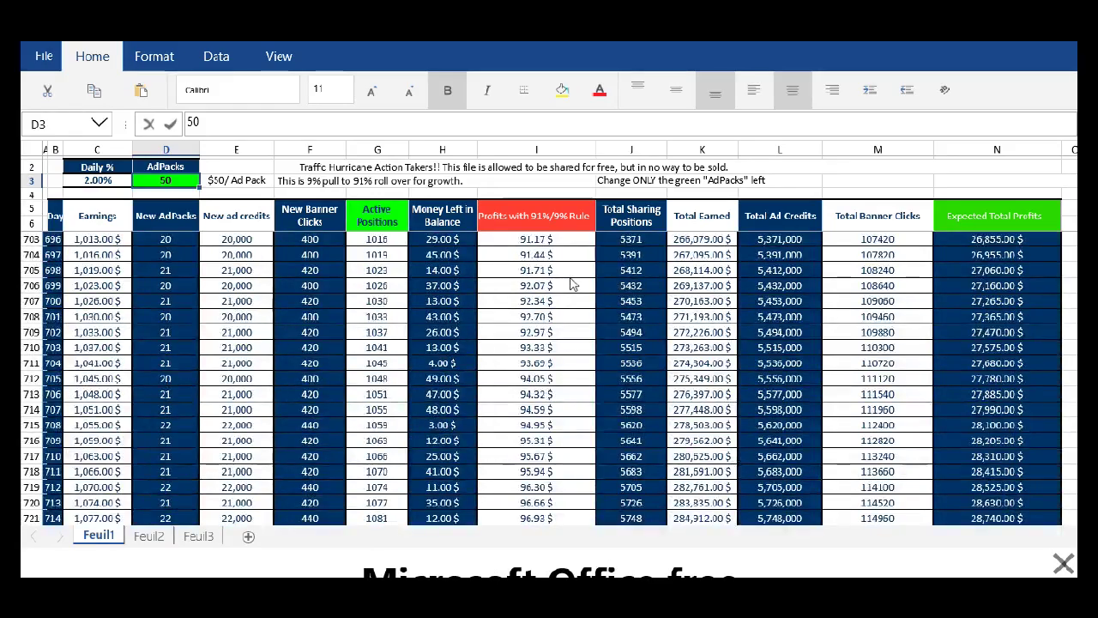
- Return to the highlighted day 365 row and examine its new AdPacks and 91%/9% profits
scroll(573, 284, up, 20)
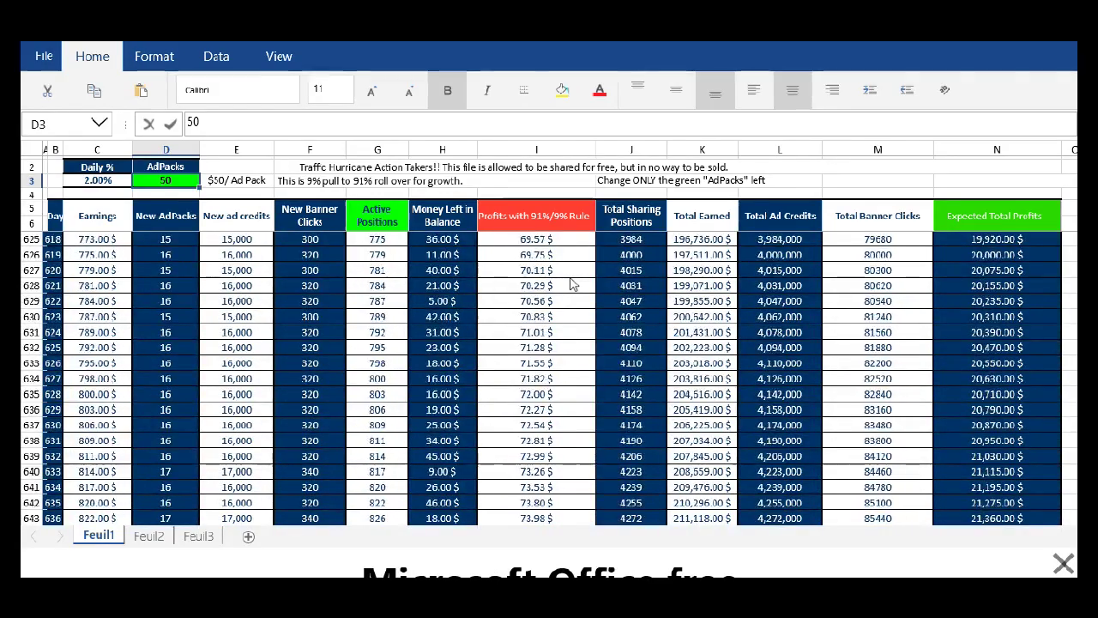
scroll(573, 284, up, 20)
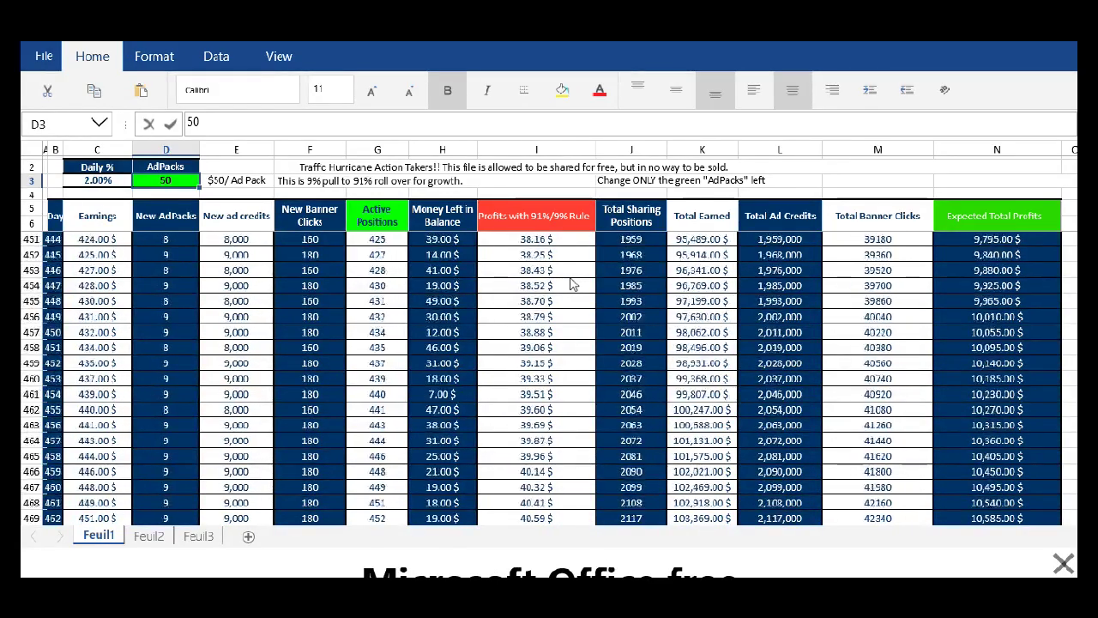
scroll(573, 284, up, 20)
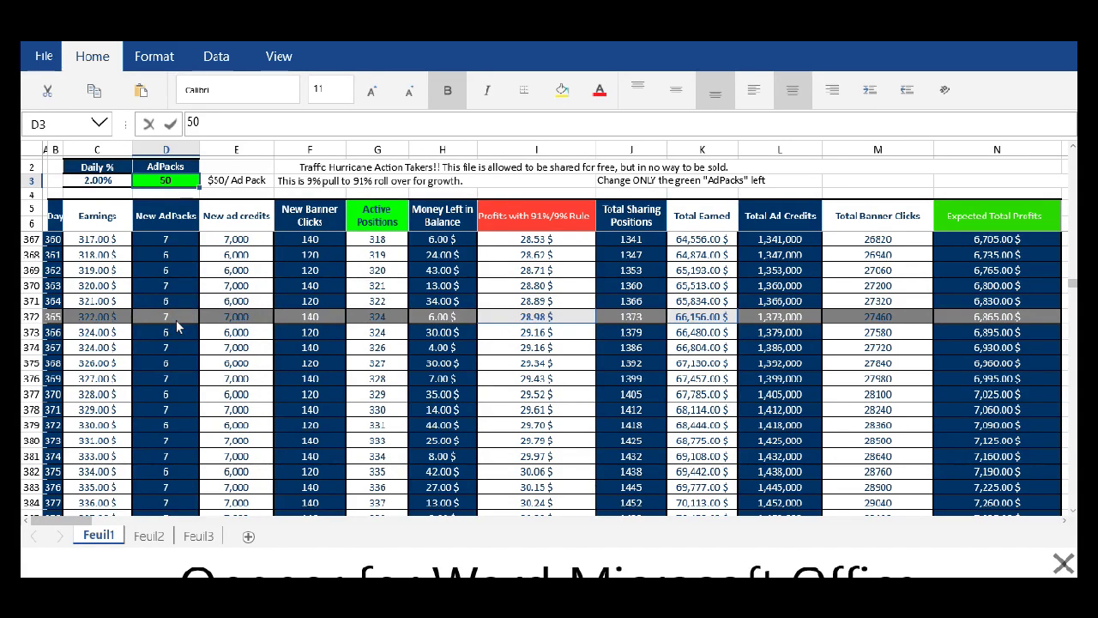
- Examine the second year of the projection, from day 366 to the final row at day 730
scroll(177, 324, down, 2)
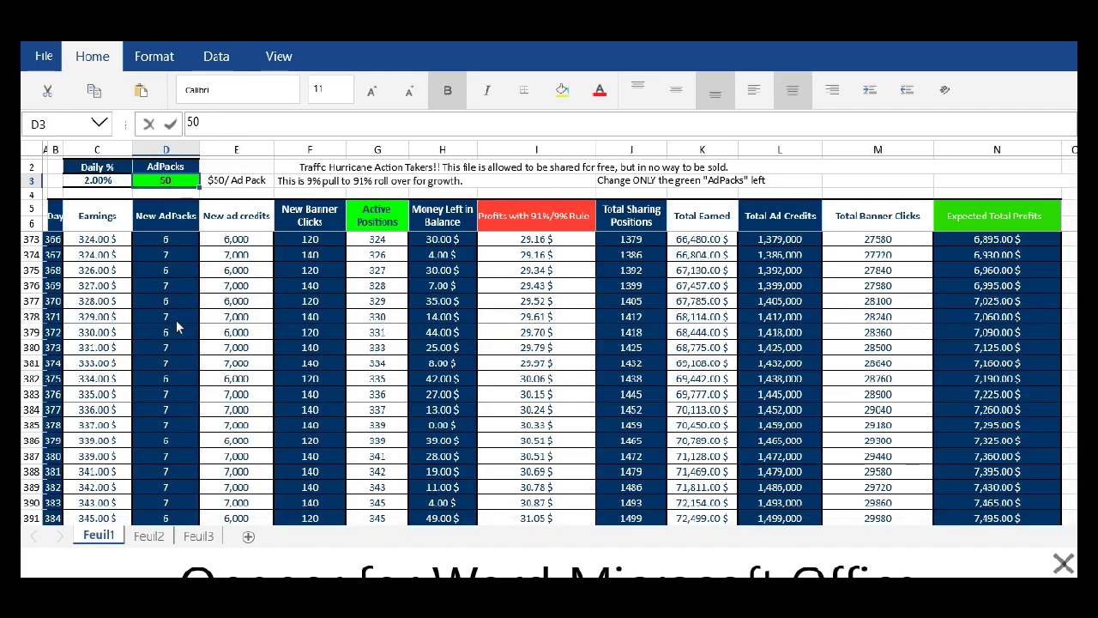
scroll(429, 359, down, 20)
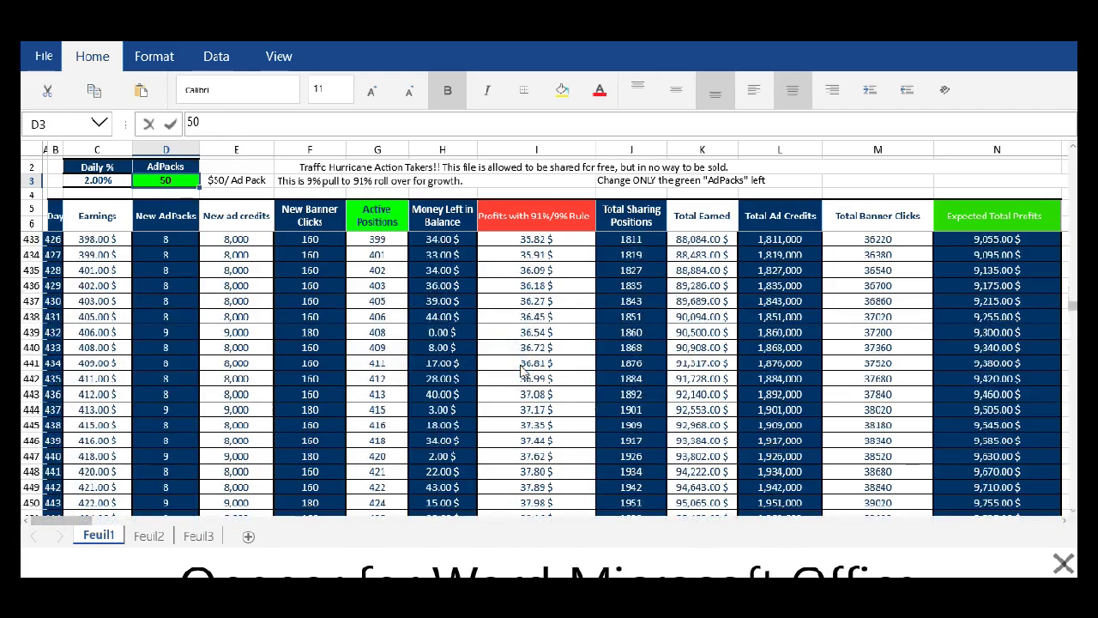
scroll(521, 370, down, 20)
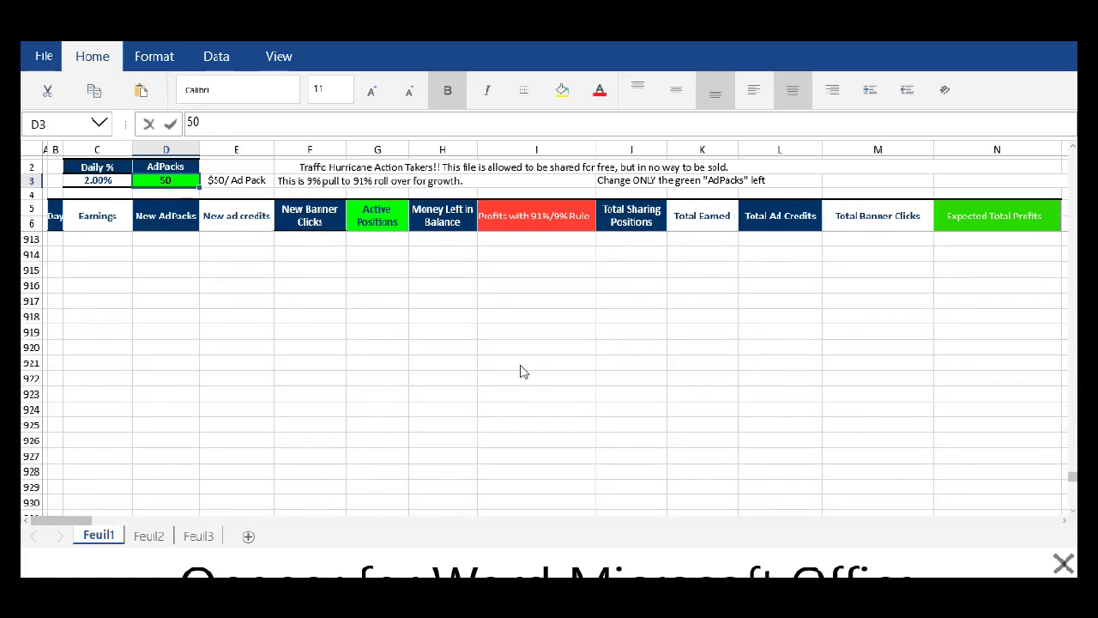
scroll(520, 371, up, 20)
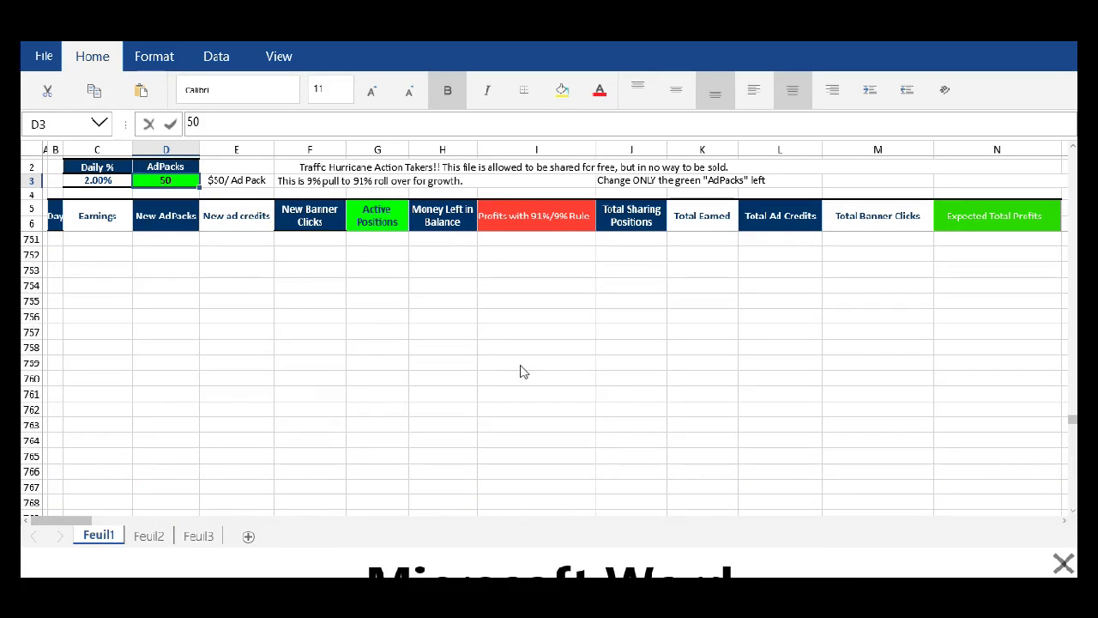
scroll(521, 370, up, 10)
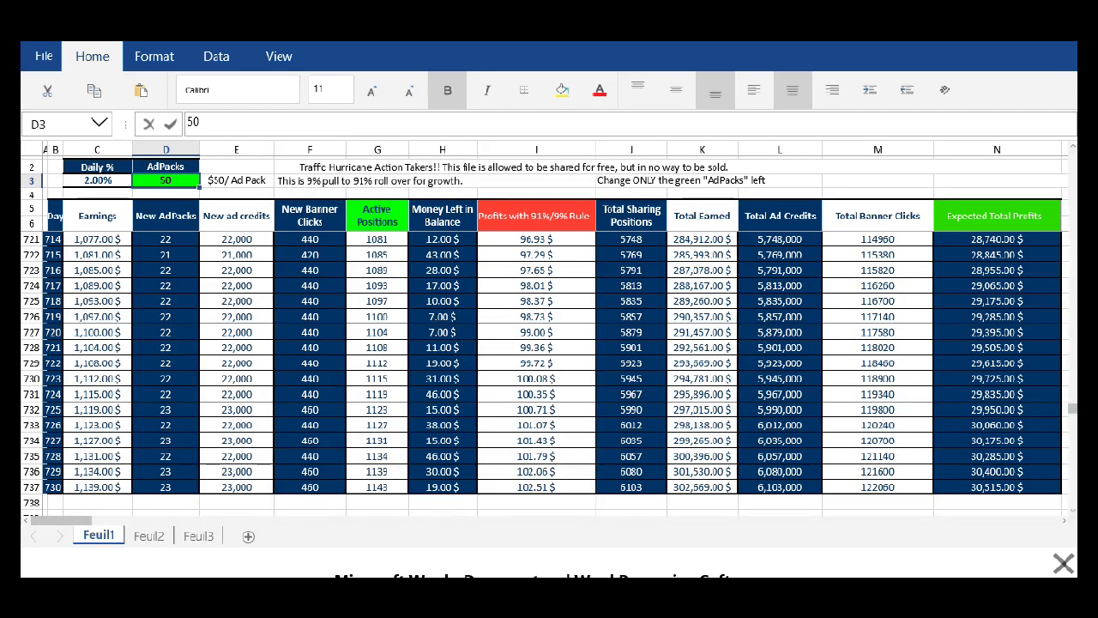
- Return to the start of the projection and set the green AdPacks value to 118
drag(1072, 409, 1036, 122)
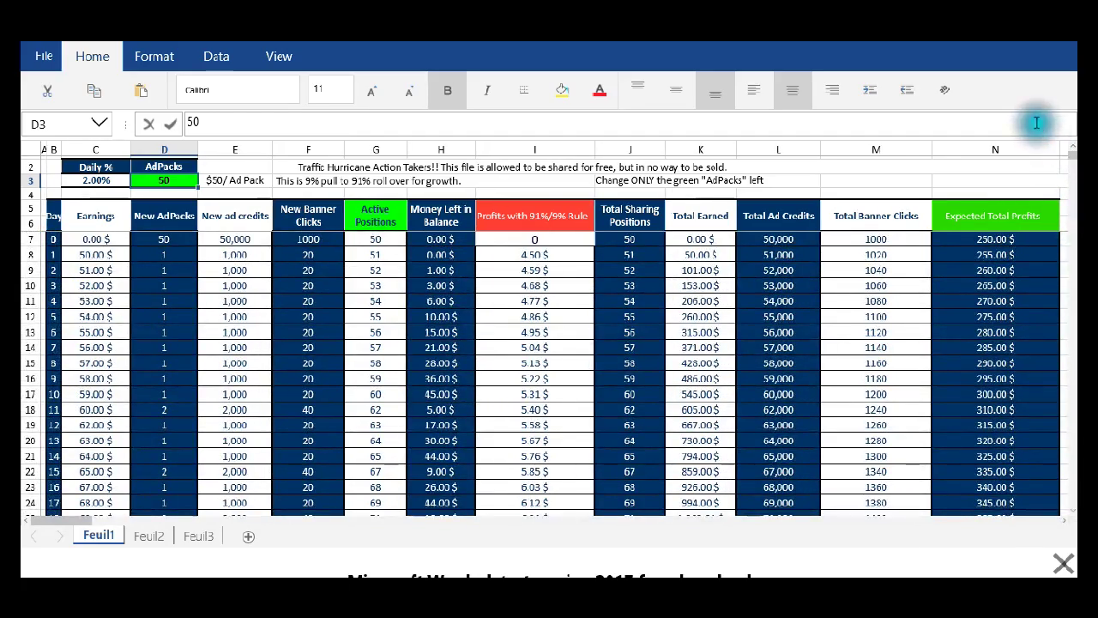
click(169, 182)
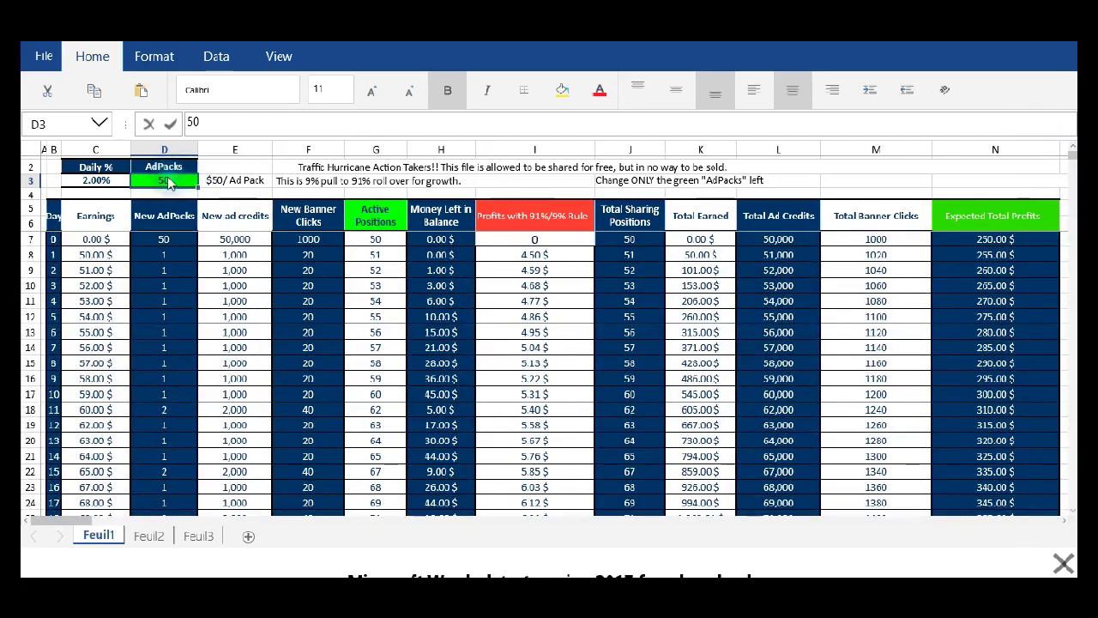
key(BackSpace)
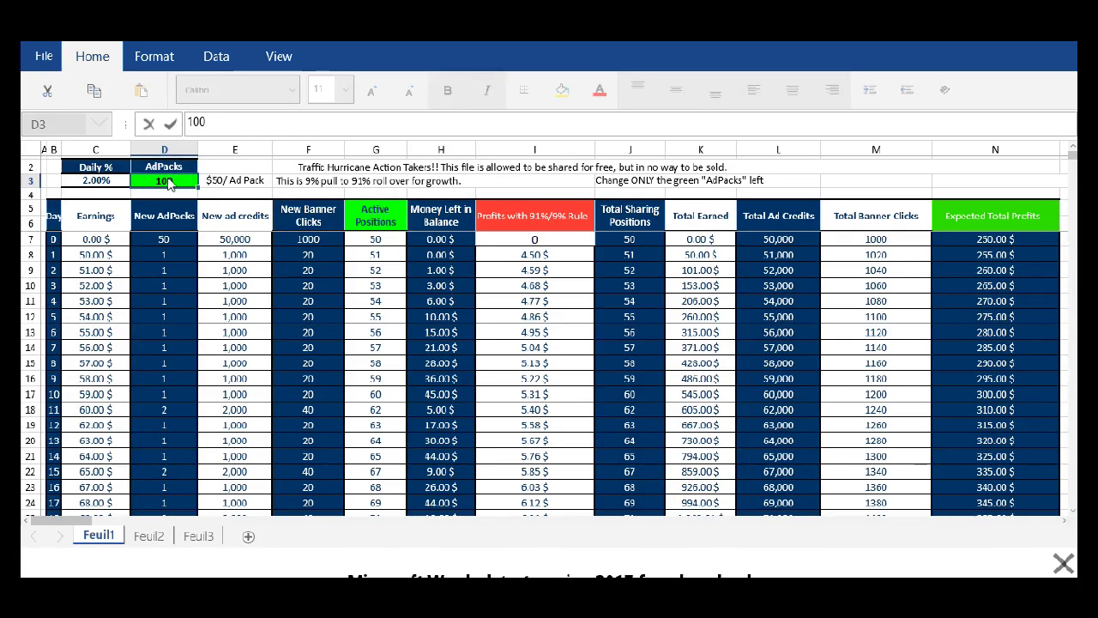
key(BackSpace)
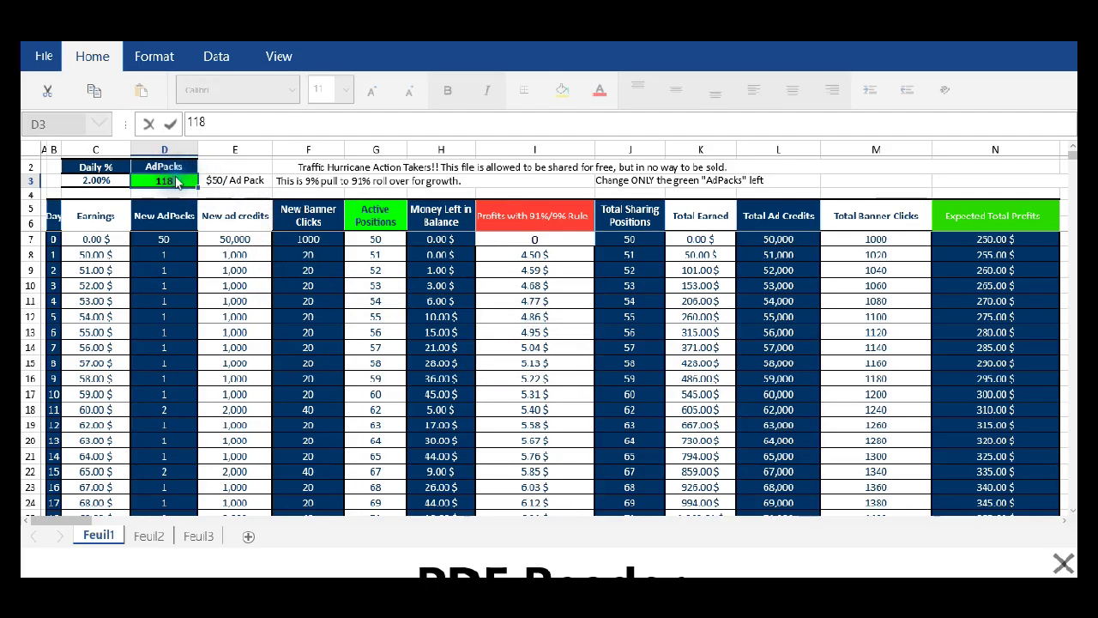
key(Return)
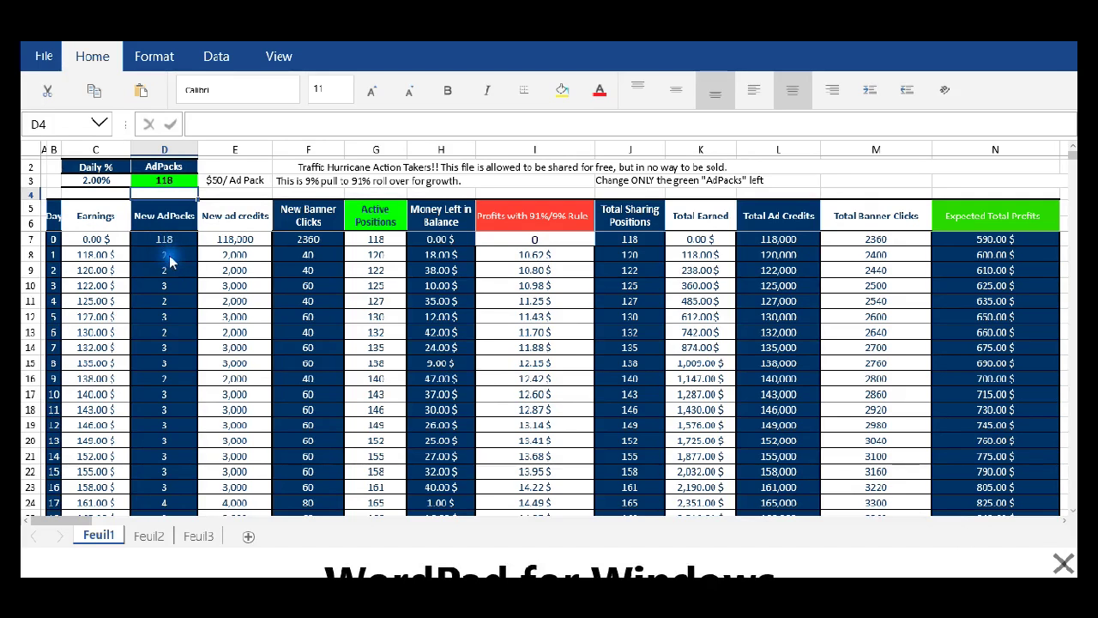
- Review the New AdPacks column over roughly the first two months of the 118-AdPack projection
scroll(171, 436, down, 6)
scroll(170, 436, down, 14)
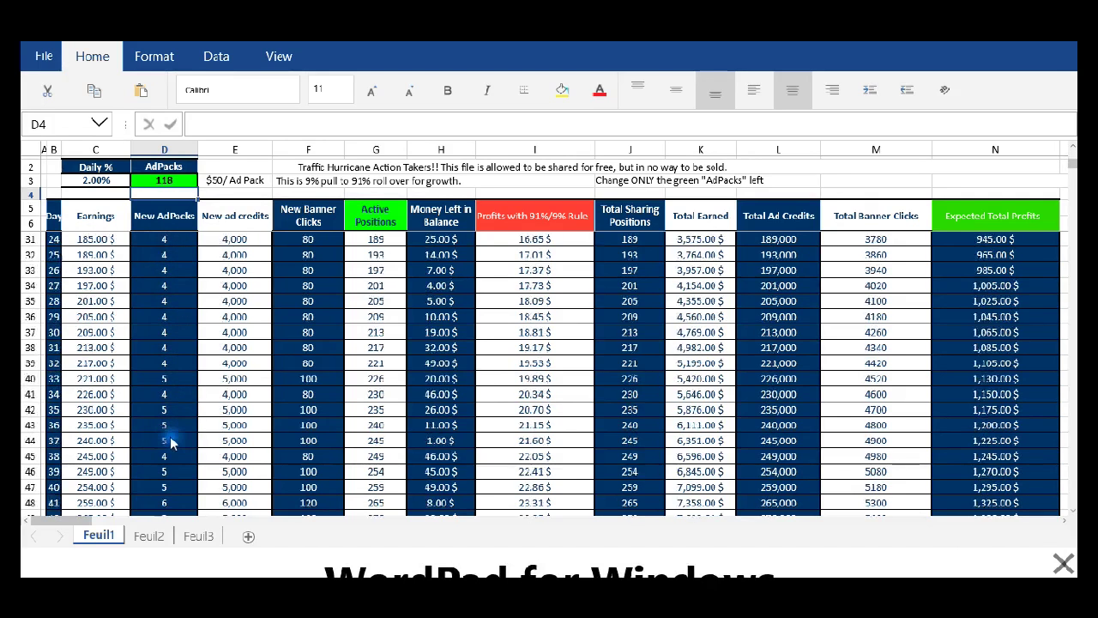
scroll(170, 441, up, 6)
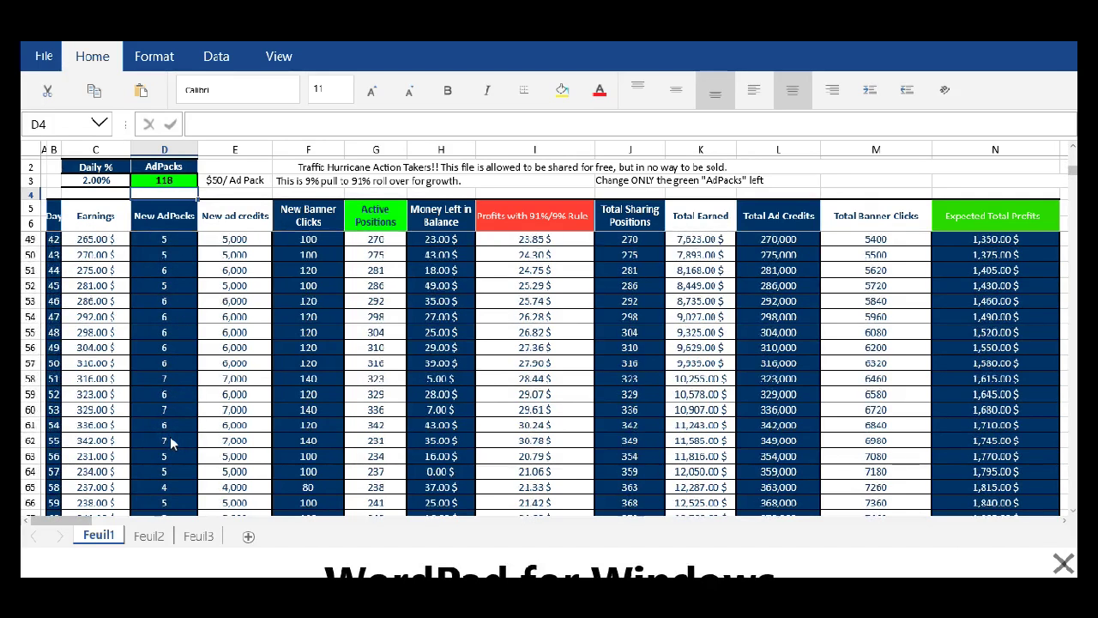
scroll(170, 442, down, 5)
scroll(169, 442, up, 7)
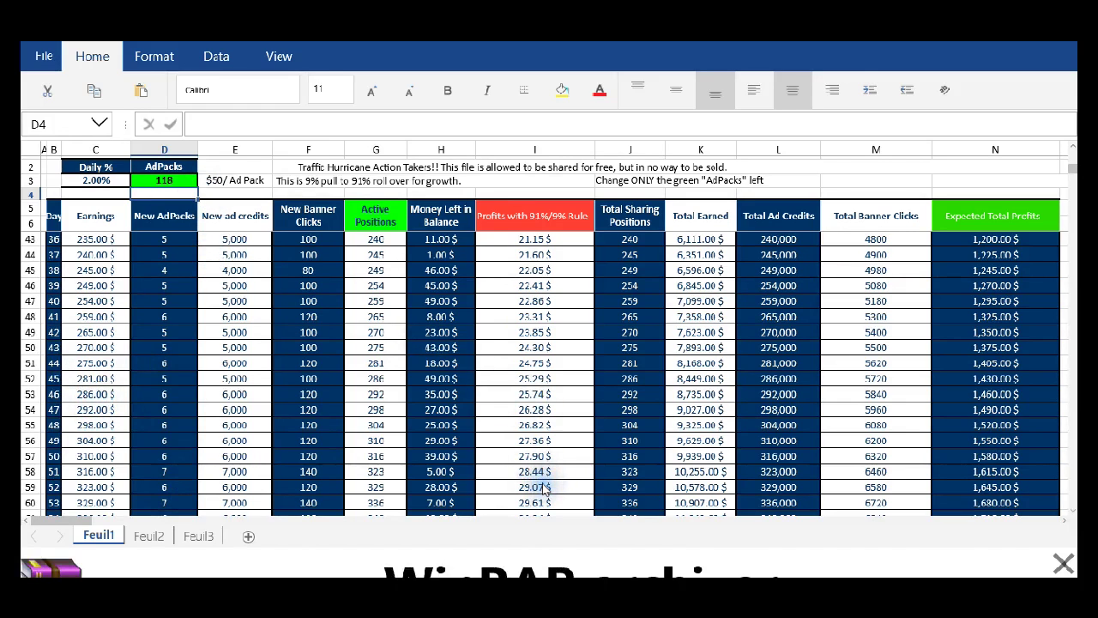
- Examine the Profits with 91%/9% Rule column through the first year, up to the highlighted day 365 row
scroll(546, 487, down, 20)
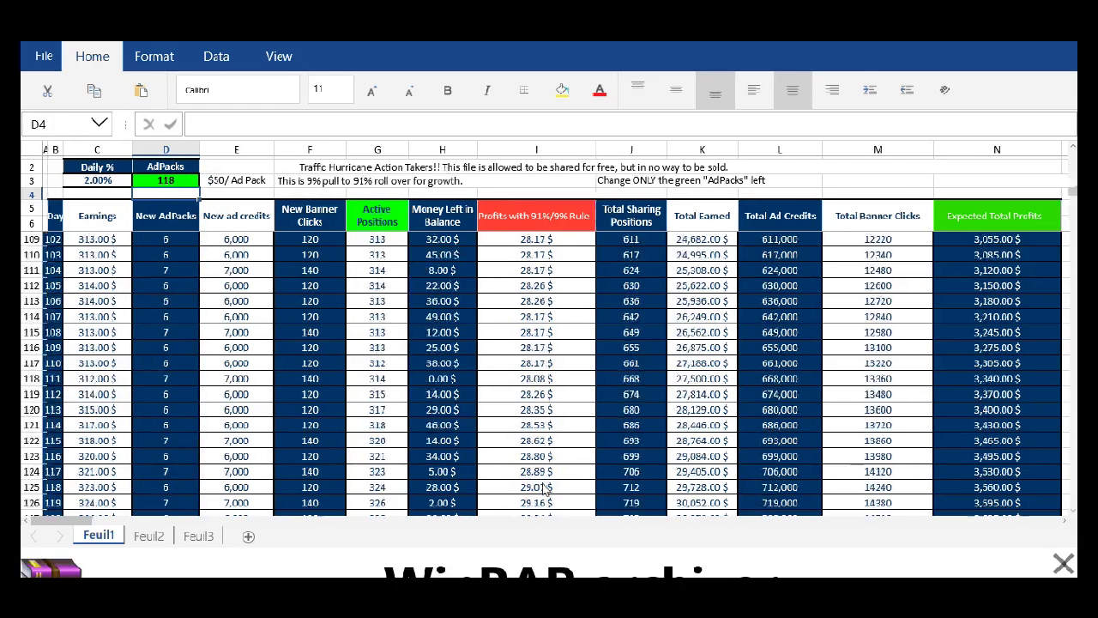
scroll(546, 486, down, 20)
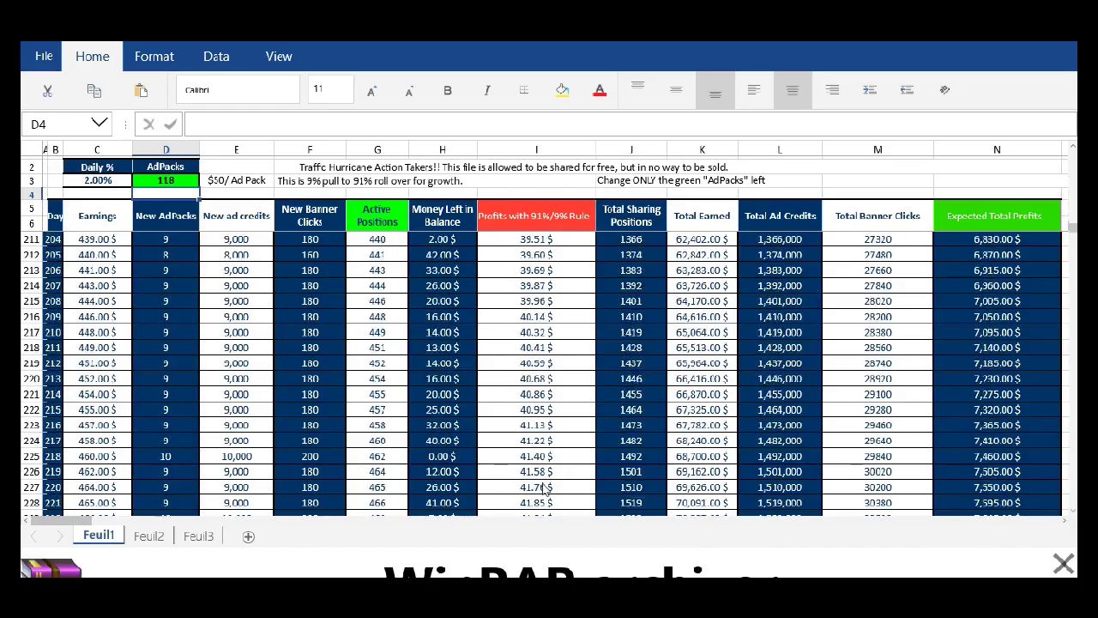
scroll(545, 487, down, 20)
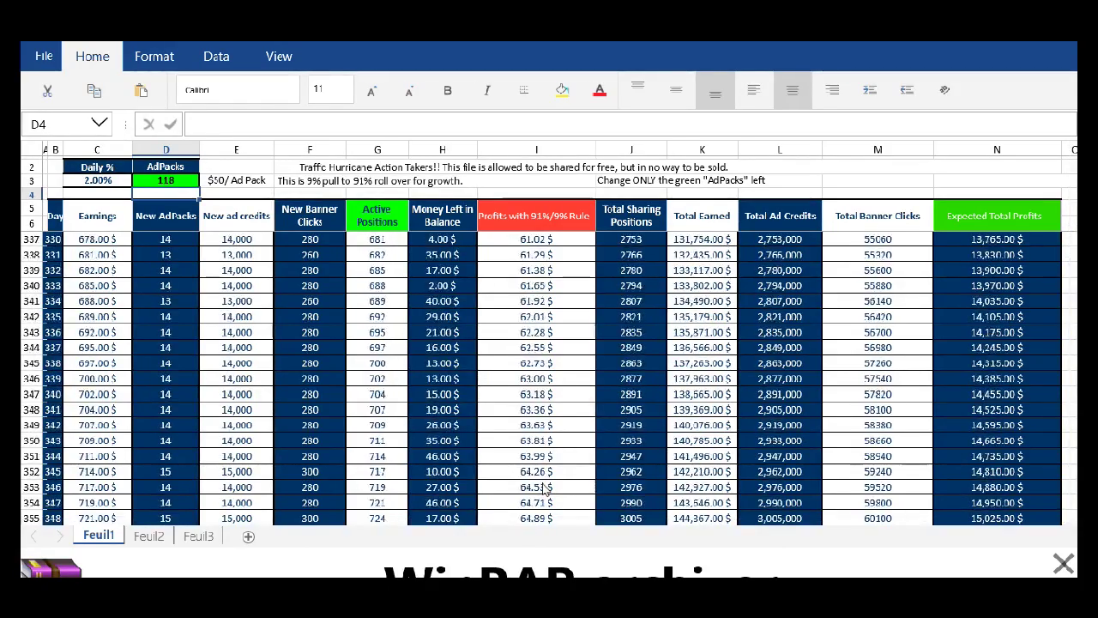
scroll(545, 486, up, 5)
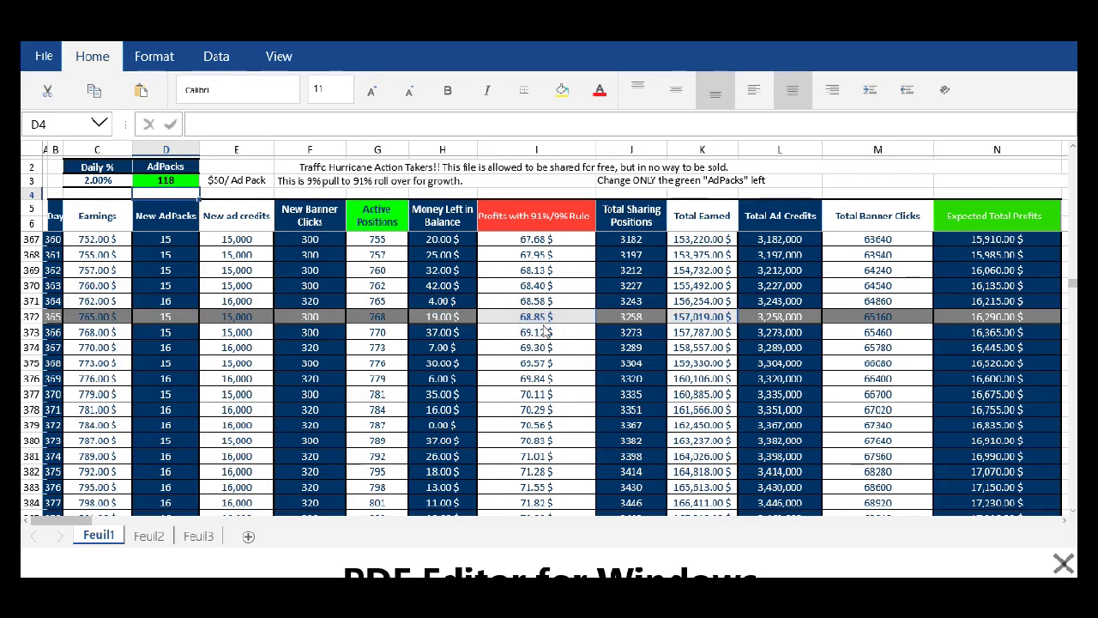
- Examine the 91%/9% profits and new AdPacks through the second year, down to the final row at day 730
scroll(547, 326, down, 18)
scroll(547, 331, down, 20)
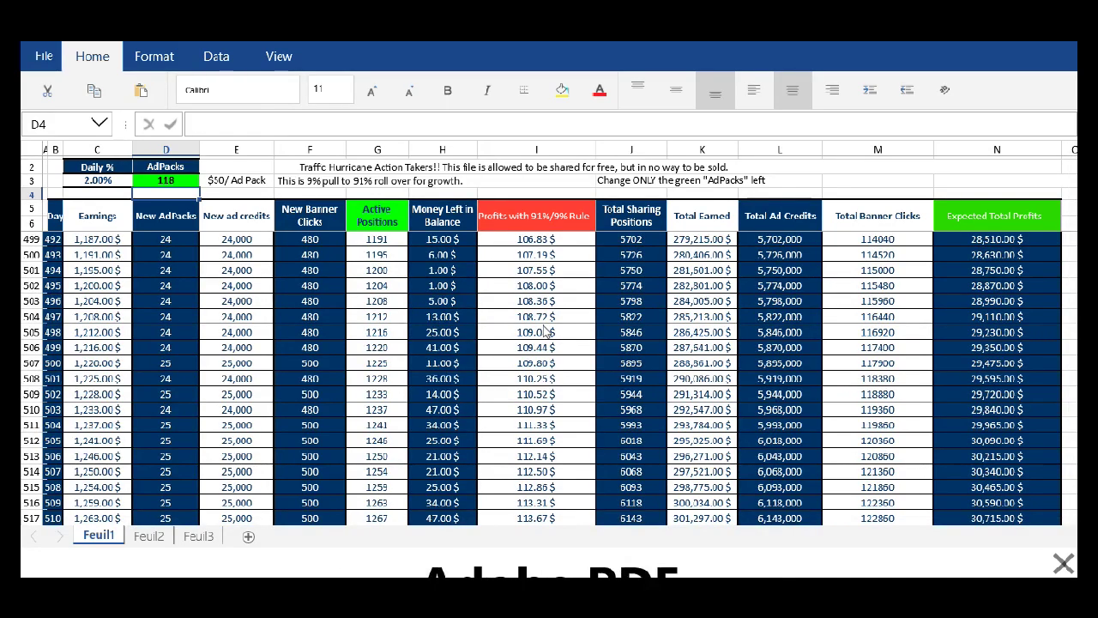
scroll(546, 331, down, 20)
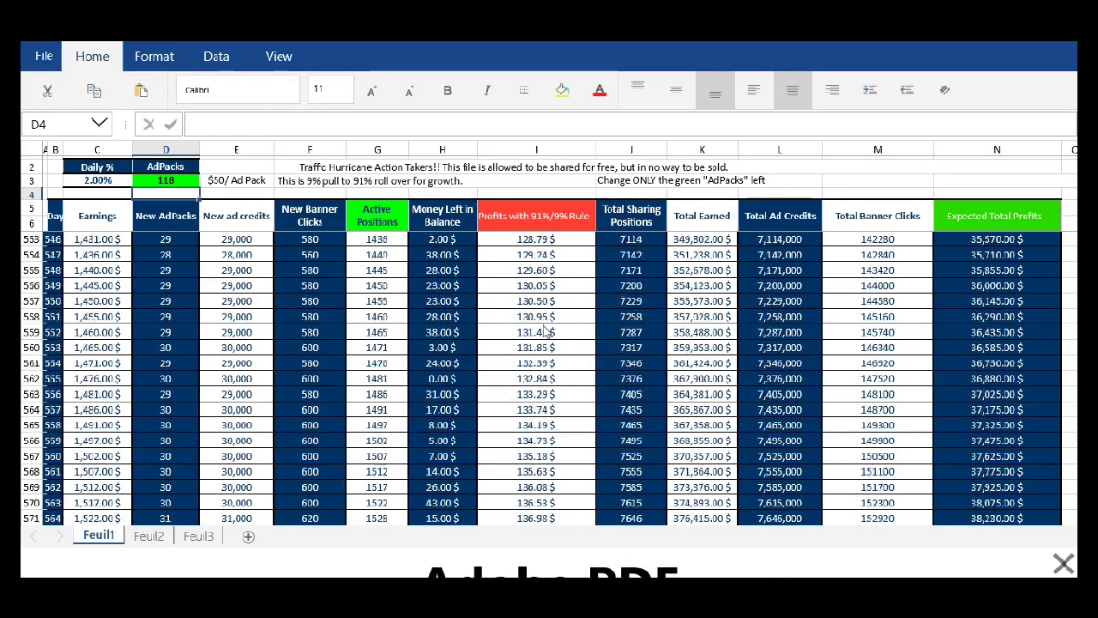
scroll(547, 331, down, 20)
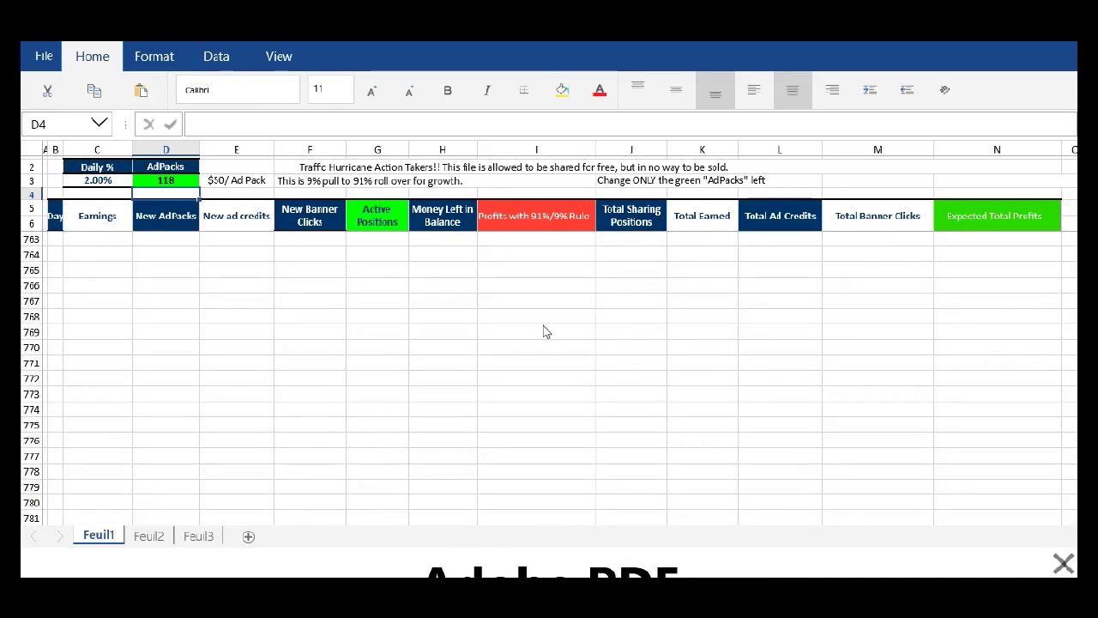
scroll(546, 332, up, 8)
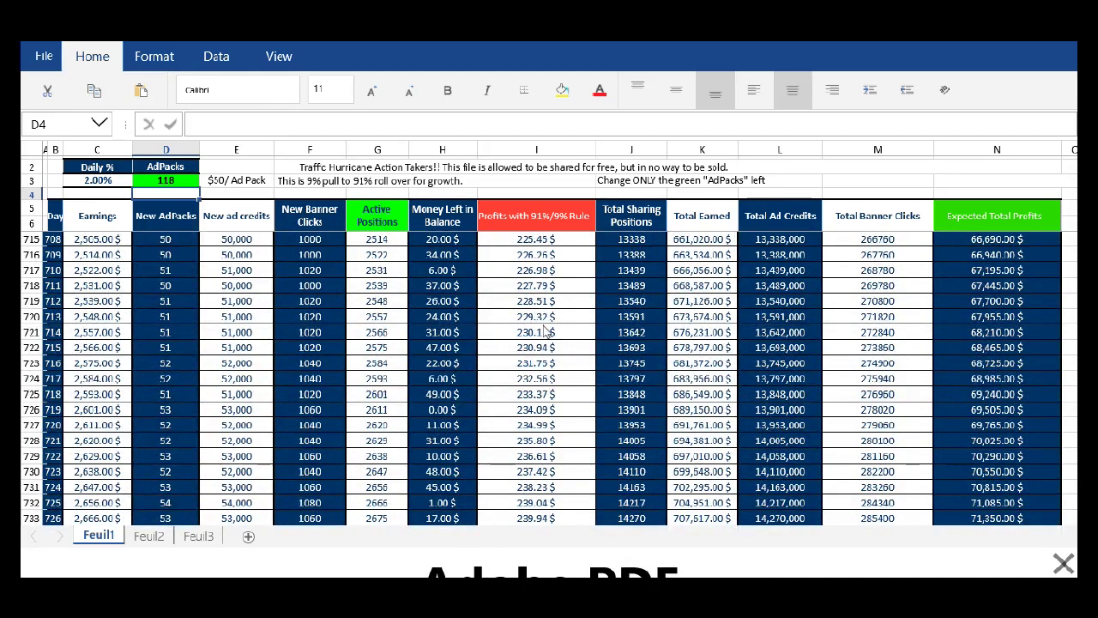
scroll(546, 331, down, 2)
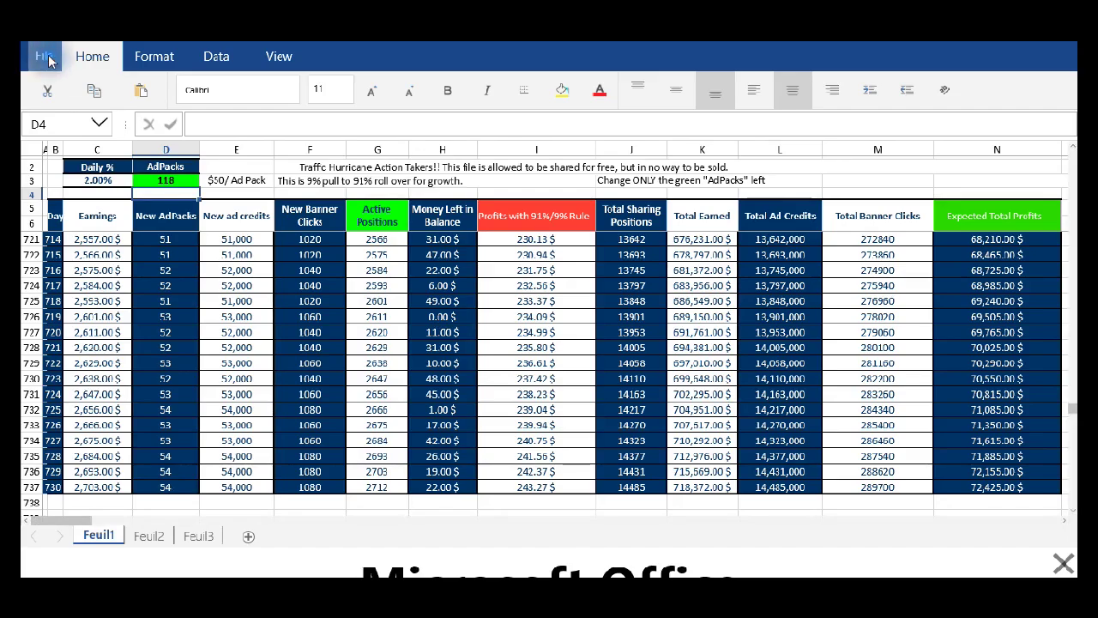
- Return to day 0 of the 118-AdPack projection
scroll(519, 315, up, 20)
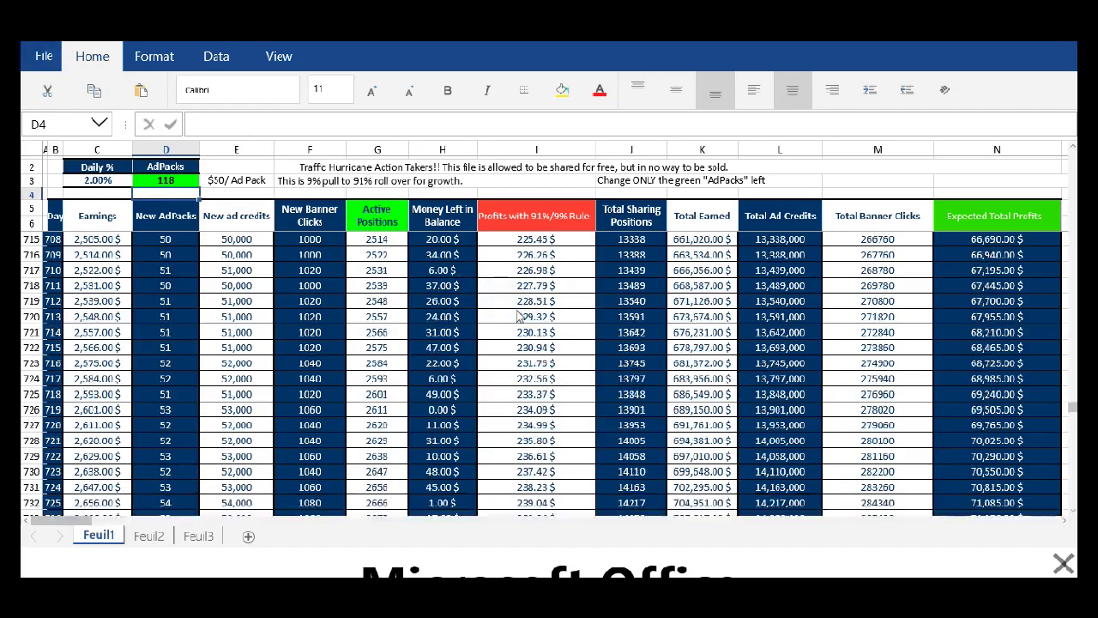
scroll(519, 316, up, 20)
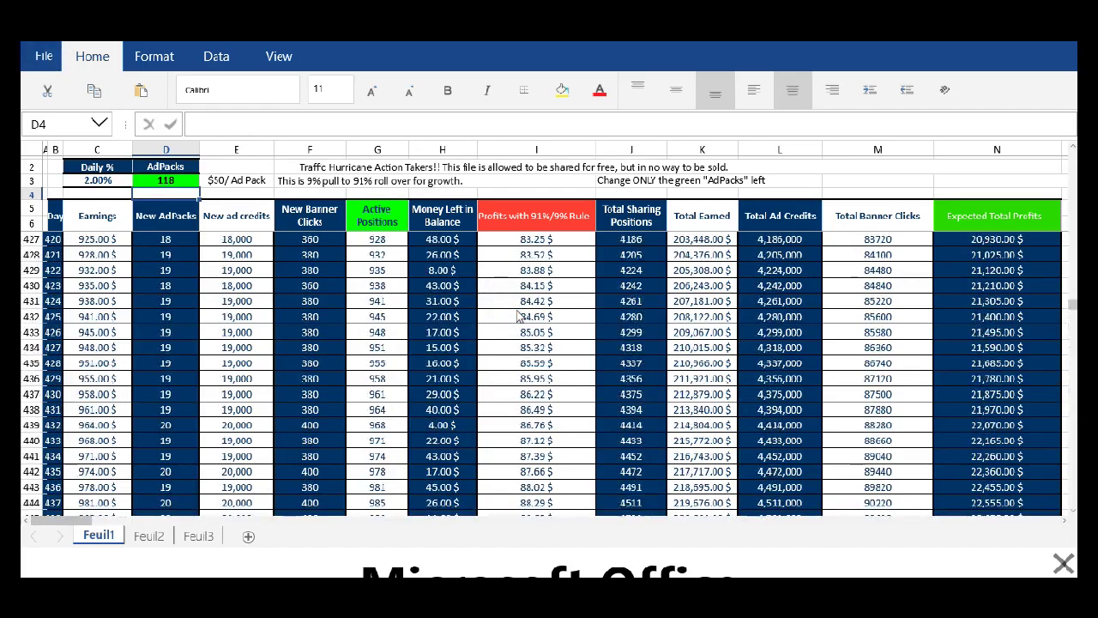
scroll(519, 315, up, 20)
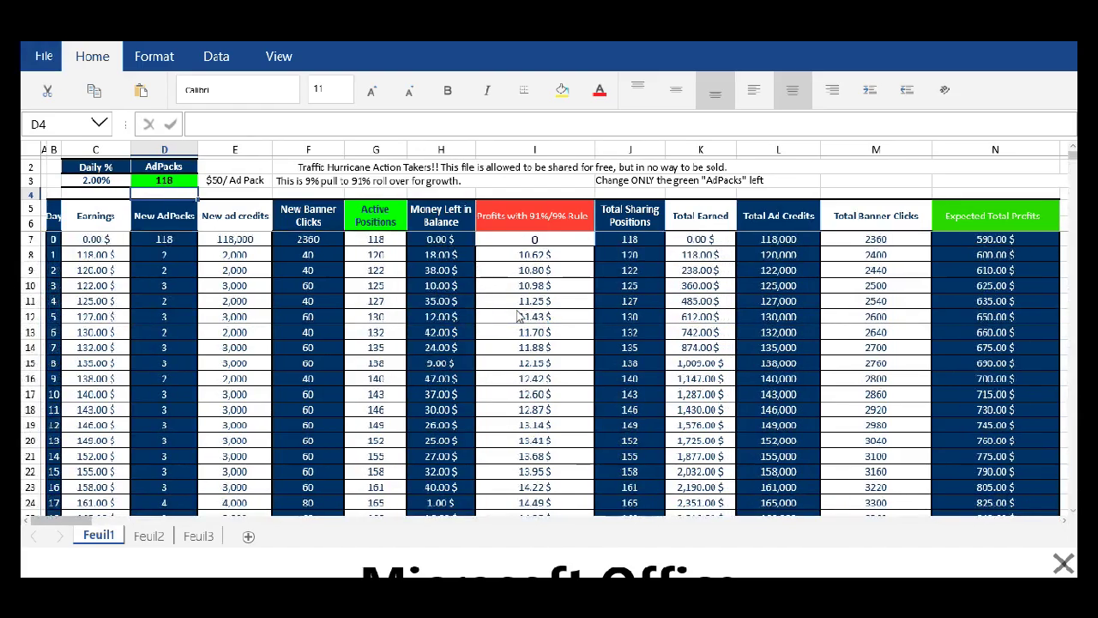
- Close the AdPack projection workbook, agreeing to save its changes, and return to the Traffic Hurricane website
click(42, 55)
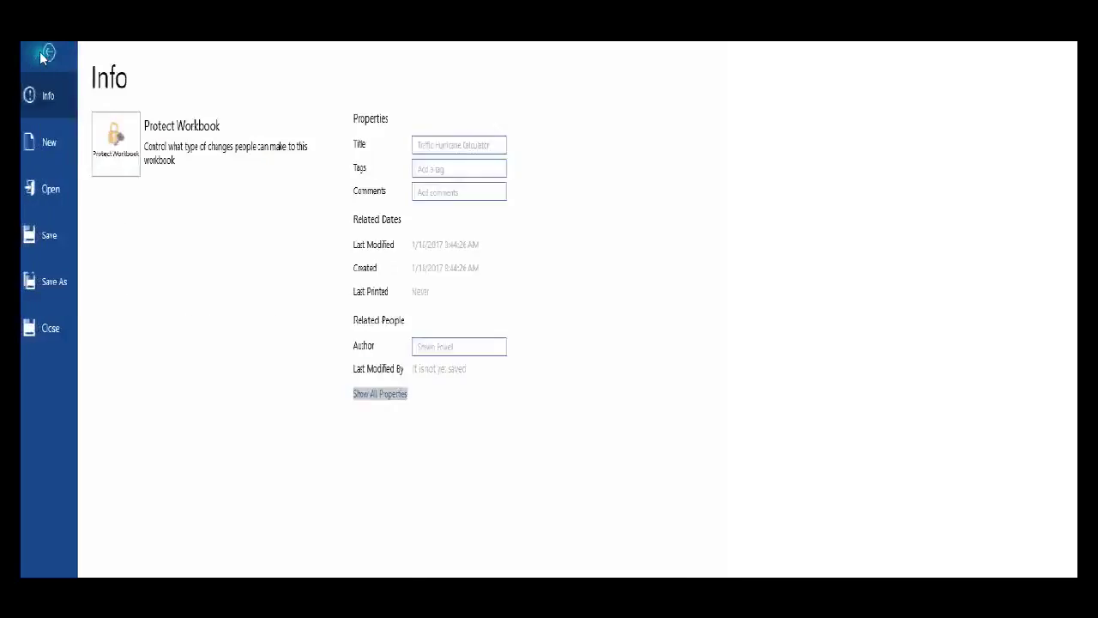
click(74, 316)
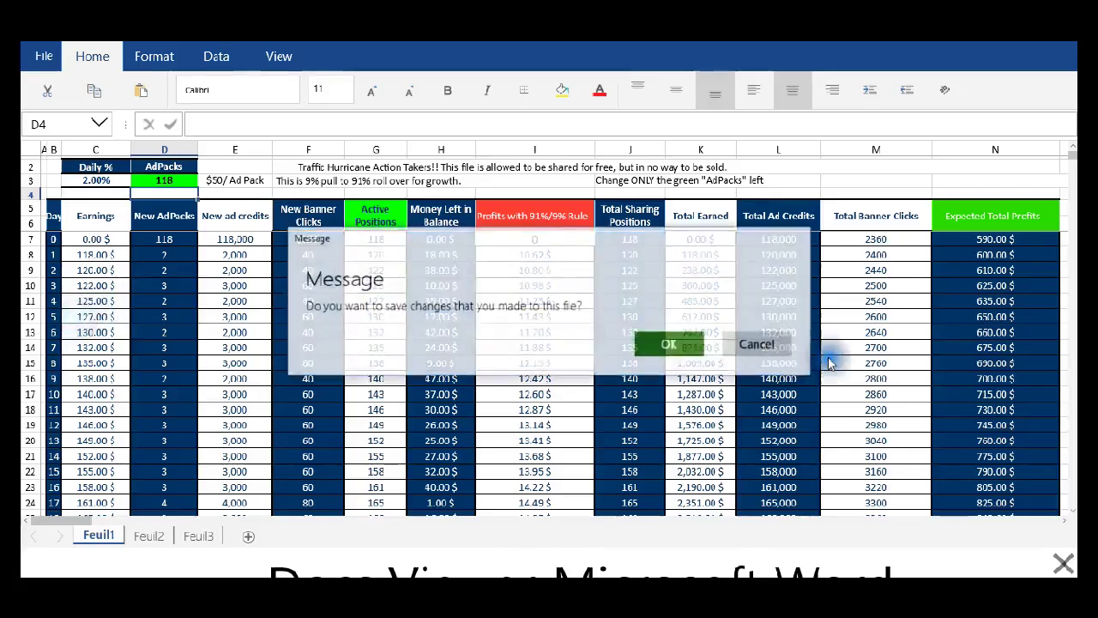
click(691, 344)
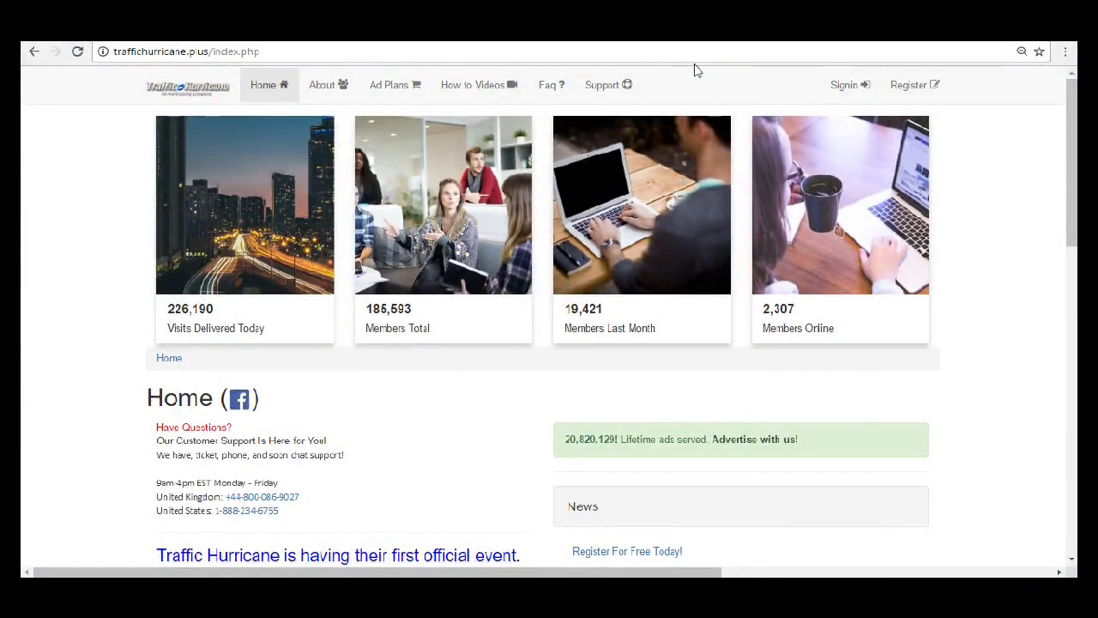
- Open the Traffic Hurricane member login and try to sign in with the Turing number from the image
click(838, 89)
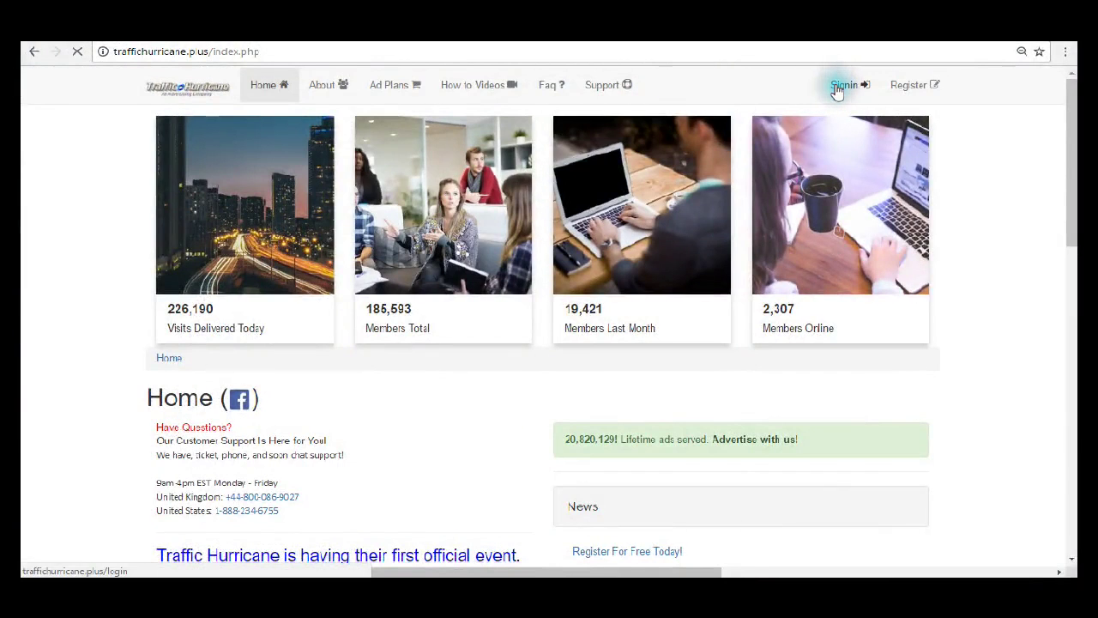
click(226, 481)
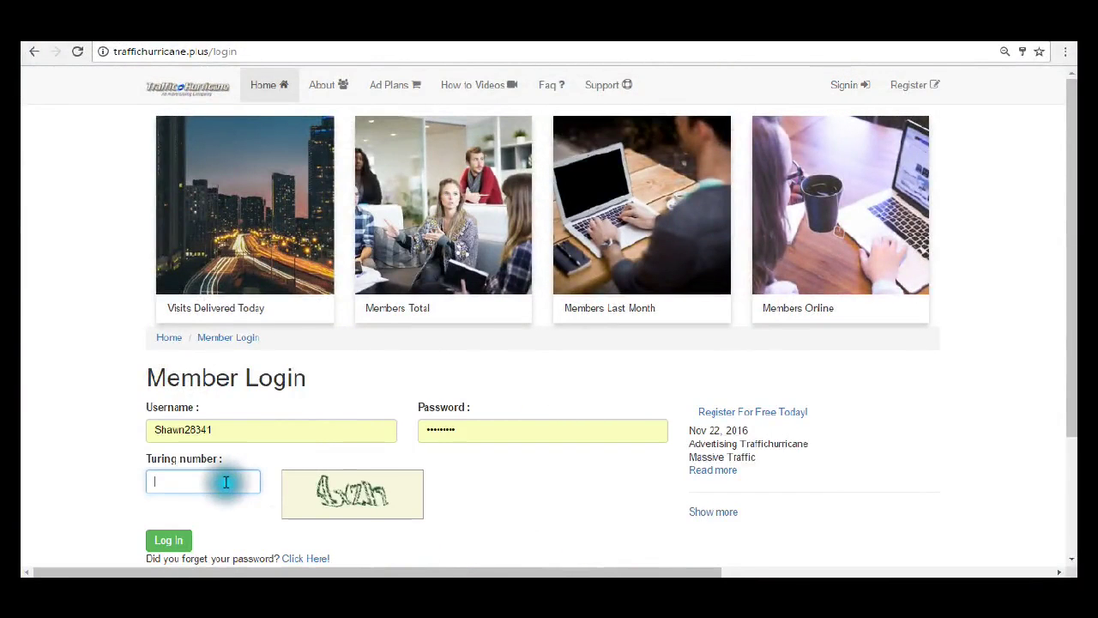
text(4xz)
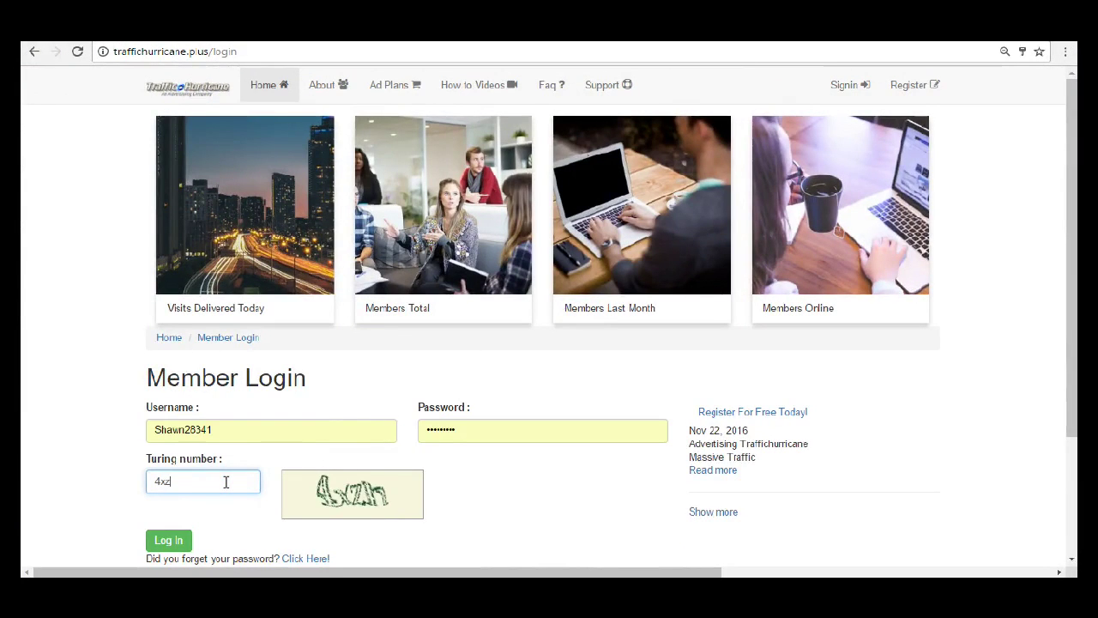
text(h)
key(Return)
- Sign in with the new Turing number from the image and go on from the viewed ad to the dashboard
scroll(223, 481, down, 2)
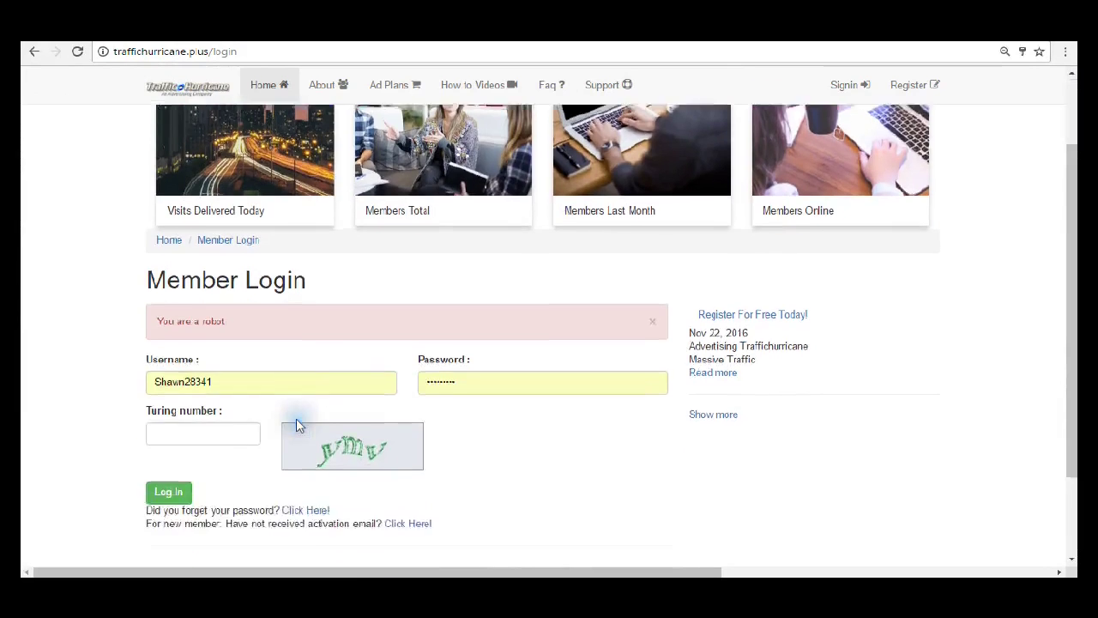
click(222, 379)
text(ymv)
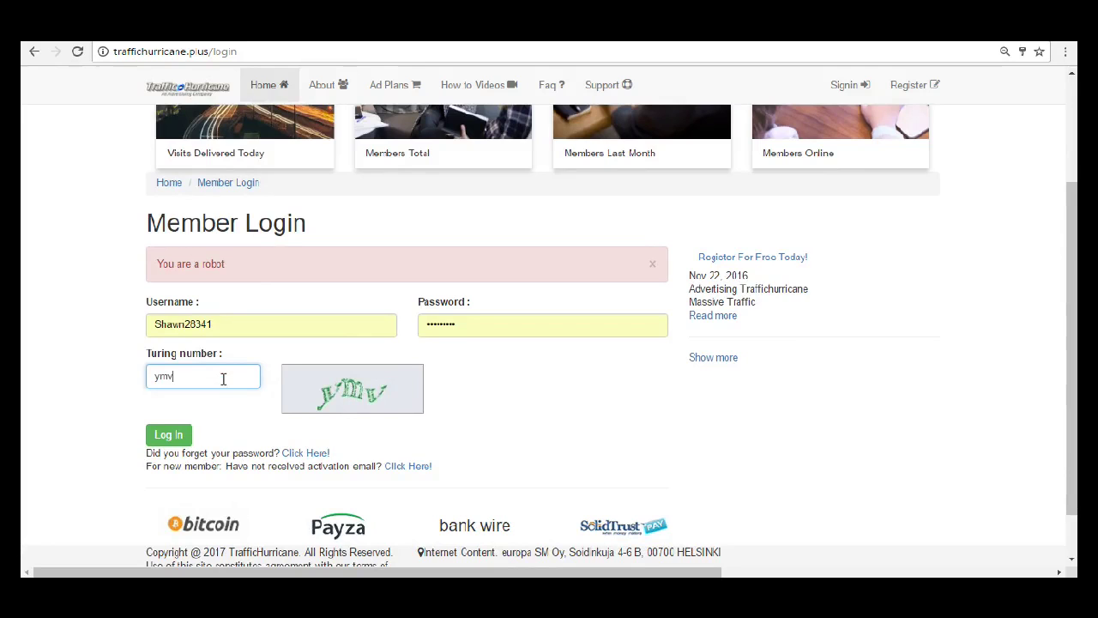
key(Return)
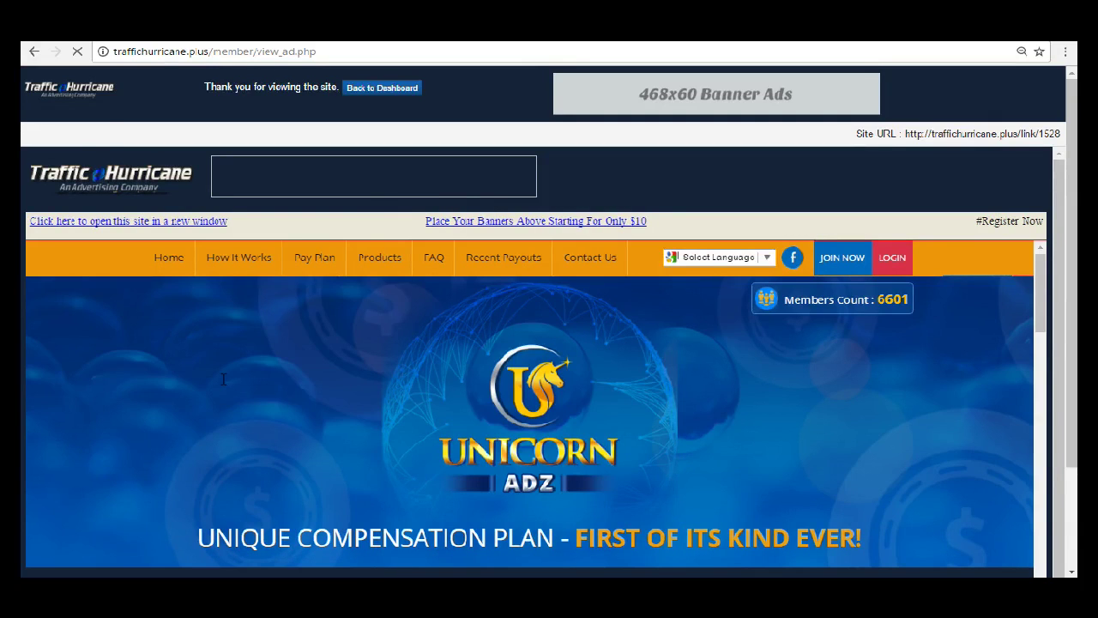
click(391, 89)
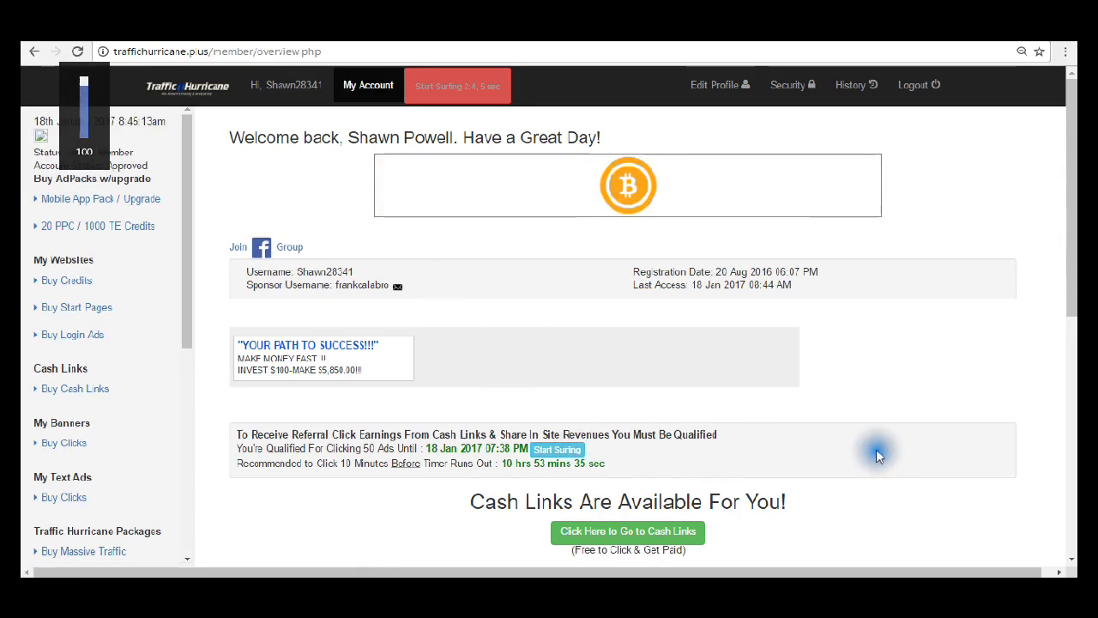
- Examine the active account balance, upgrade positions, active referrals and commissions earned on the account overview
scroll(875, 450, down, 2)
scroll(876, 456, down, 3)
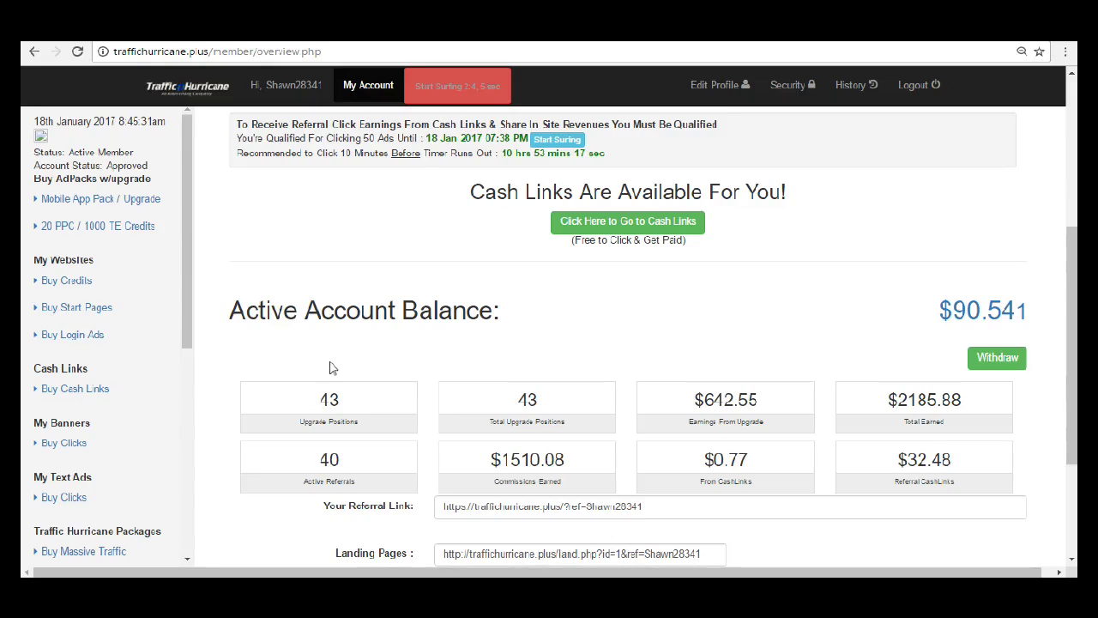
drag(474, 459, 578, 464)
click(577, 464)
click(330, 461)
click(478, 259)
click(505, 309)
click(431, 324)
click(353, 321)
click(227, 382)
click(243, 372)
click(980, 328)
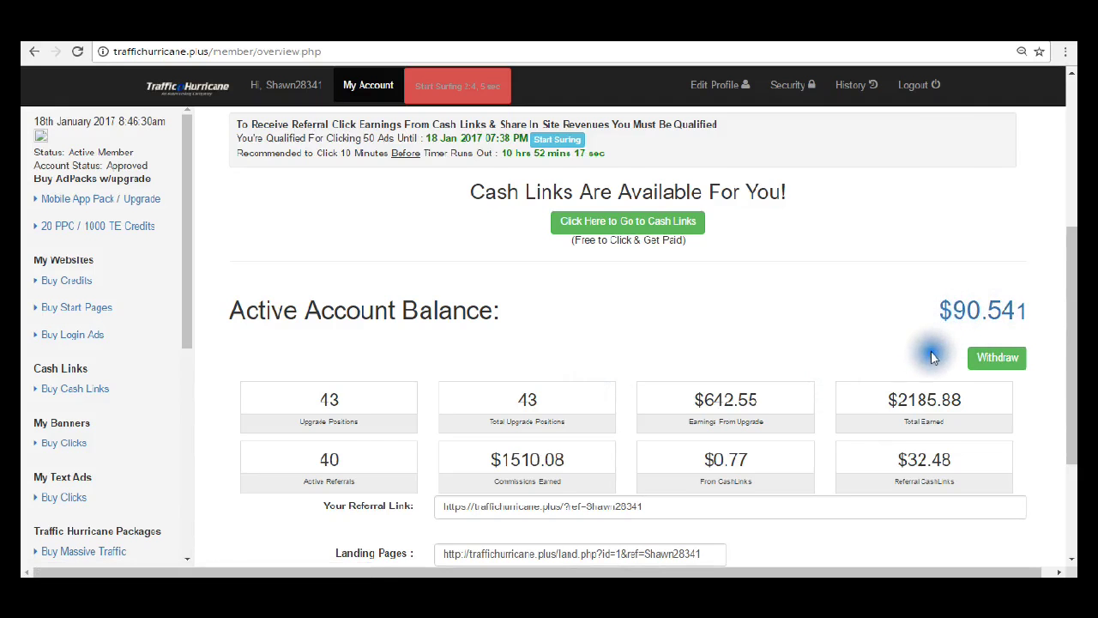
- Open the 20 PPC / 1000 TE Credits page and review the banner campaigns and minimum budgets
scroll(761, 381, up, 3)
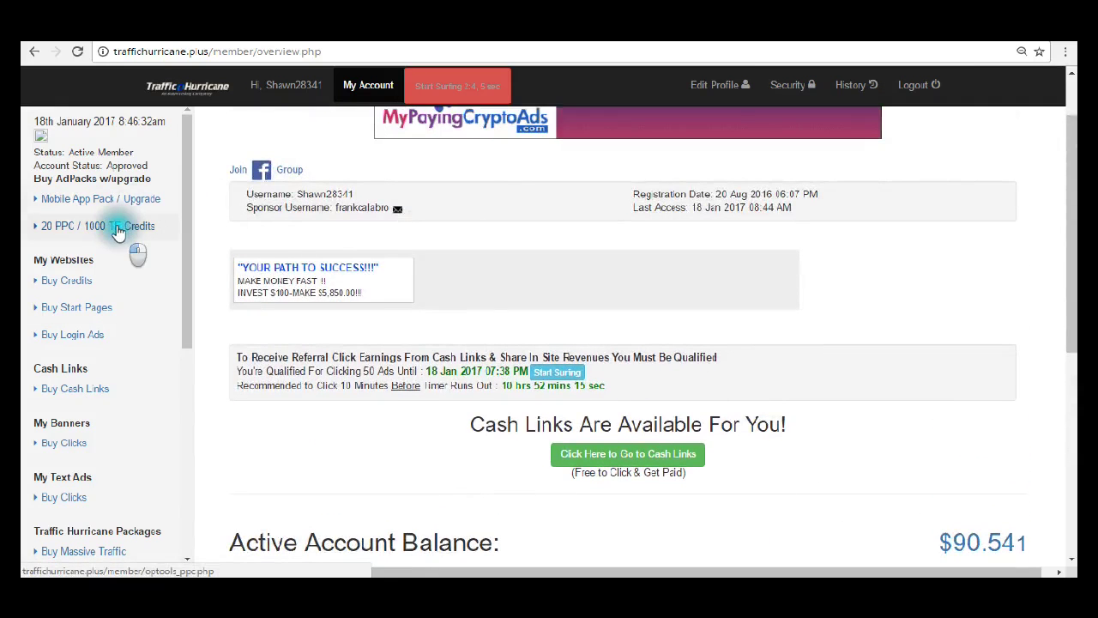
click(115, 225)
scroll(887, 375, down, 5)
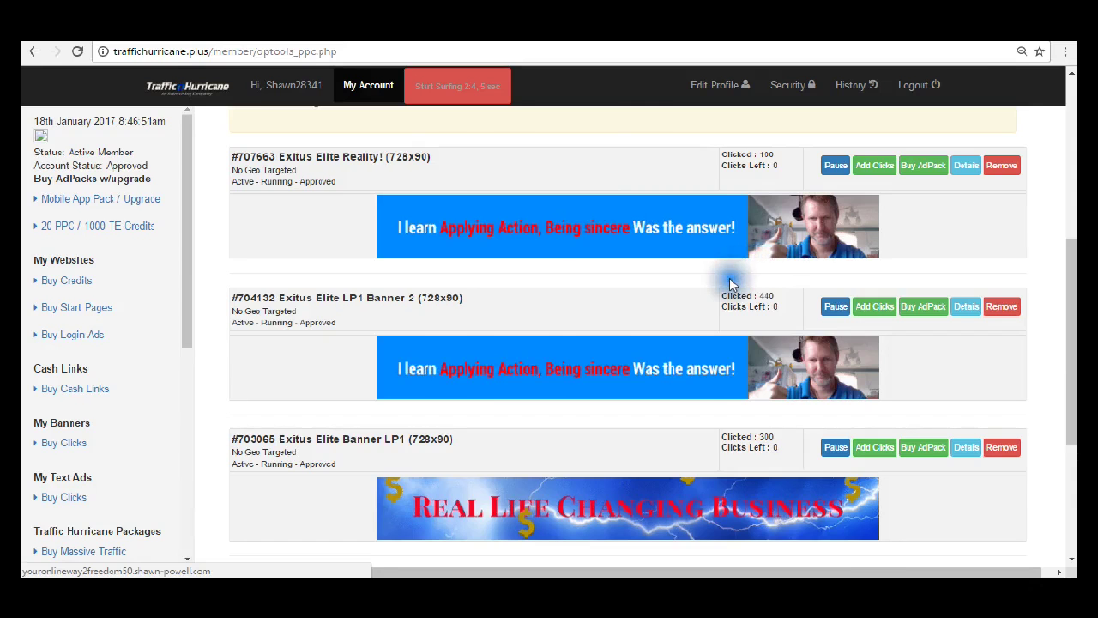
scroll(729, 283, down, 3)
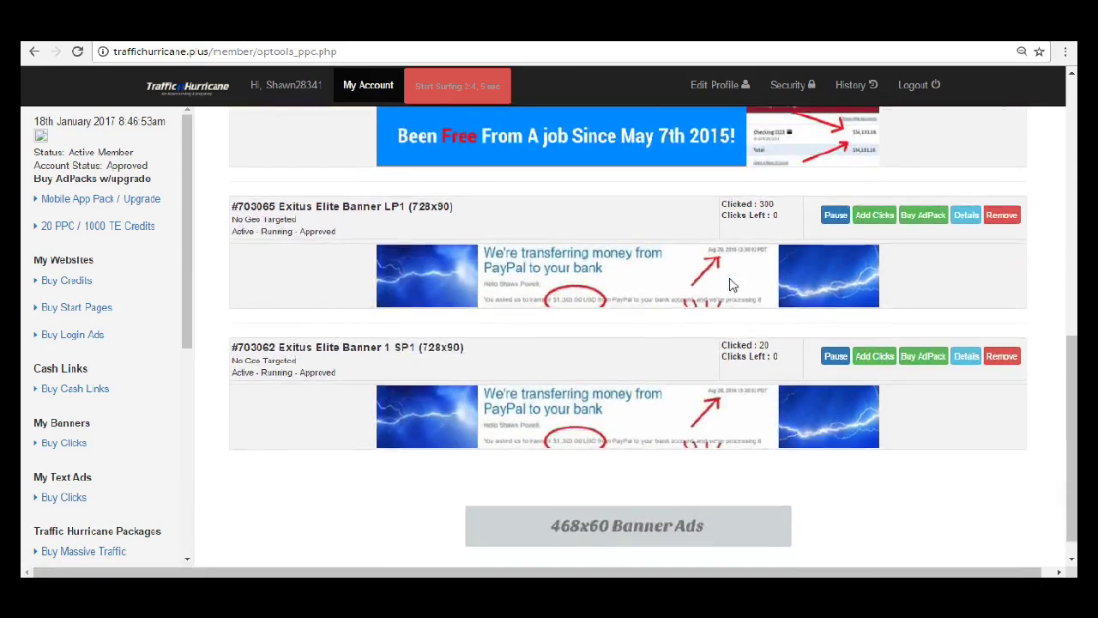
scroll(729, 283, up, 4)
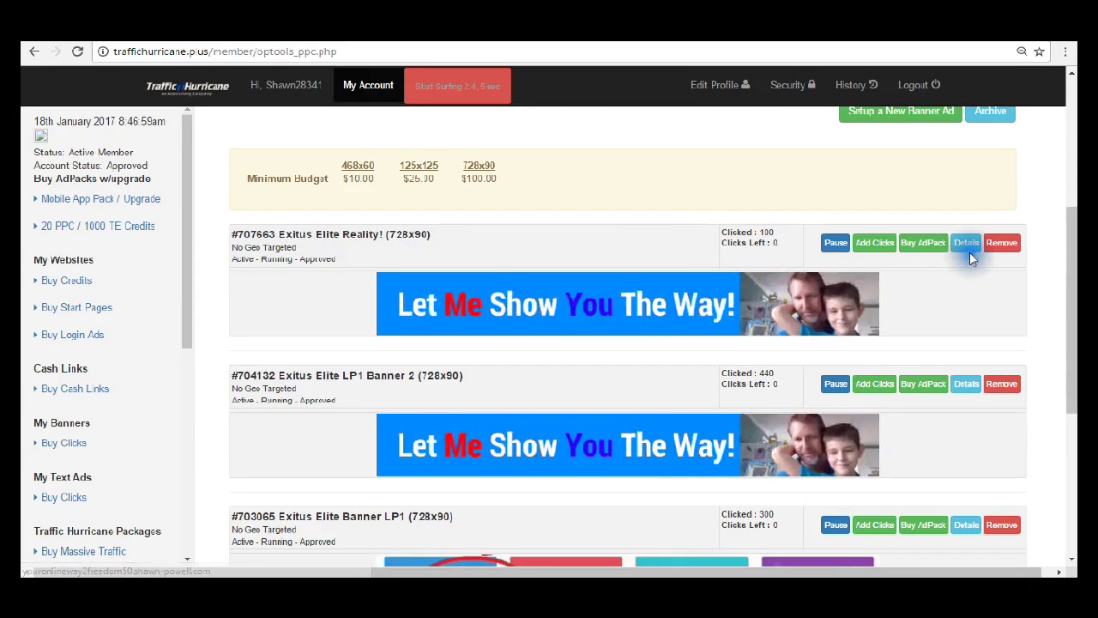
scroll(972, 254, up, 2)
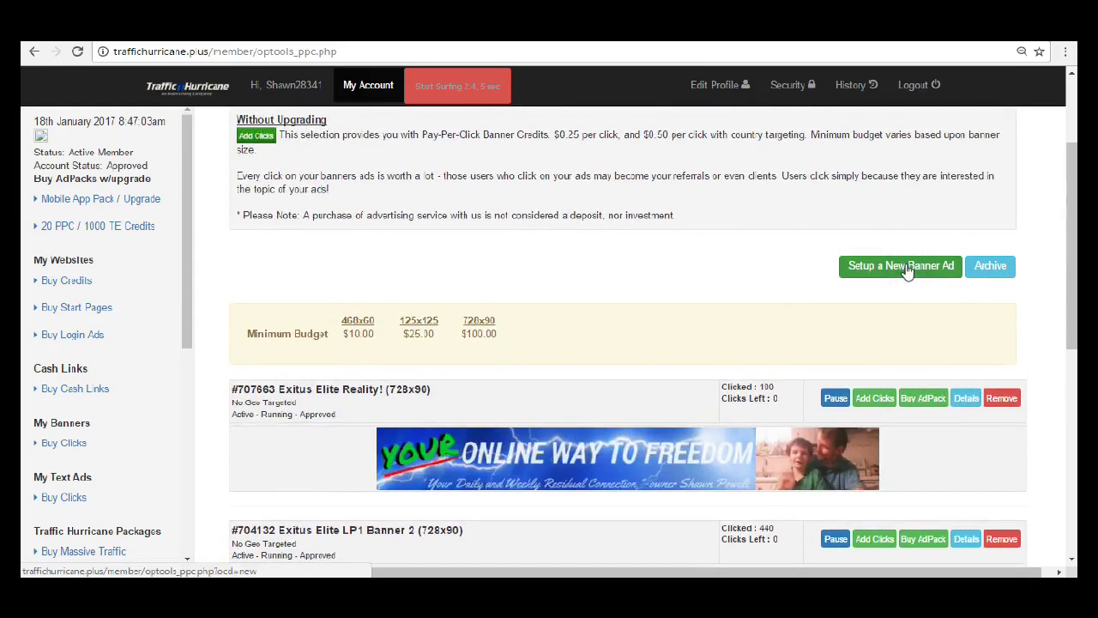
- Show the details of the Exitus Elite Reality! campaign and examine its title, banner URL and target URL
click(964, 400)
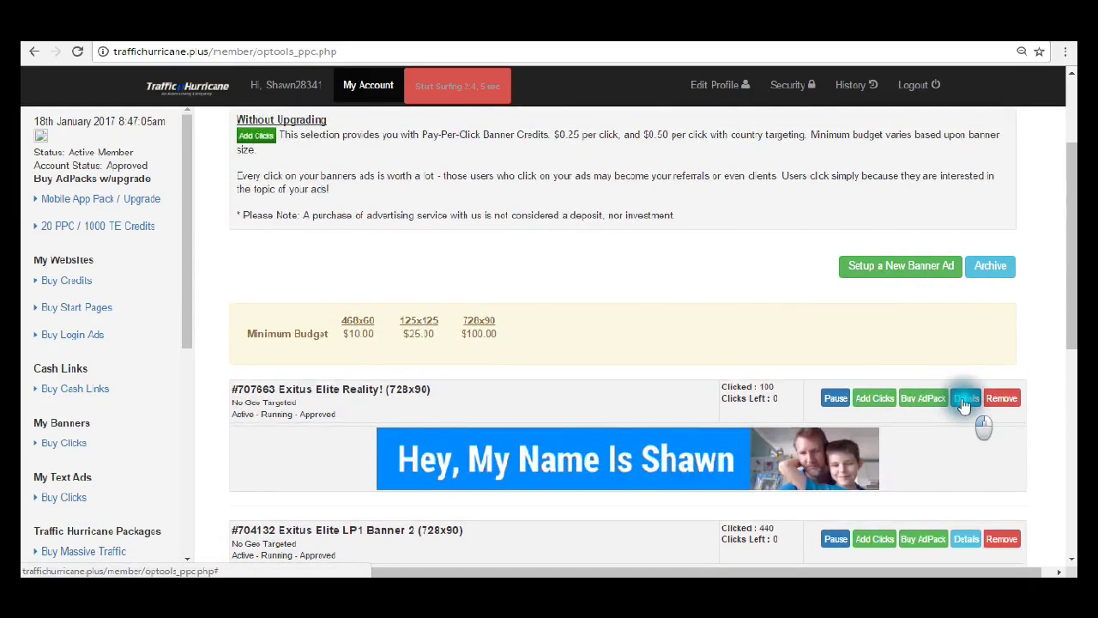
scroll(926, 399, down, 2)
click(545, 295)
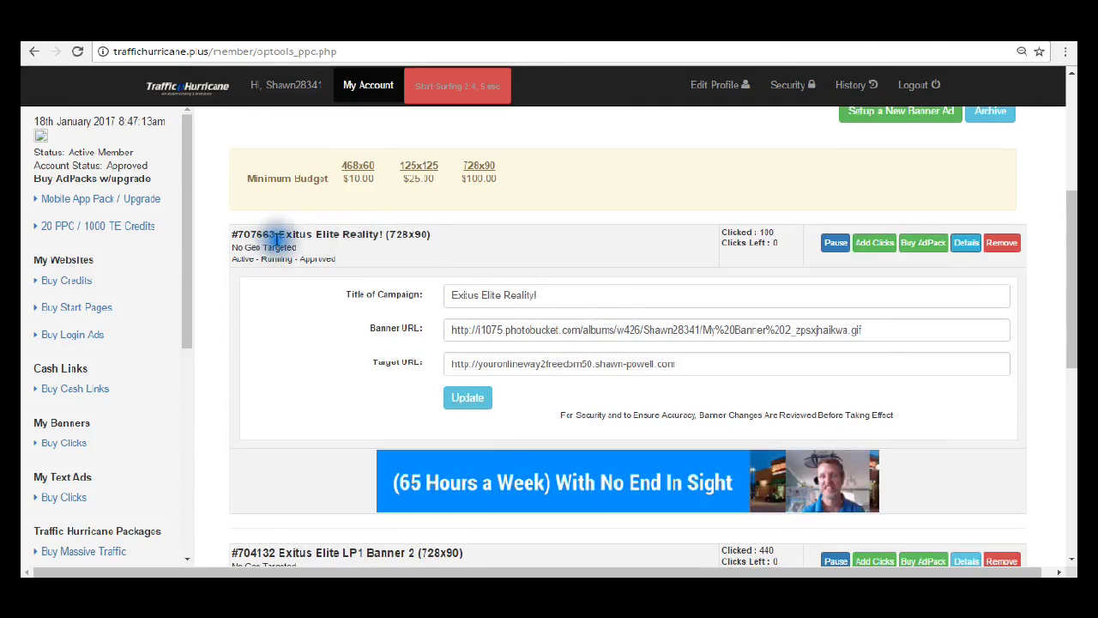
scroll(427, 305, down, 3)
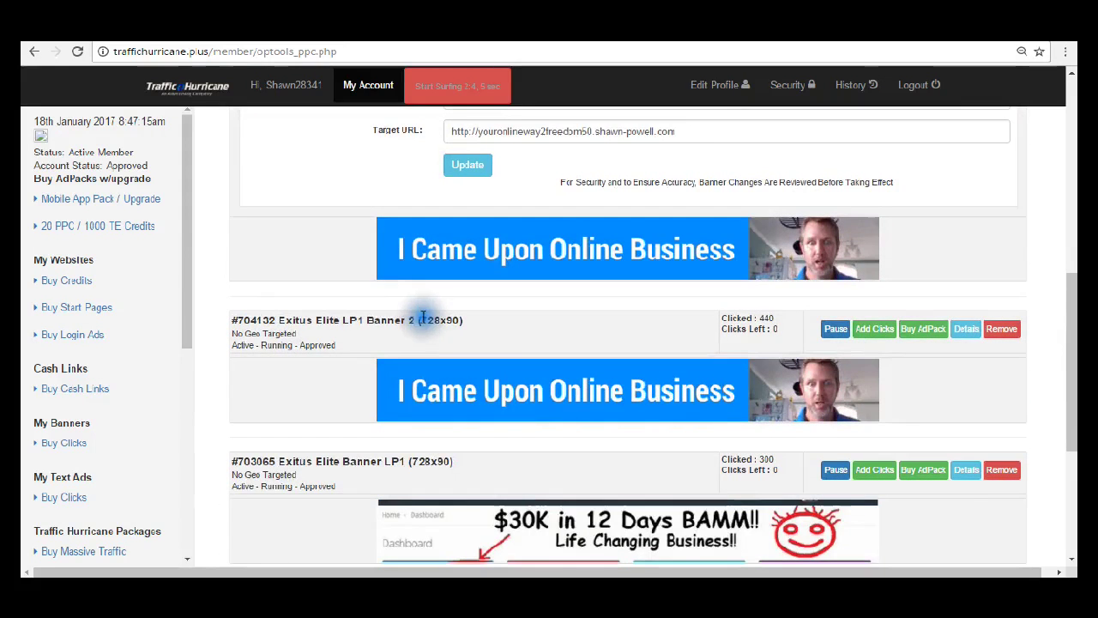
scroll(426, 304, up, 3)
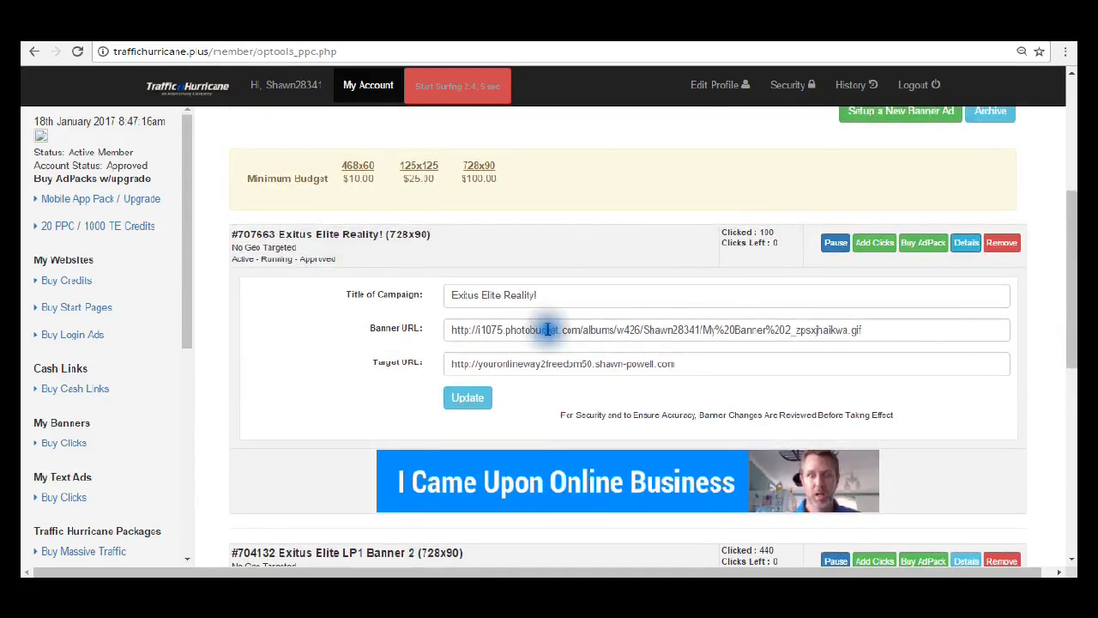
drag(451, 330, 459, 330)
click(463, 330)
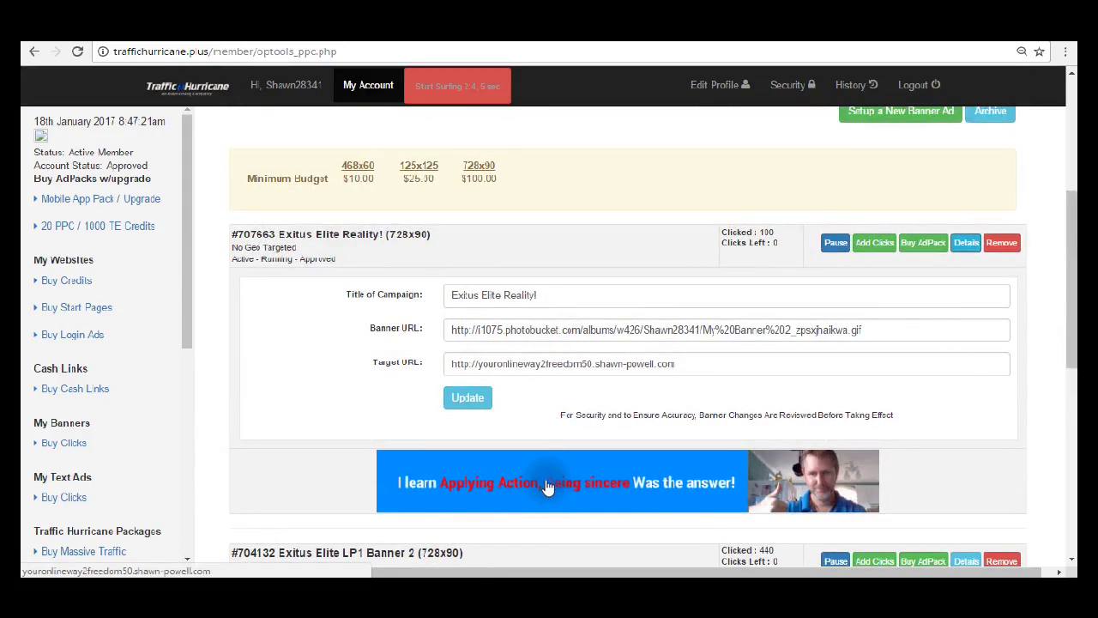
- Open the Your Online Way to Freedom landing page and review its video, program buttons and Traffic Hurricane income example
click(652, 495)
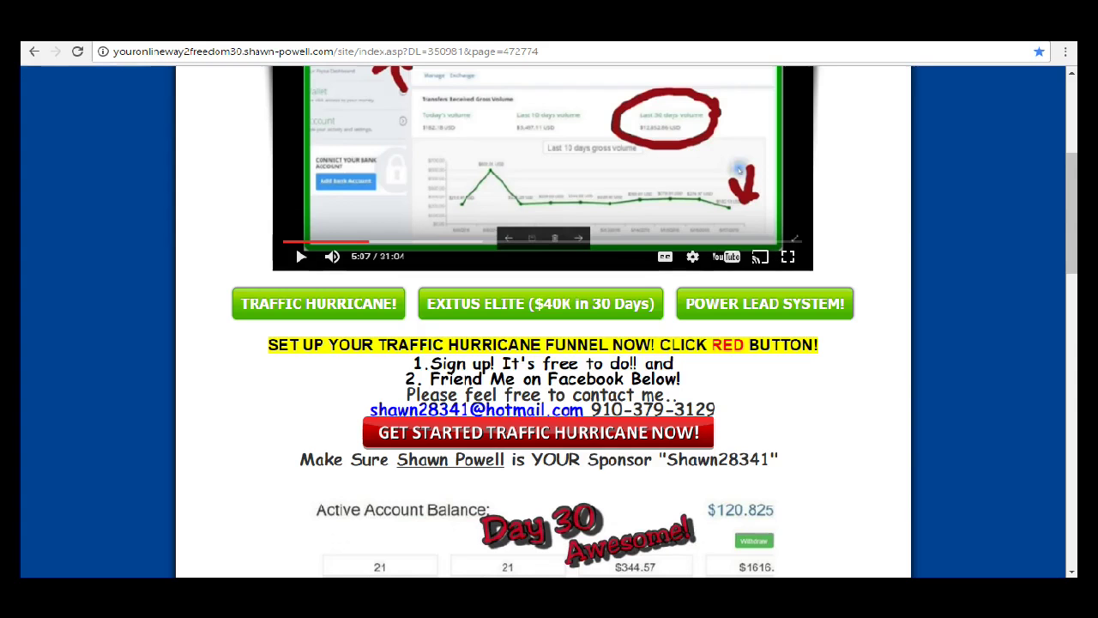
scroll(472, 463, down, 1)
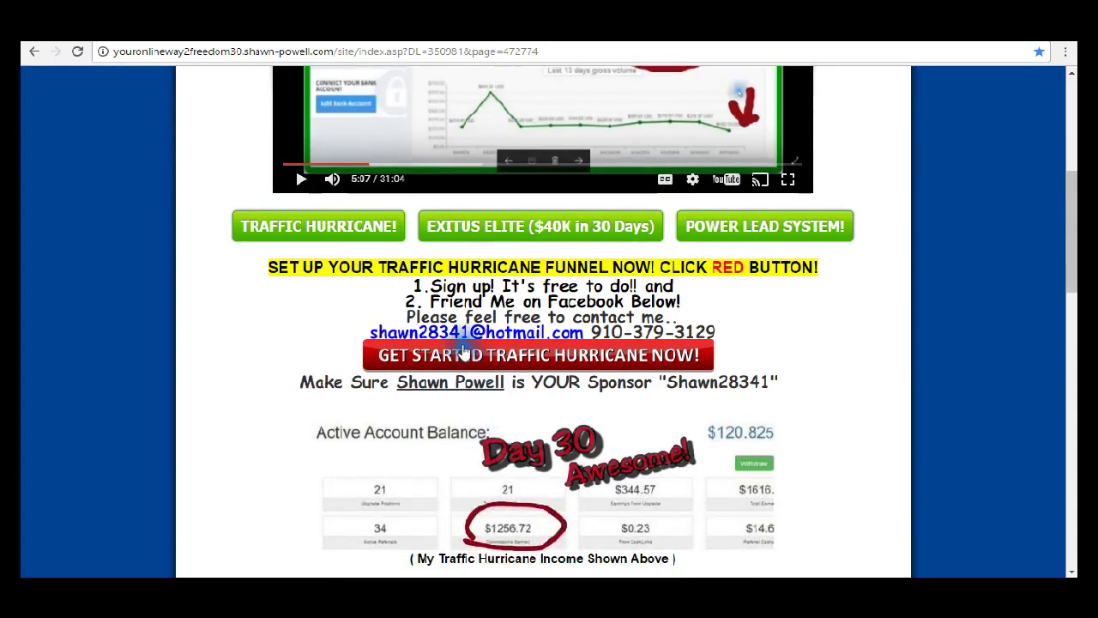
scroll(455, 395, up, 2)
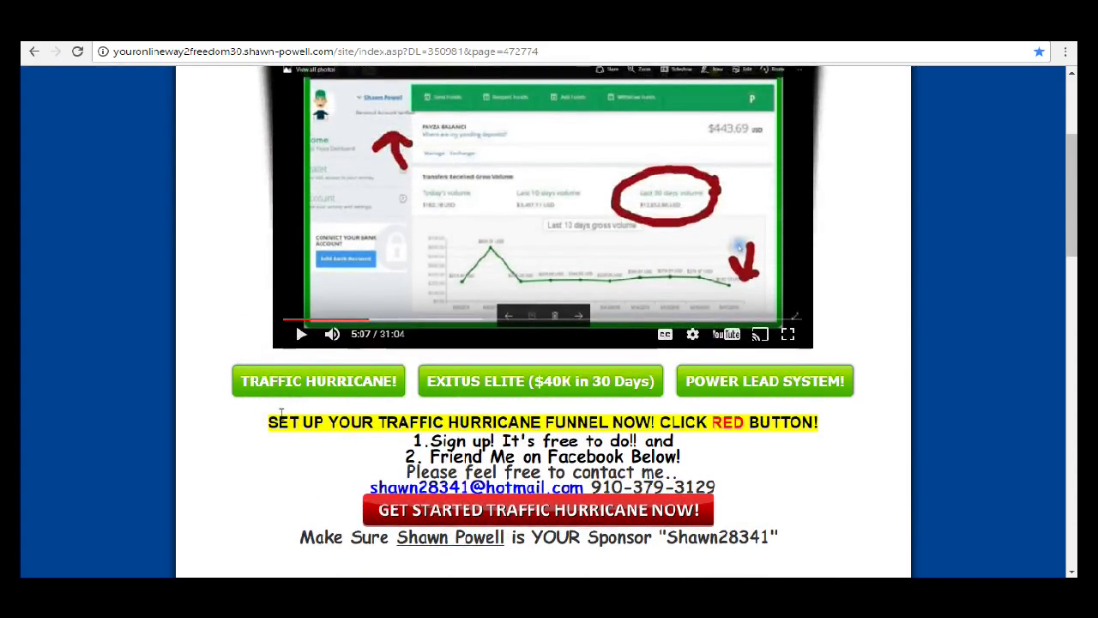
scroll(280, 412, up, 3)
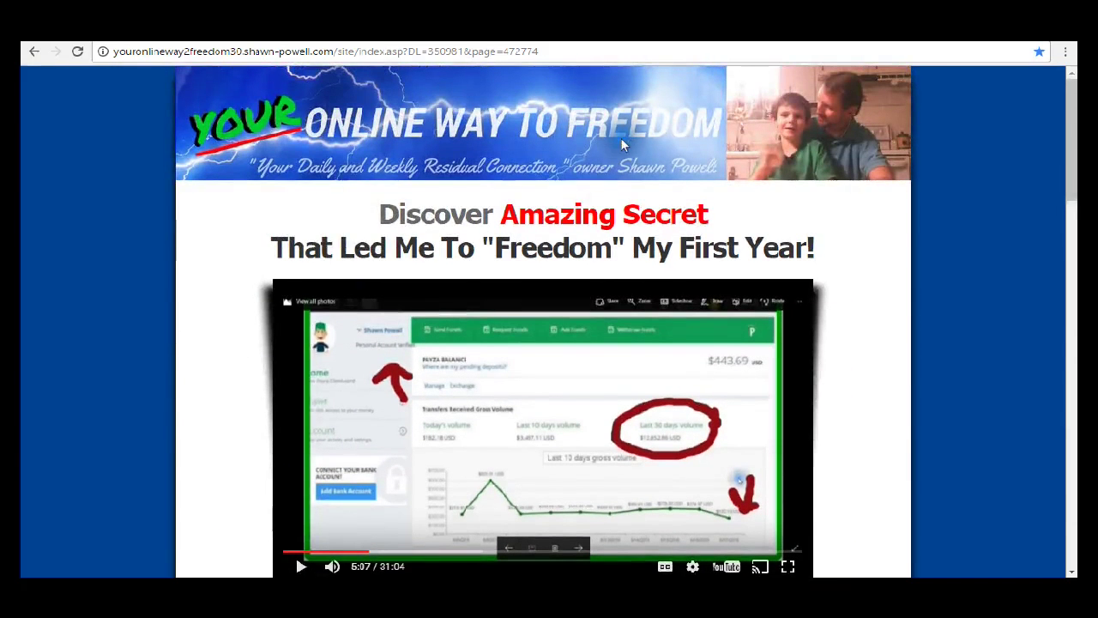
scroll(319, 240, down, 4)
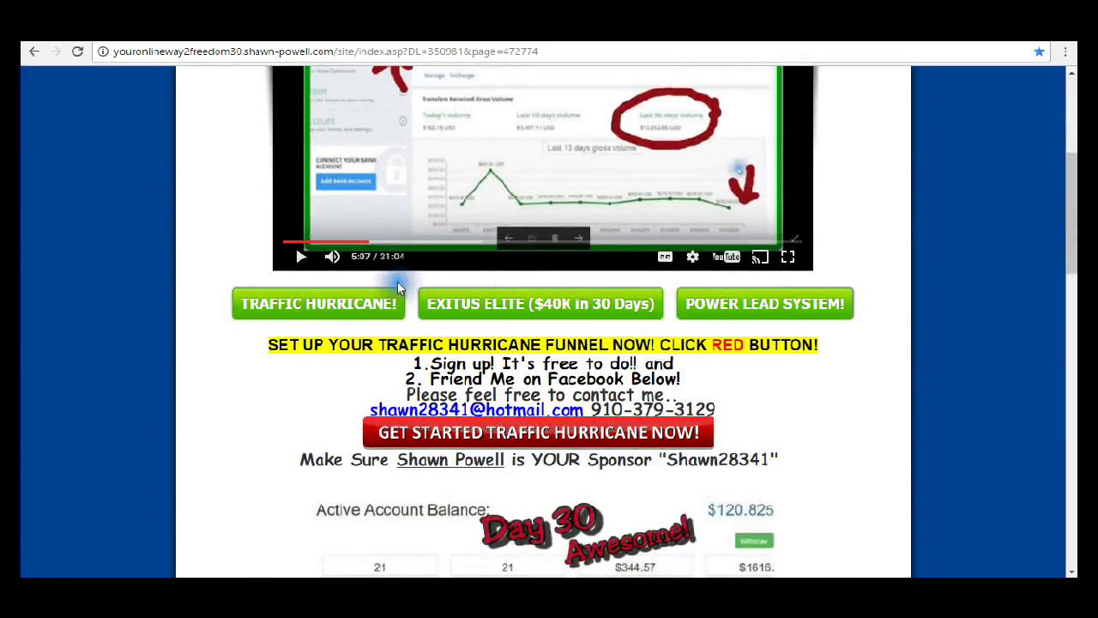
- Review the Traffic Hurricane funnel page with its presentation video and the Enroll Now and Continue options
scroll(267, 294, up, 4)
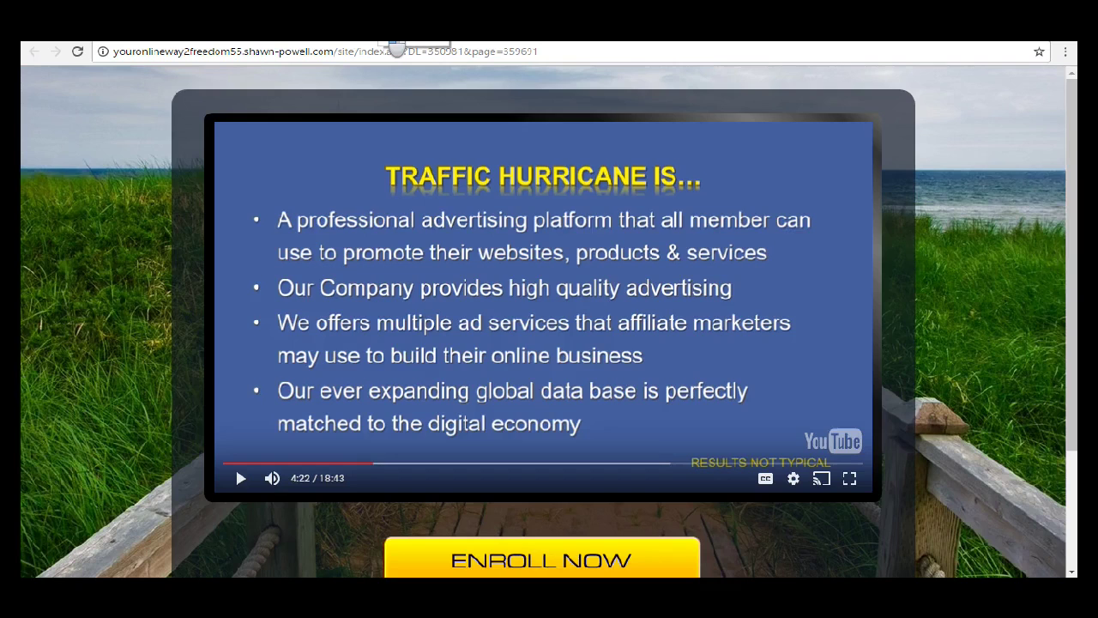
scroll(300, 183, down, 2)
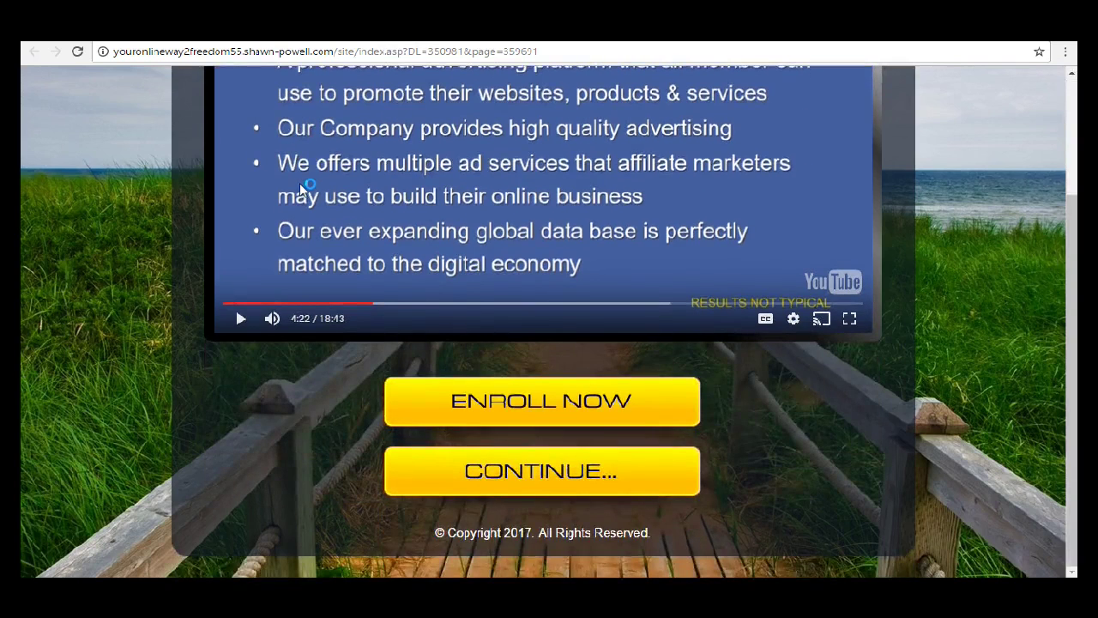
scroll(300, 183, up, 2)
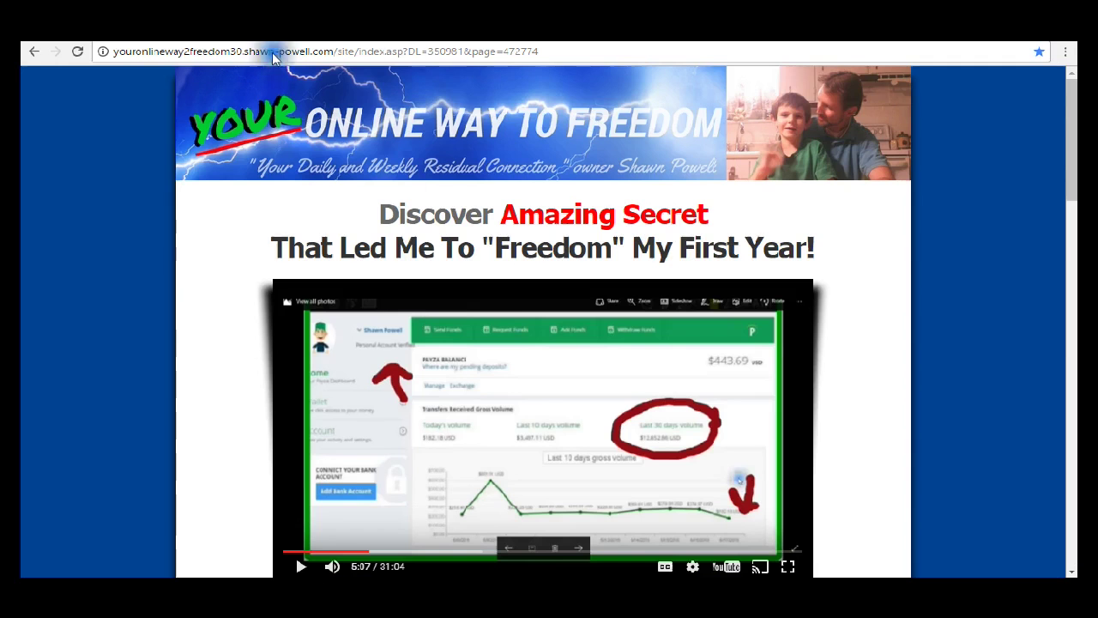
- Go back over the landing page's Traffic Hurricane sign-up links, sponsor instructions and contact details
scroll(543, 433, down, 4)
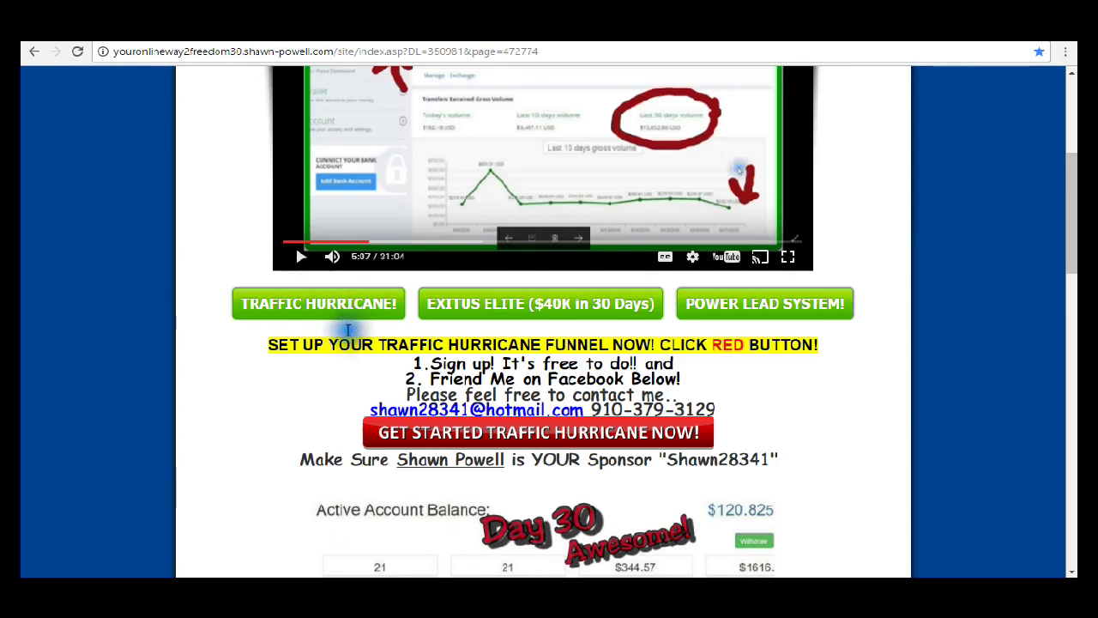
scroll(351, 332, up, 3)
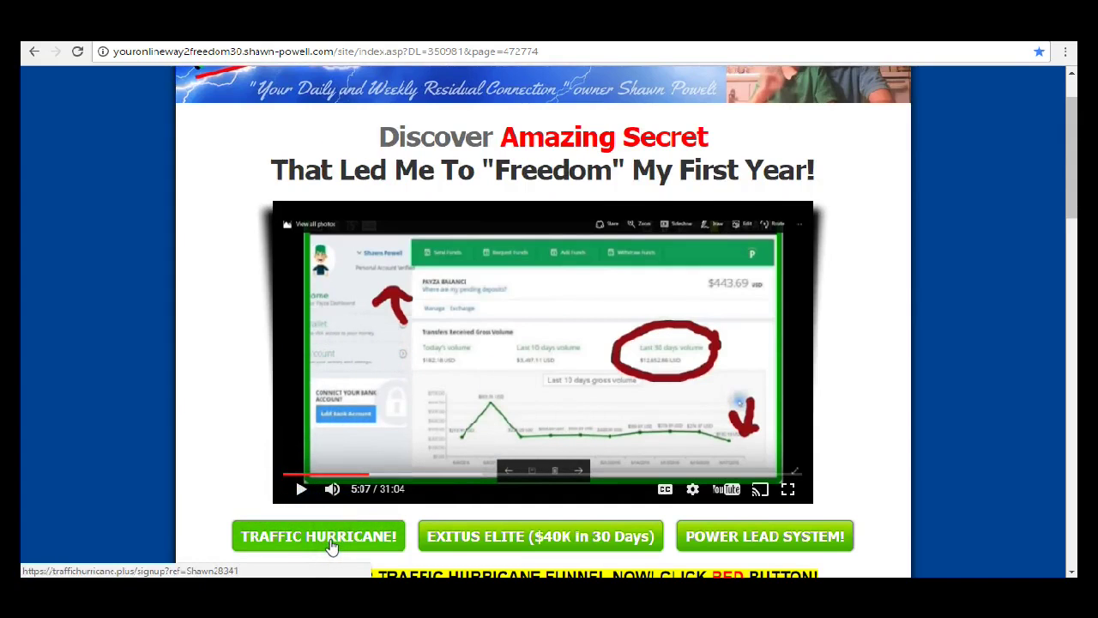
scroll(302, 506, down, 2)
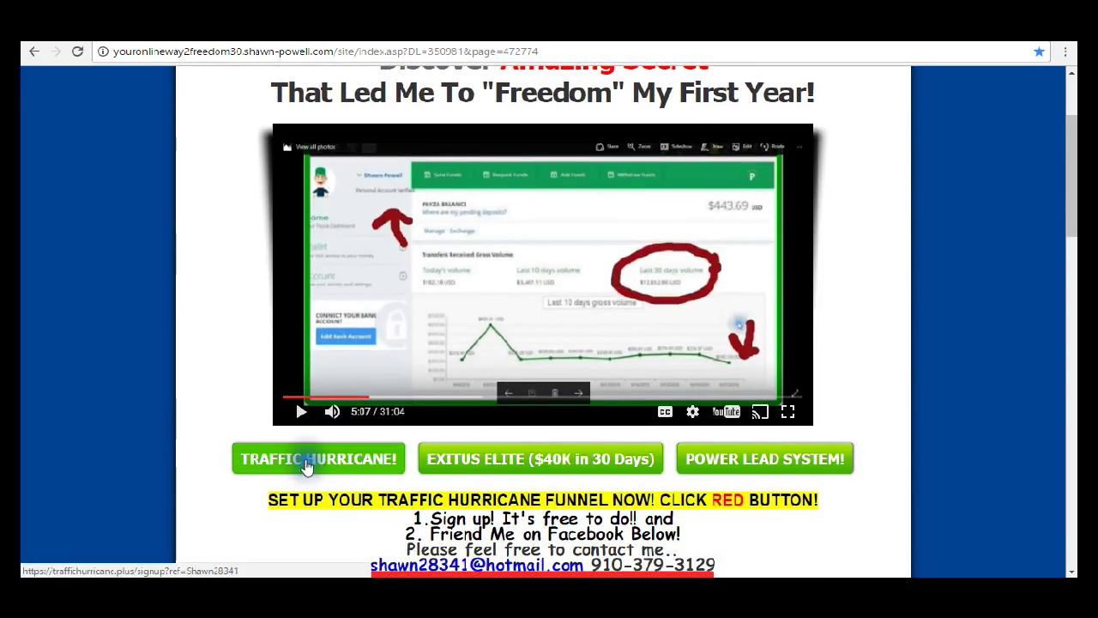
scroll(307, 463, down, 4)
scroll(306, 466, up, 1)
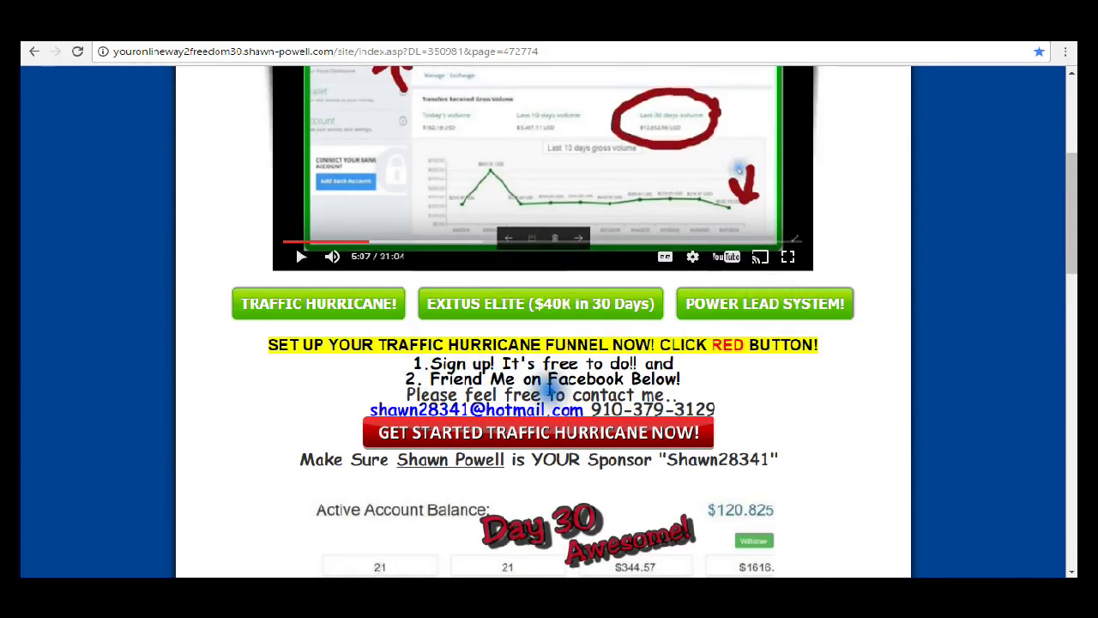
scroll(782, 436, up, 2)
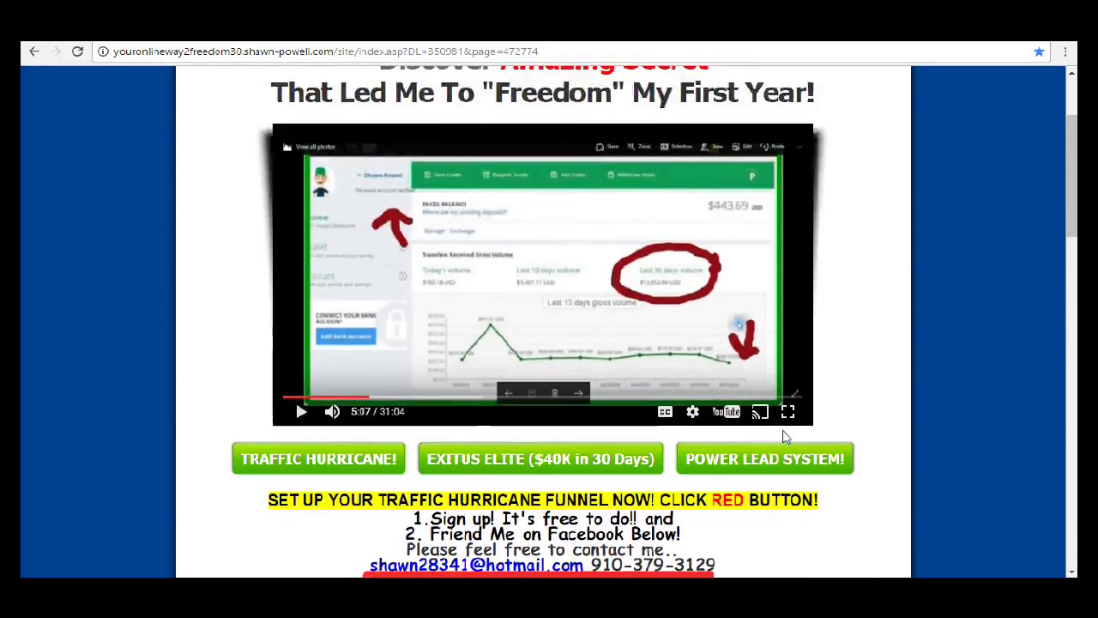
- Review the landing page's header, income video and program buttons once more
scroll(782, 436, up, 2)
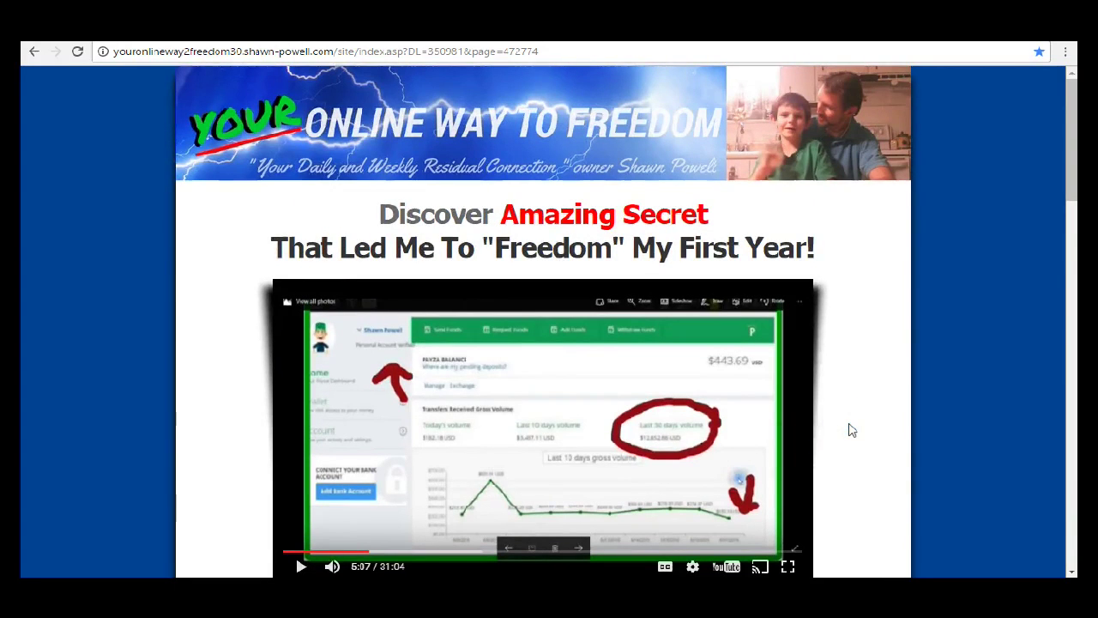
scroll(851, 429, down, 2)
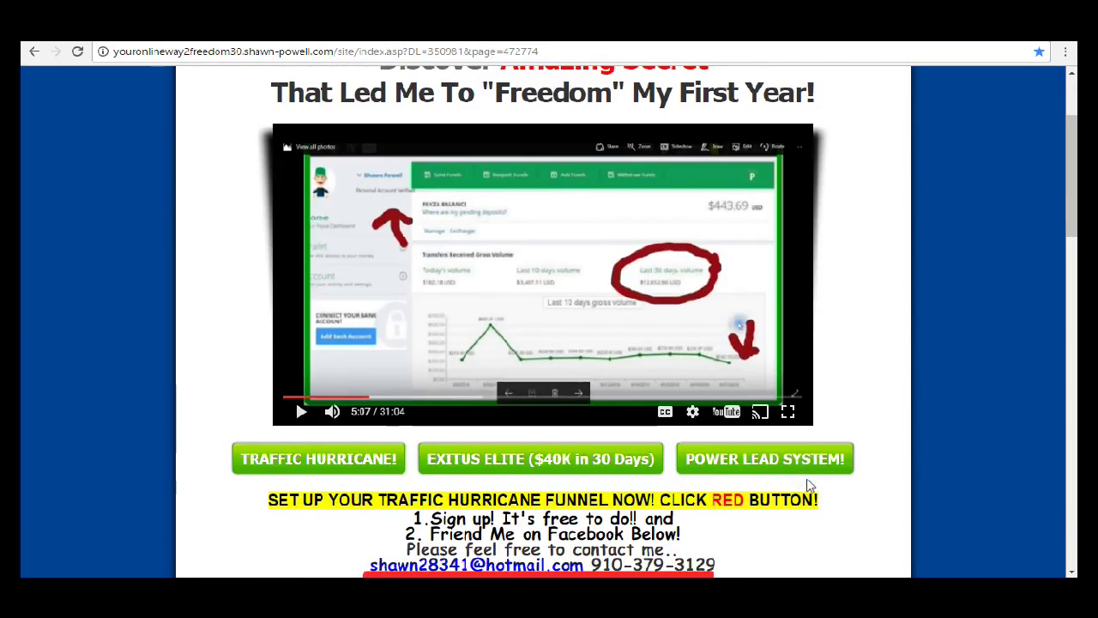
scroll(875, 407, up, 2)
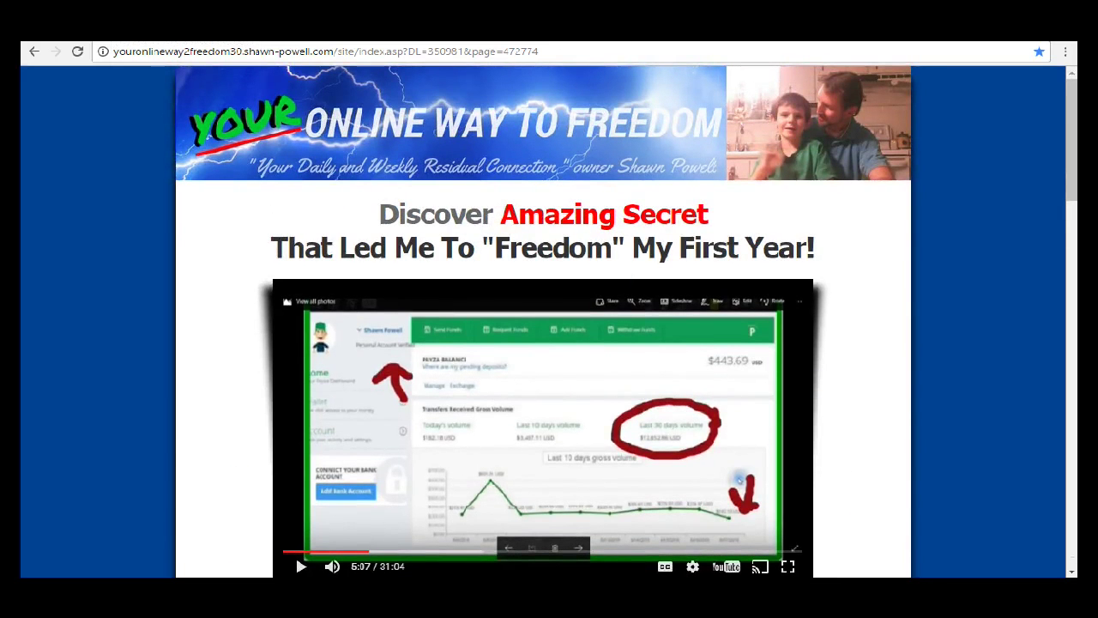
- Review the funnel page's video and Enroll Now and Continue options, and revisit the landing page's Traffic Hurricane sign-up section
key(ctrl+Tab)
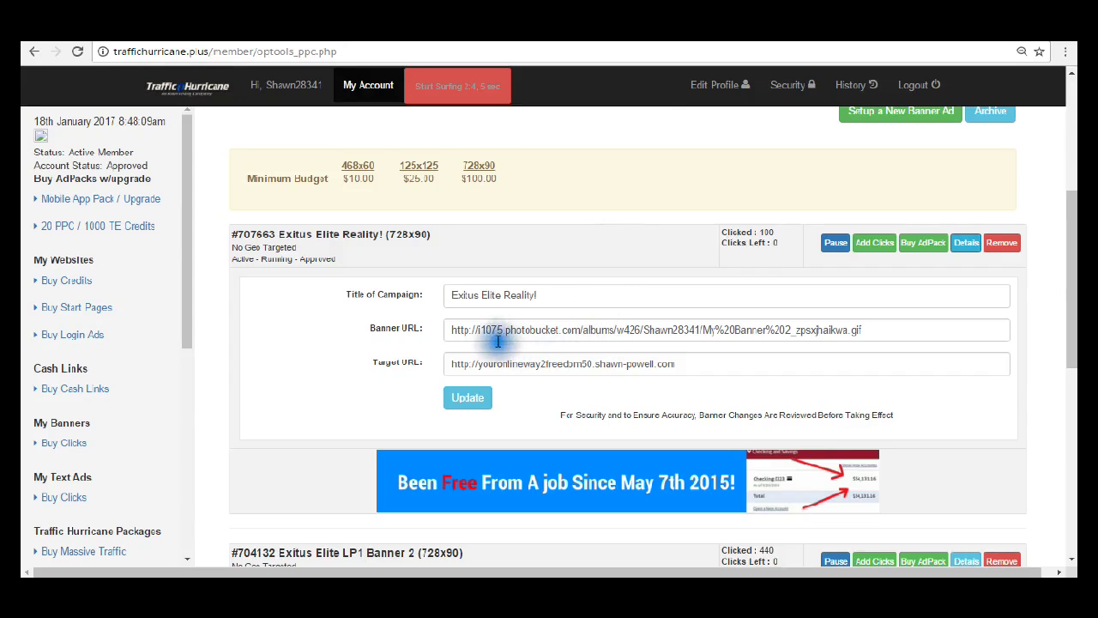
key(ctrl+shift+Tab)
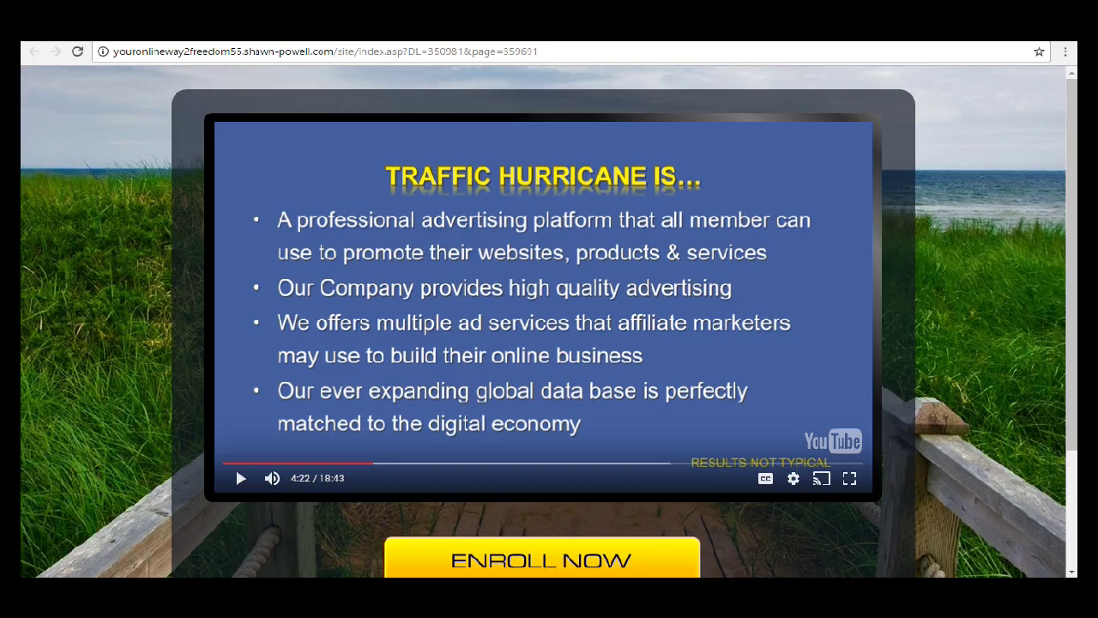
scroll(469, 387, down, 2)
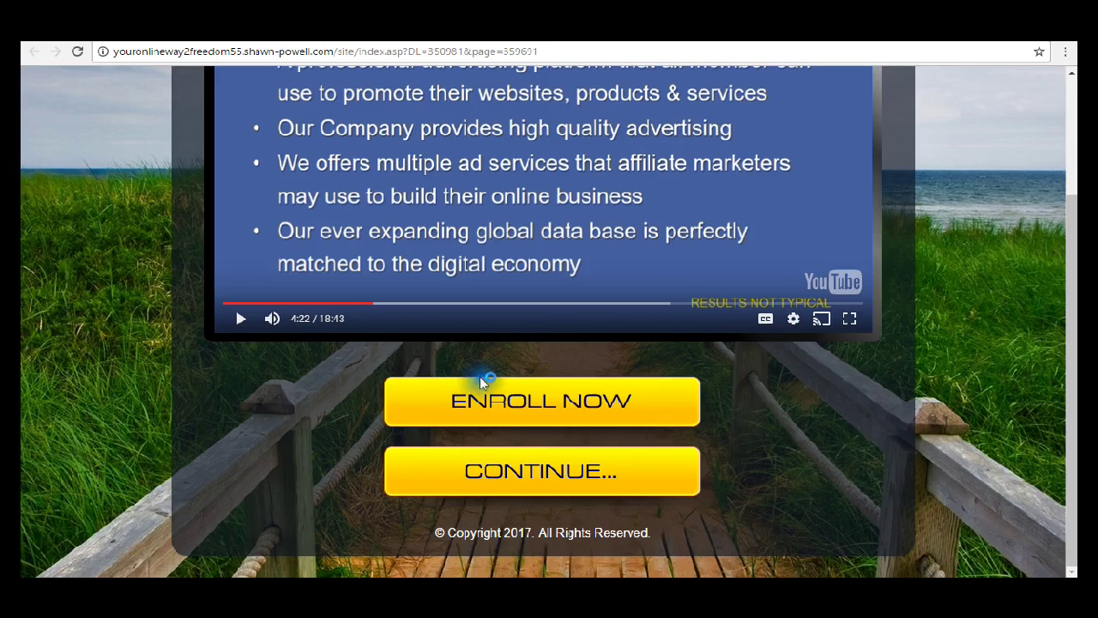
scroll(625, 387, up, 2)
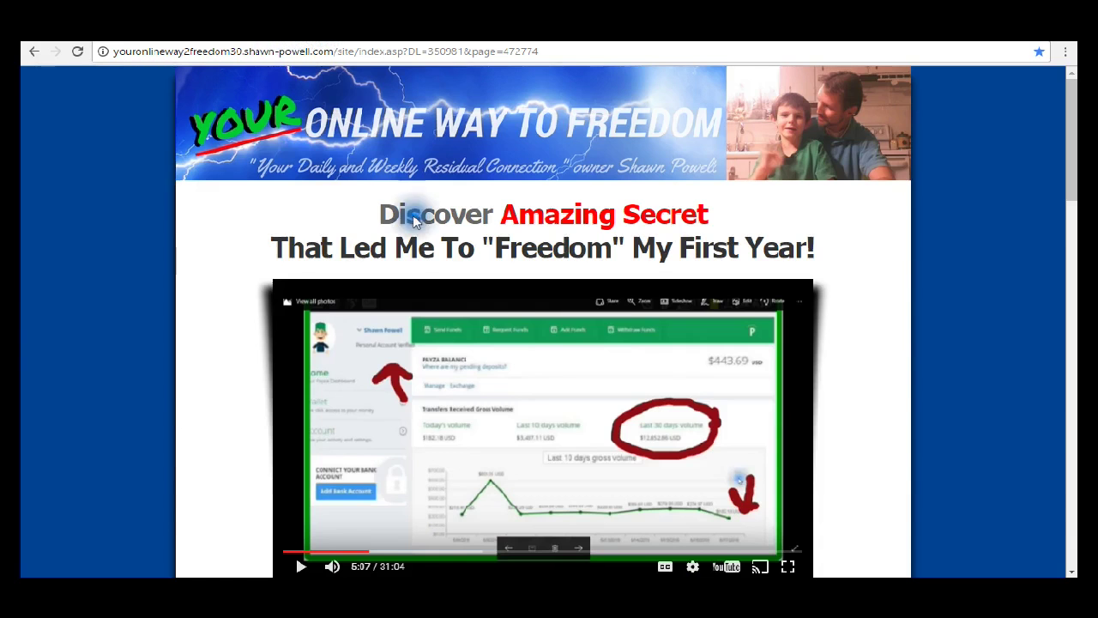
scroll(514, 359, down, 3)
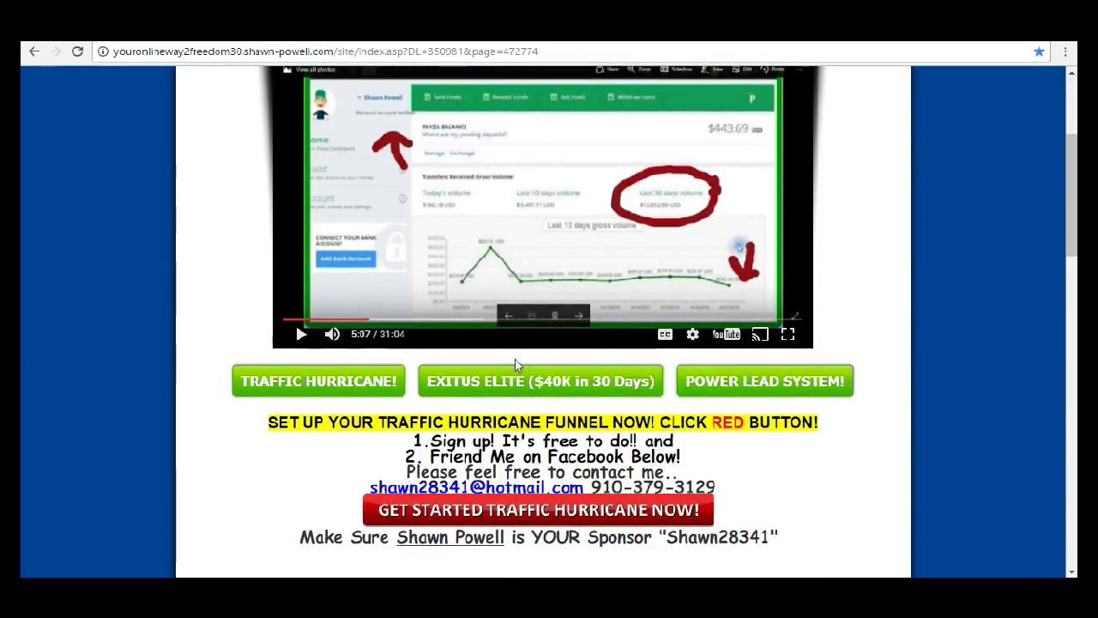
scroll(813, 417, up, 1)
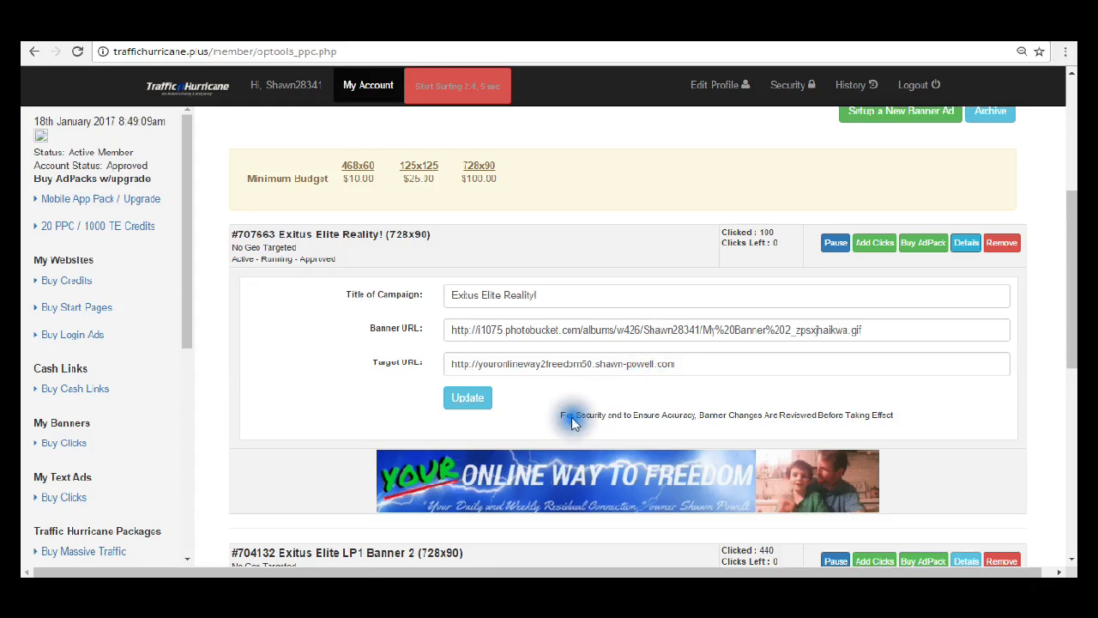
- Examine the target URL of the Exitus Elite Reality! banner campaign and collapse its details
scroll(607, 482, down, 1)
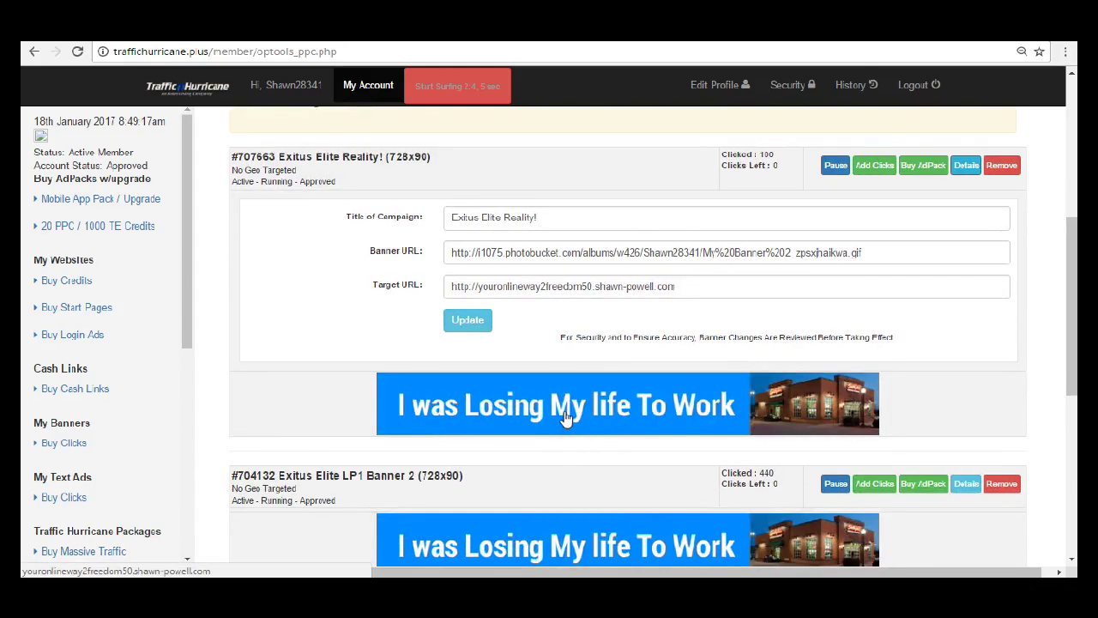
click(686, 289)
click(686, 289)
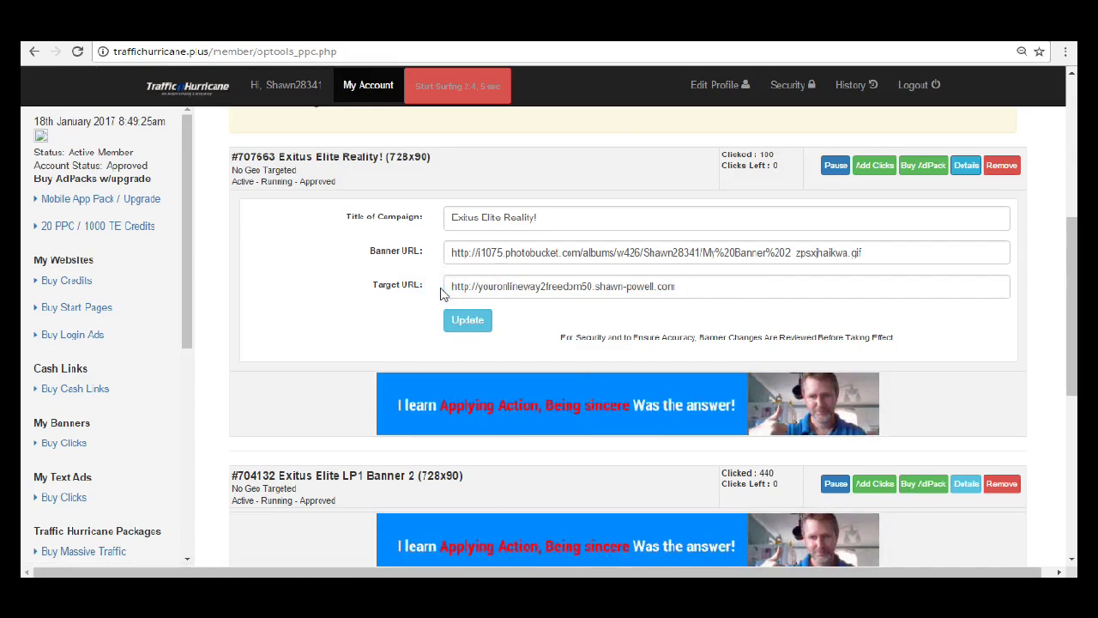
click(966, 166)
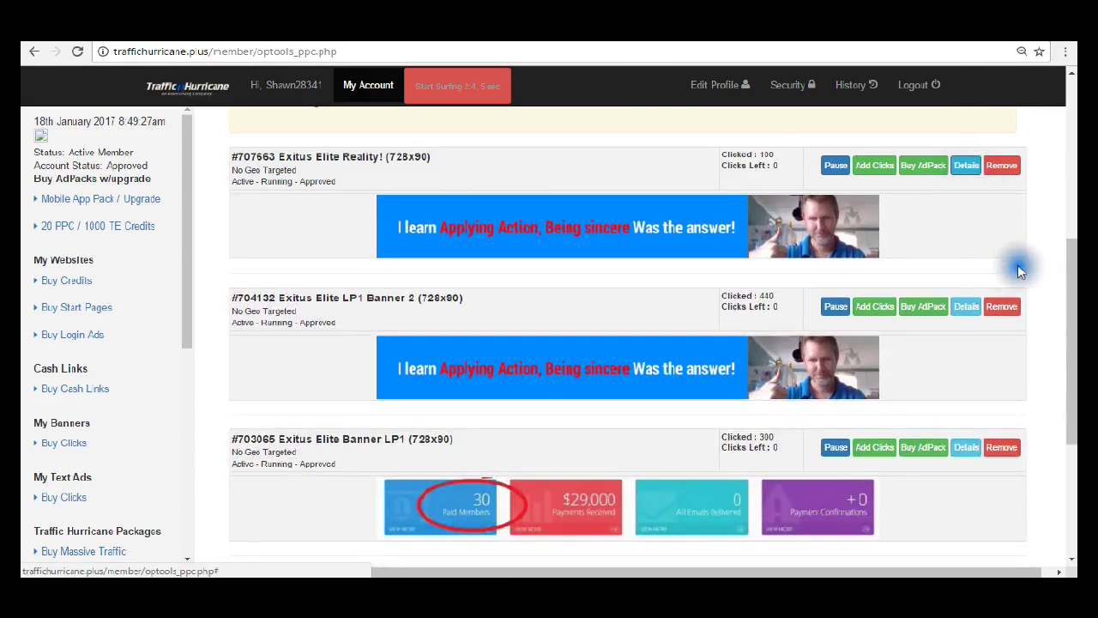
click(1052, 288)
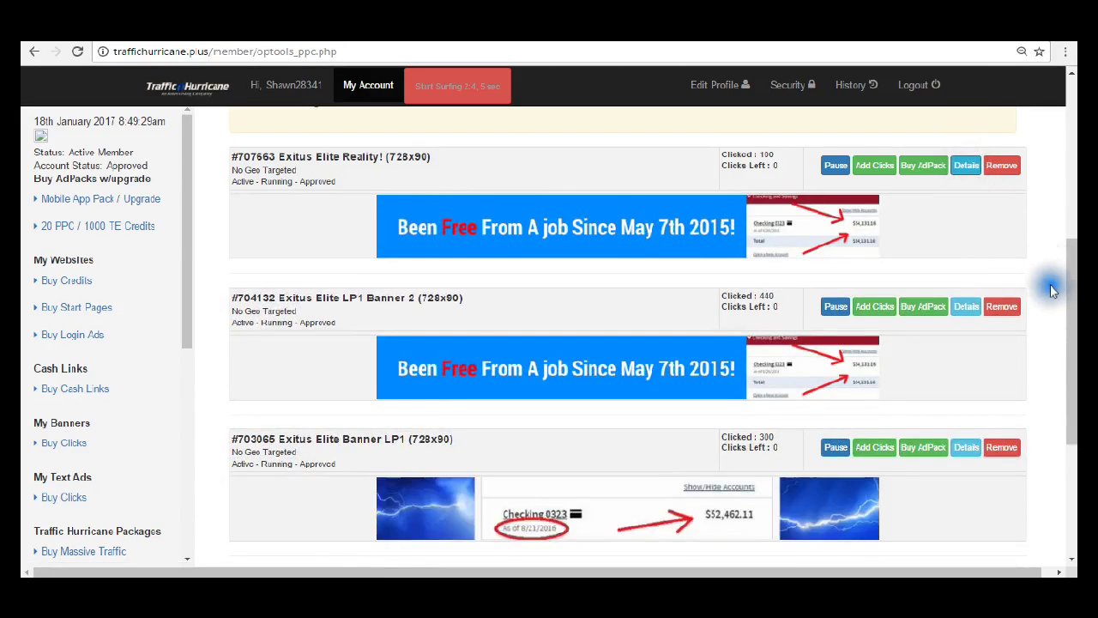
click(920, 165)
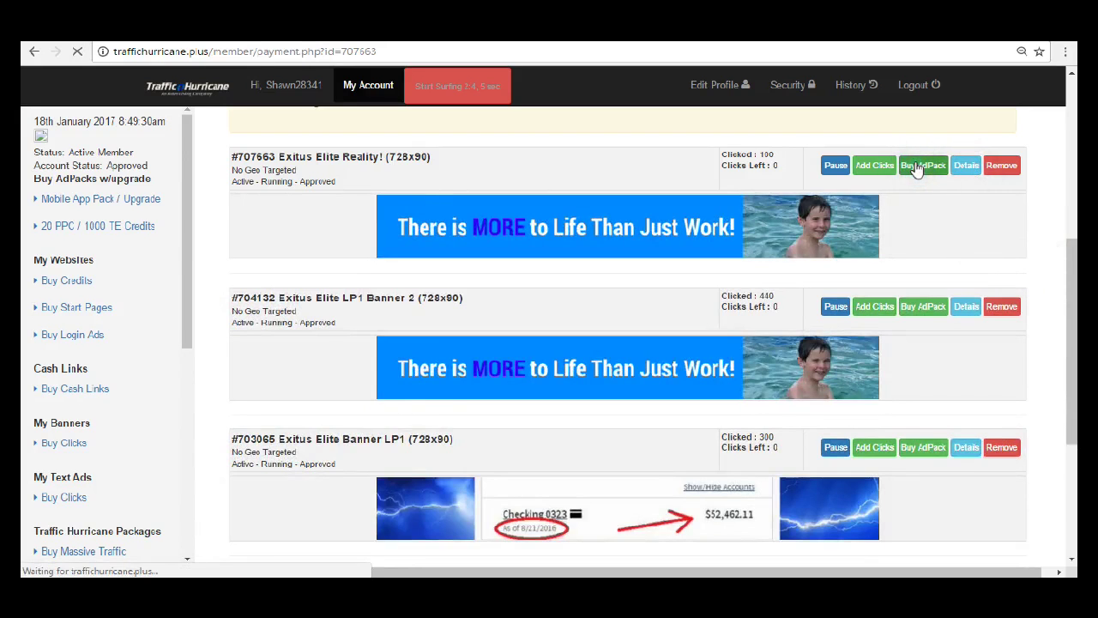
click(901, 195)
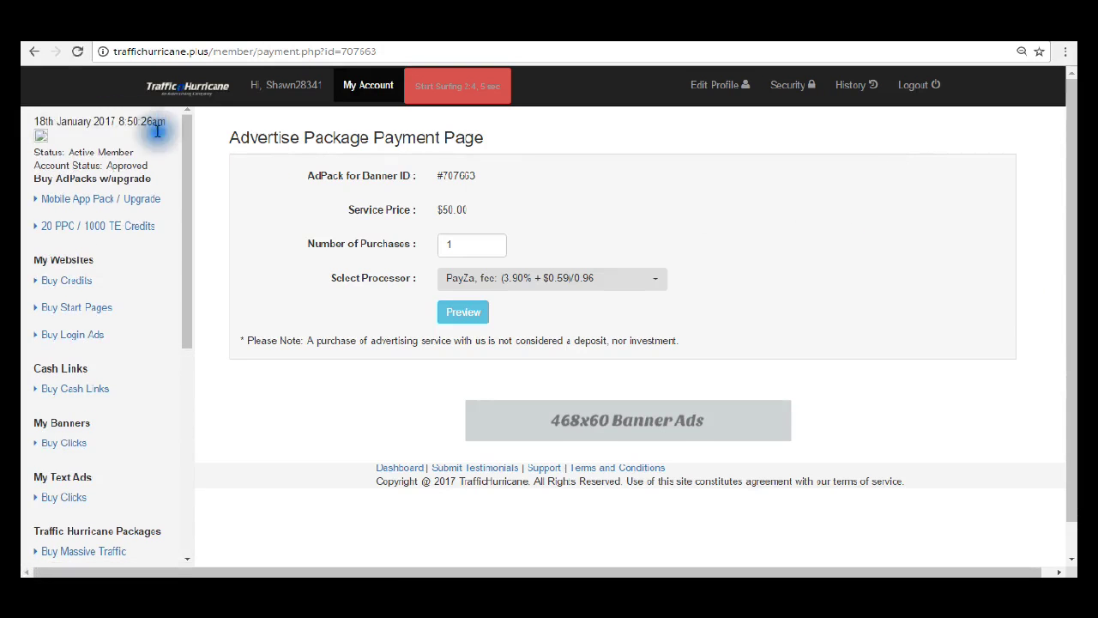
click(33, 51)
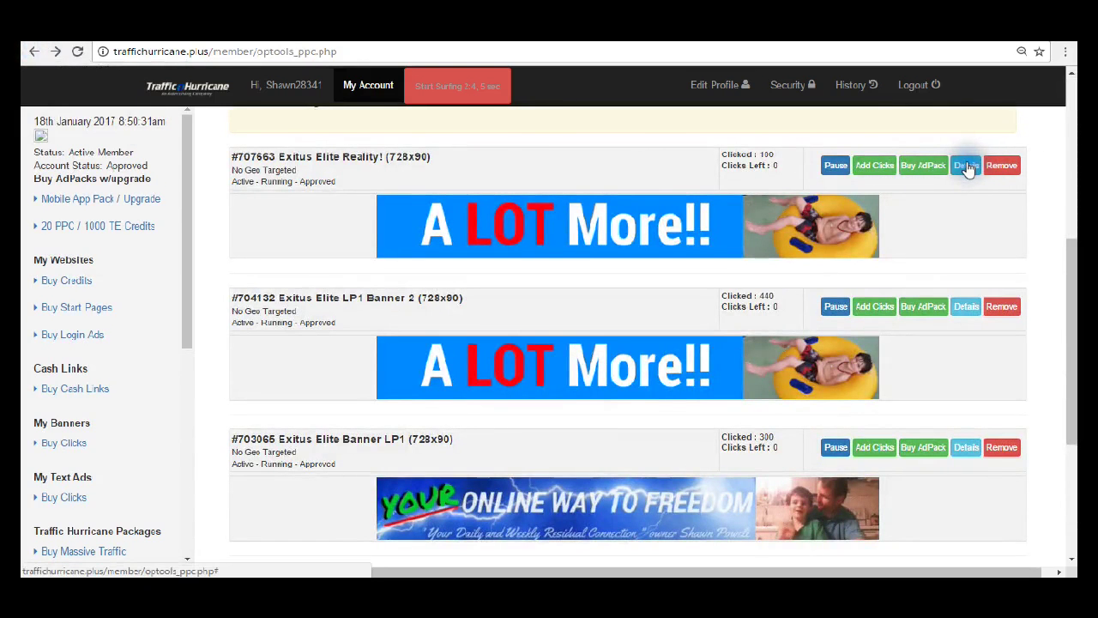
click(964, 167)
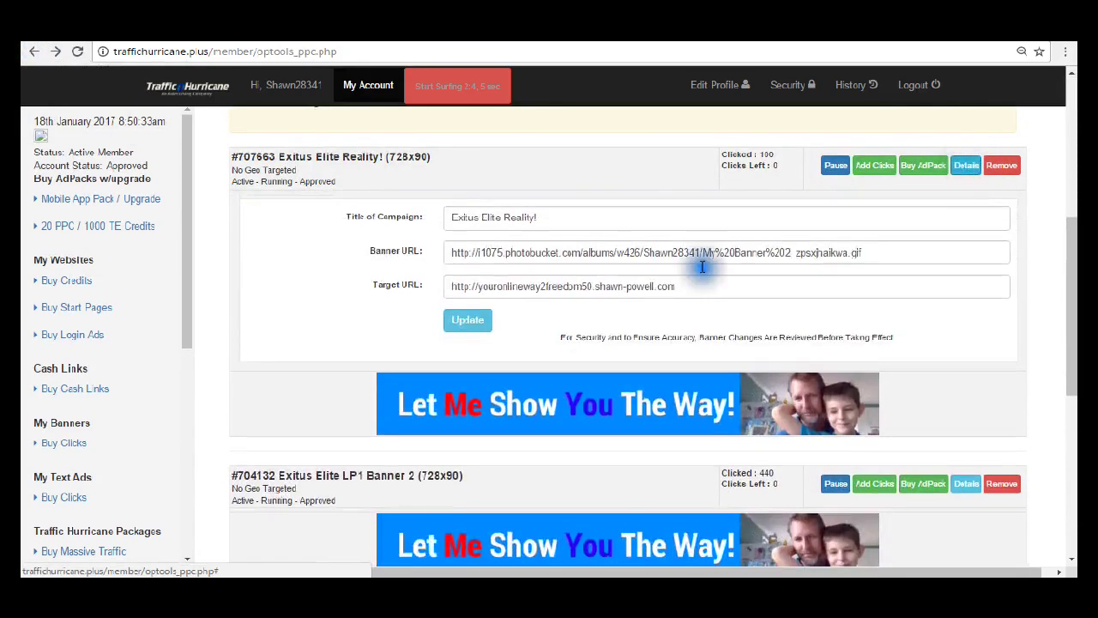
click(965, 165)
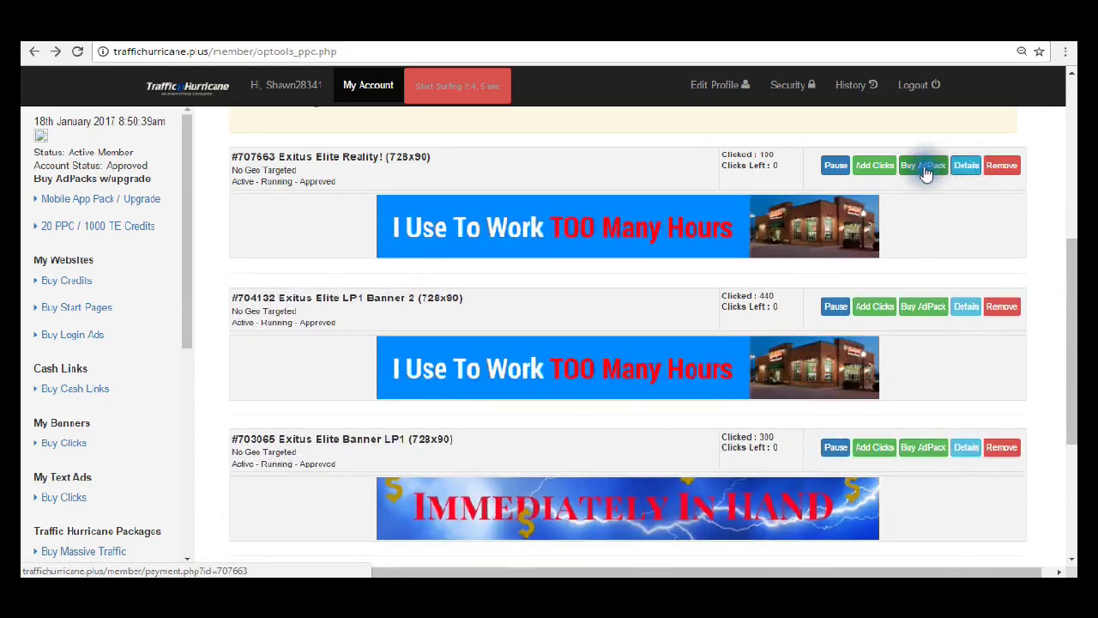
- Start buying one AdPack for the Exitus Elite Reality! banner, paid from the account balance, and preview the payment
click(926, 166)
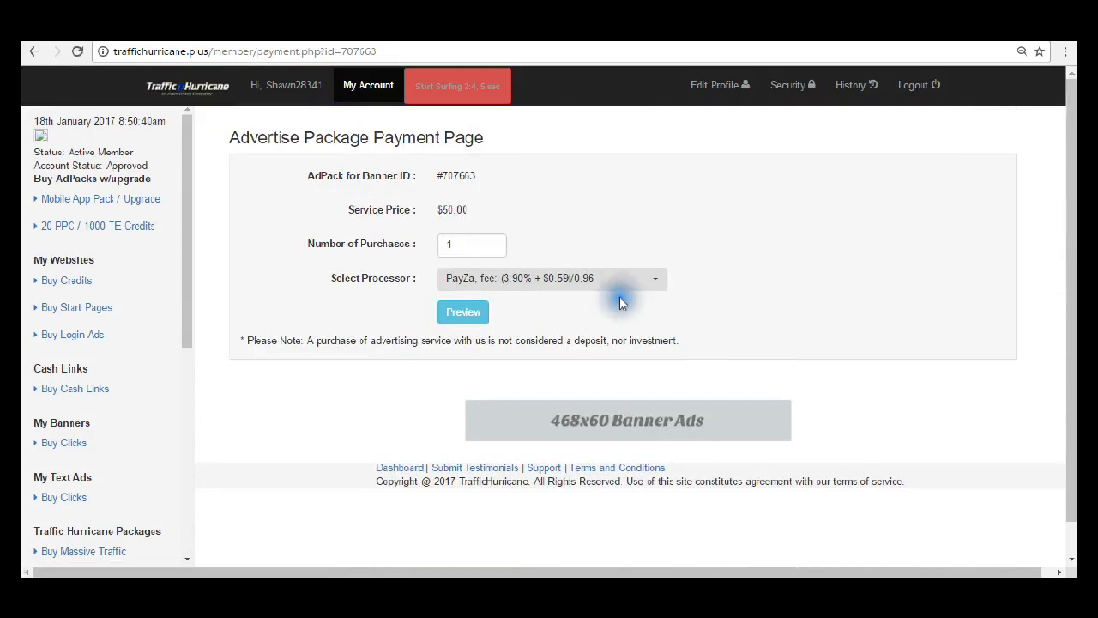
click(654, 283)
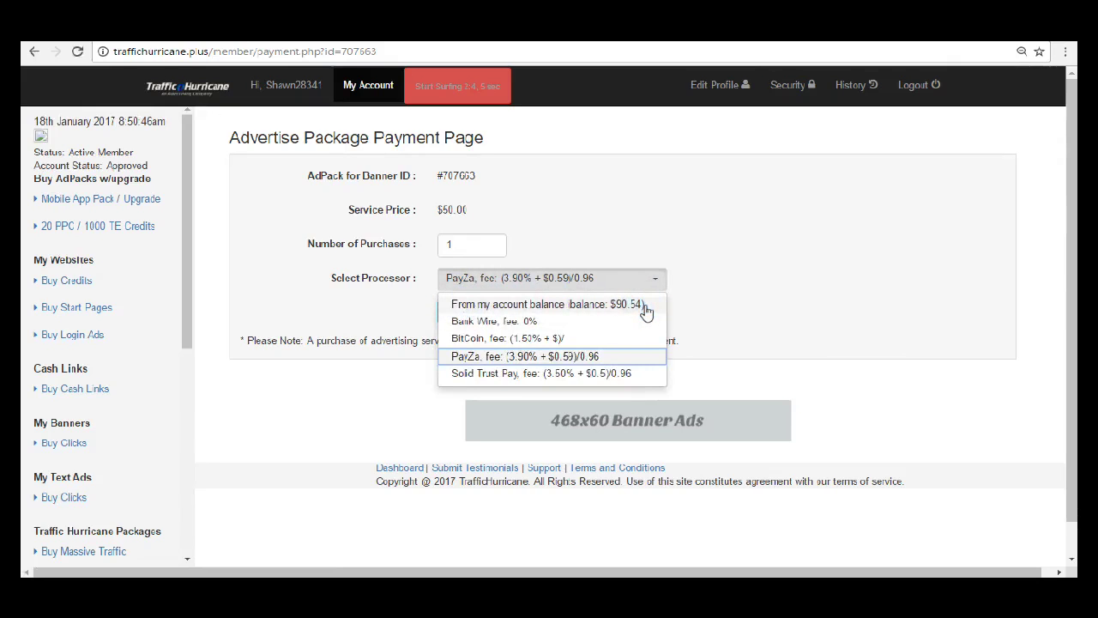
click(581, 306)
click(464, 312)
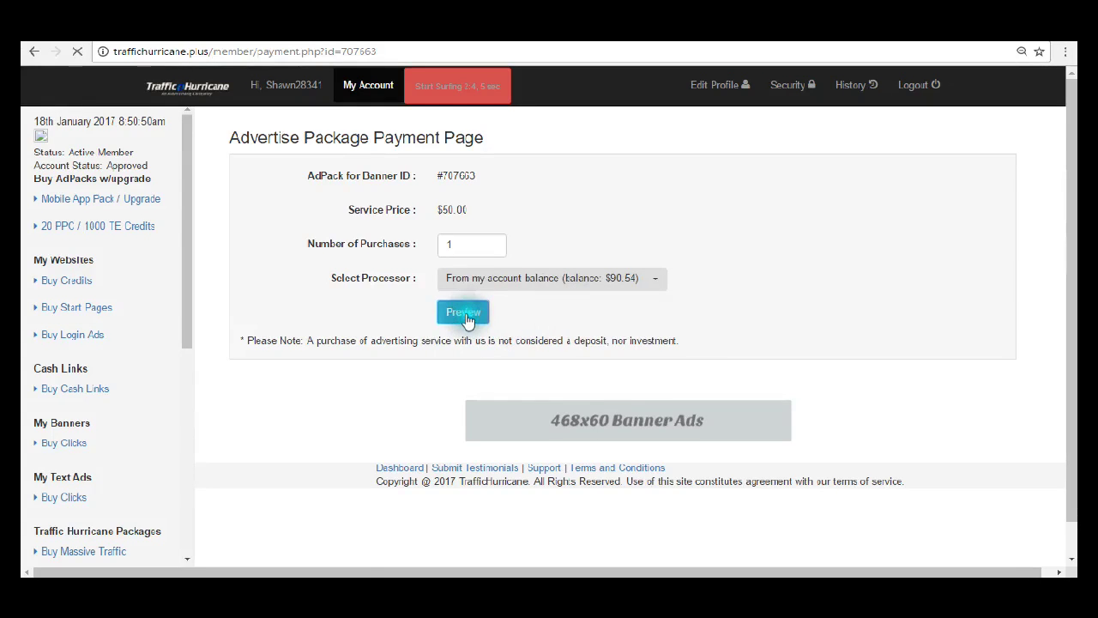
- Pay the $50.00 Ad Service total from the account balance and confirm the purchase
click(579, 386)
scroll(579, 386, down, 2)
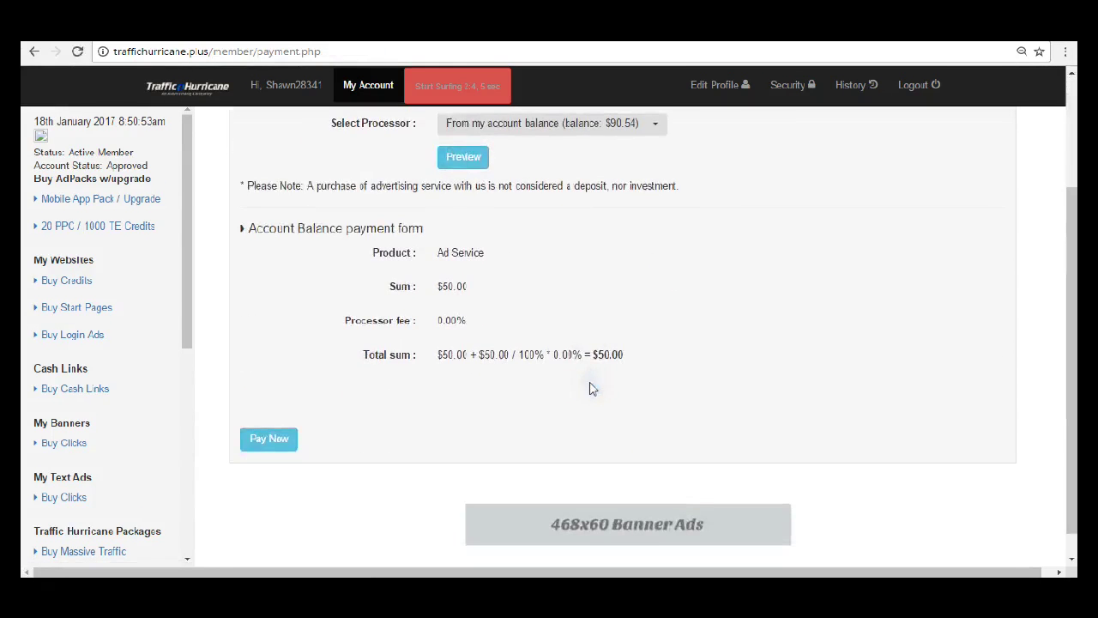
click(281, 440)
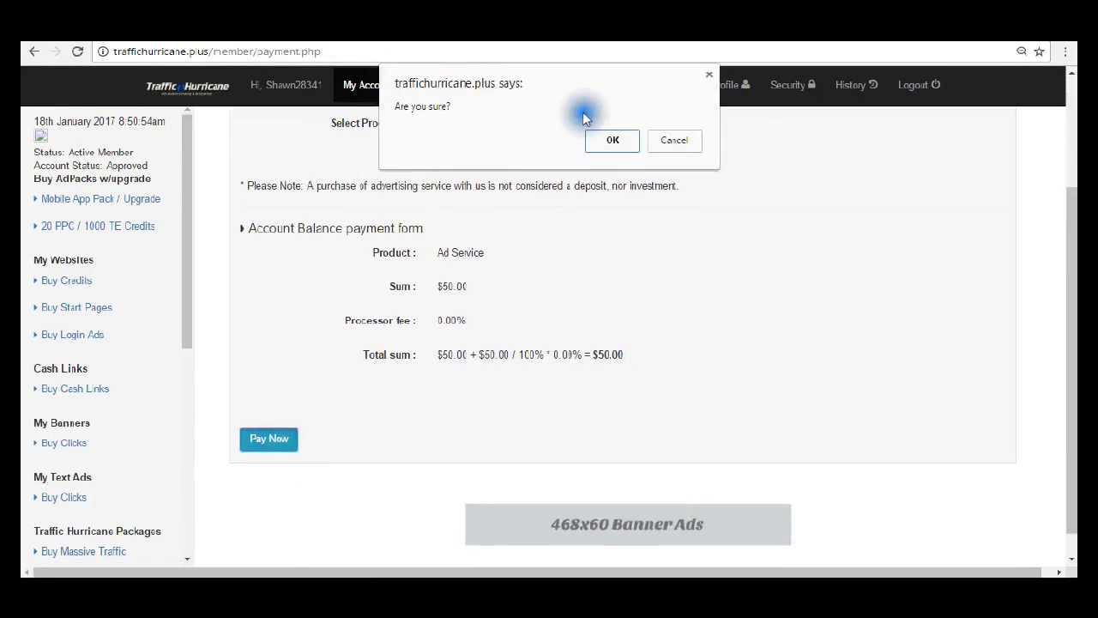
click(610, 140)
- Open the account overview and examine the upgrade positions and the active account balance
click(361, 87)
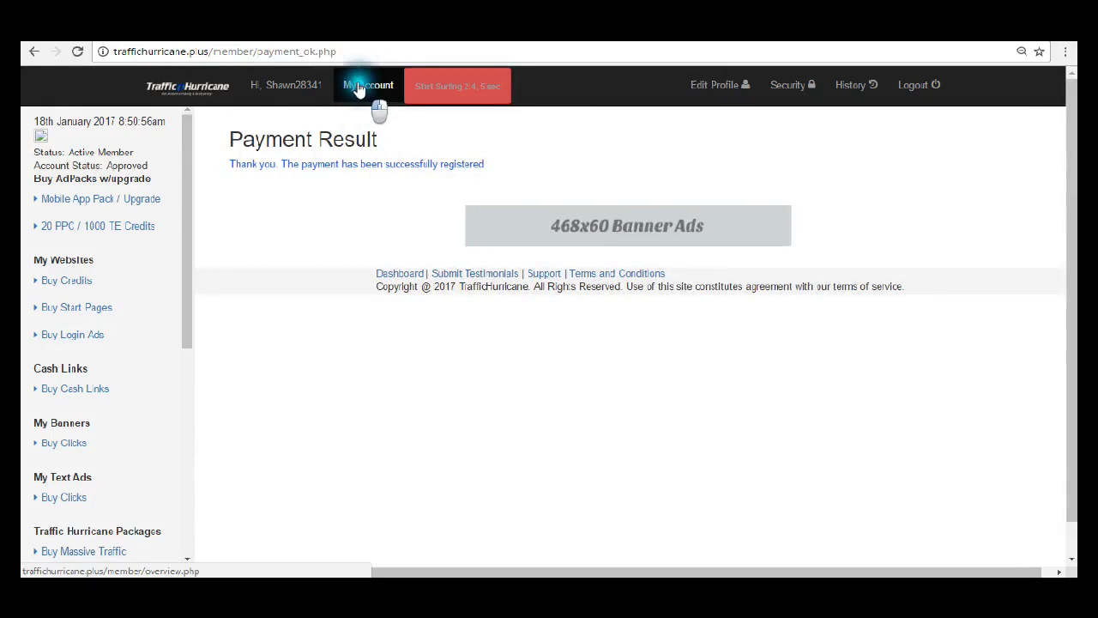
scroll(548, 373, down, 4)
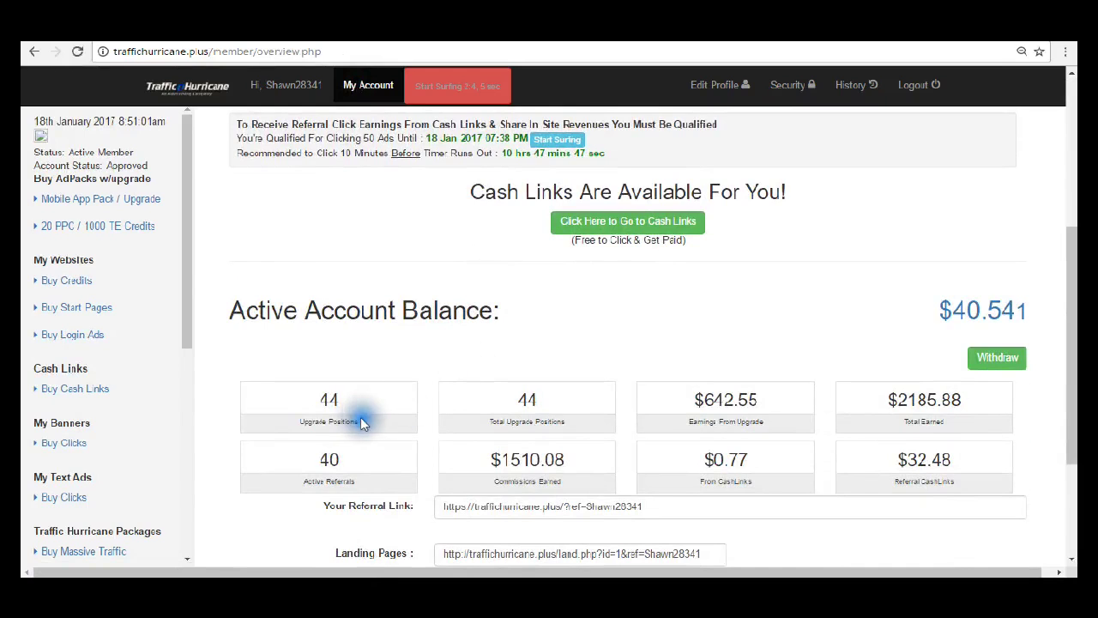
double_click(351, 405)
click(355, 409)
scroll(600, 333, up, 1)
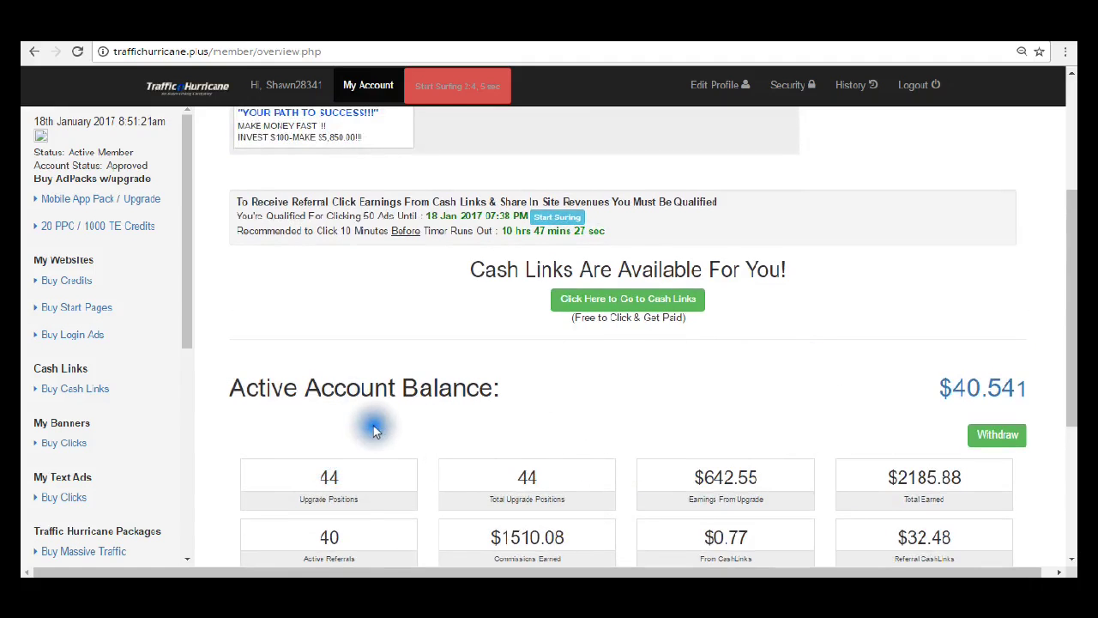
scroll(687, 458, up, 3)
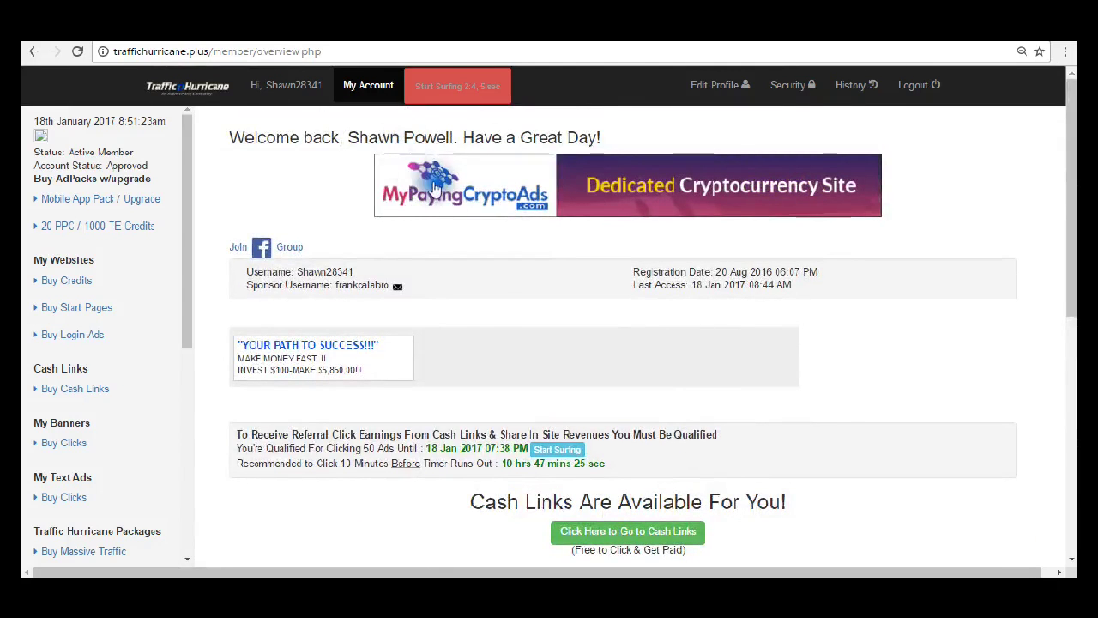
- Examine the overview's earnings, commissions and referral figures, along with the referral and landing page links
scroll(780, 410, down, 3)
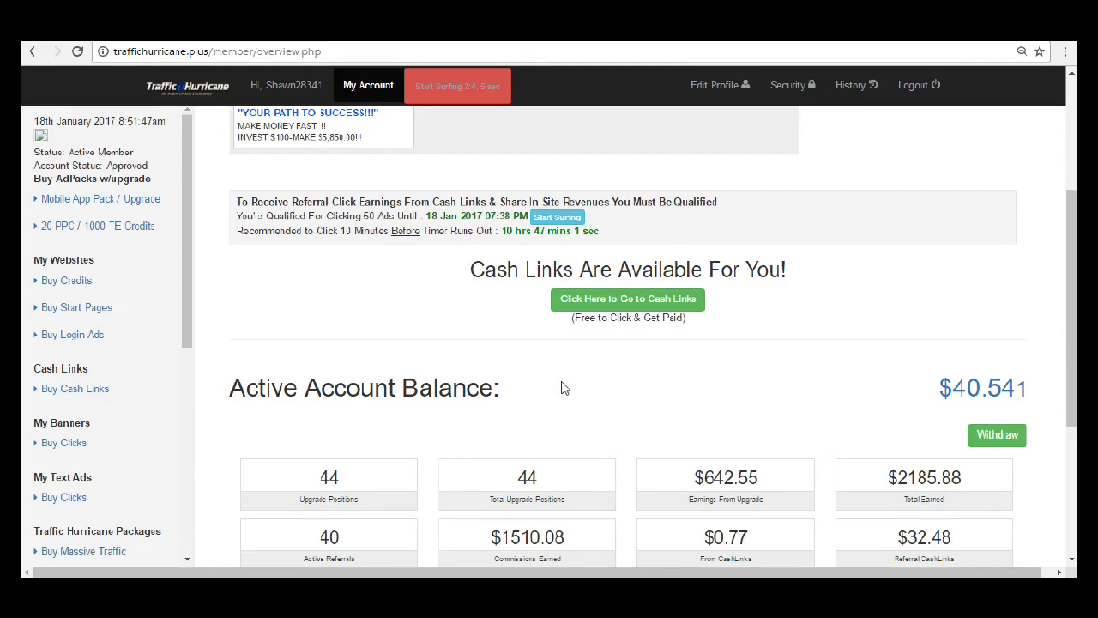
click(589, 435)
click(598, 436)
scroll(600, 444, down, 2)
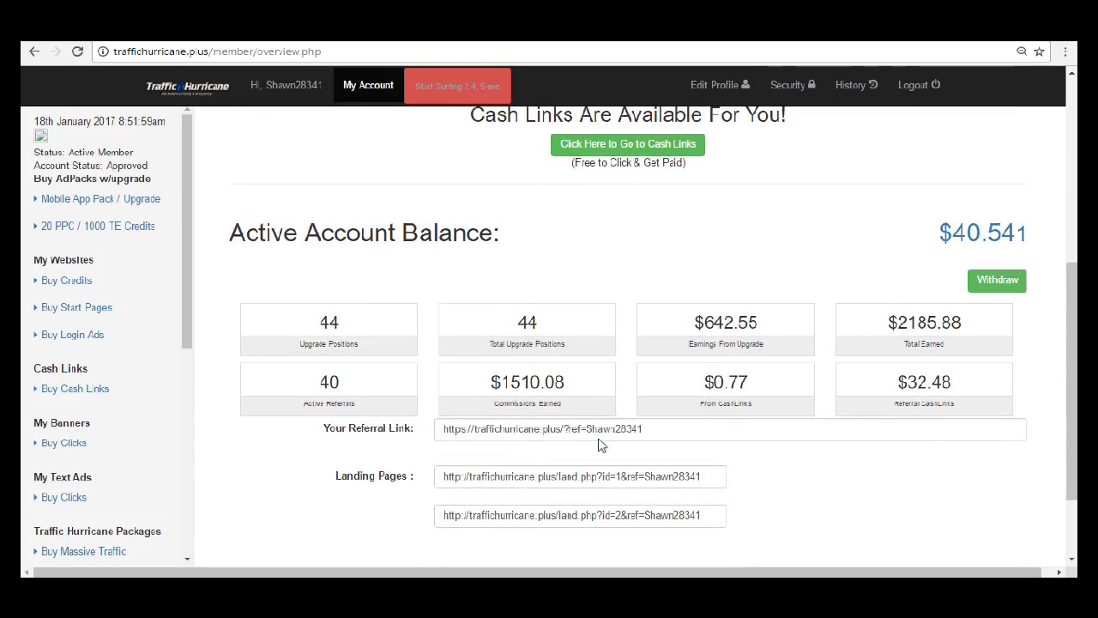
scroll(601, 444, up, 1)
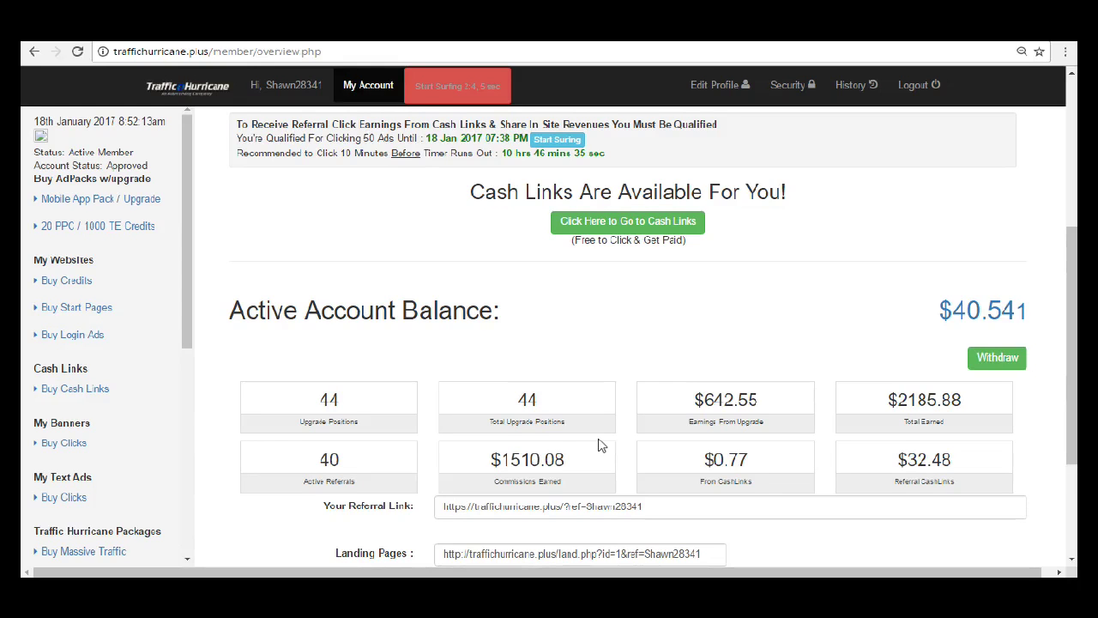
- Open the 20 PPC / 1000 TE Credits page and check the Exitus Elite Reality! banner's clicks
click(140, 228)
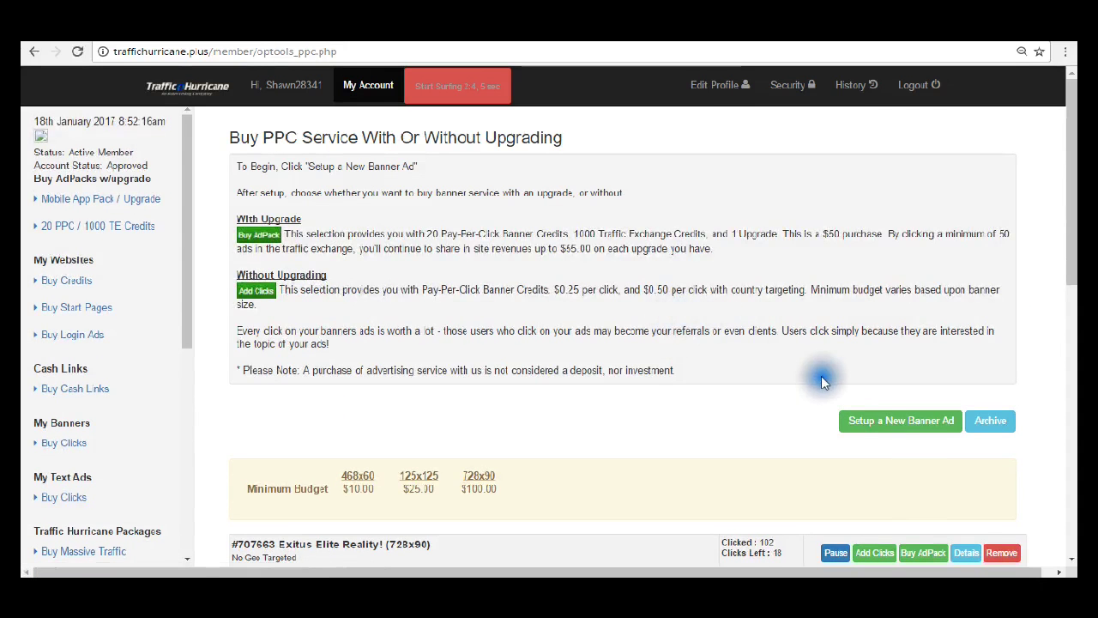
scroll(1051, 447, down, 3)
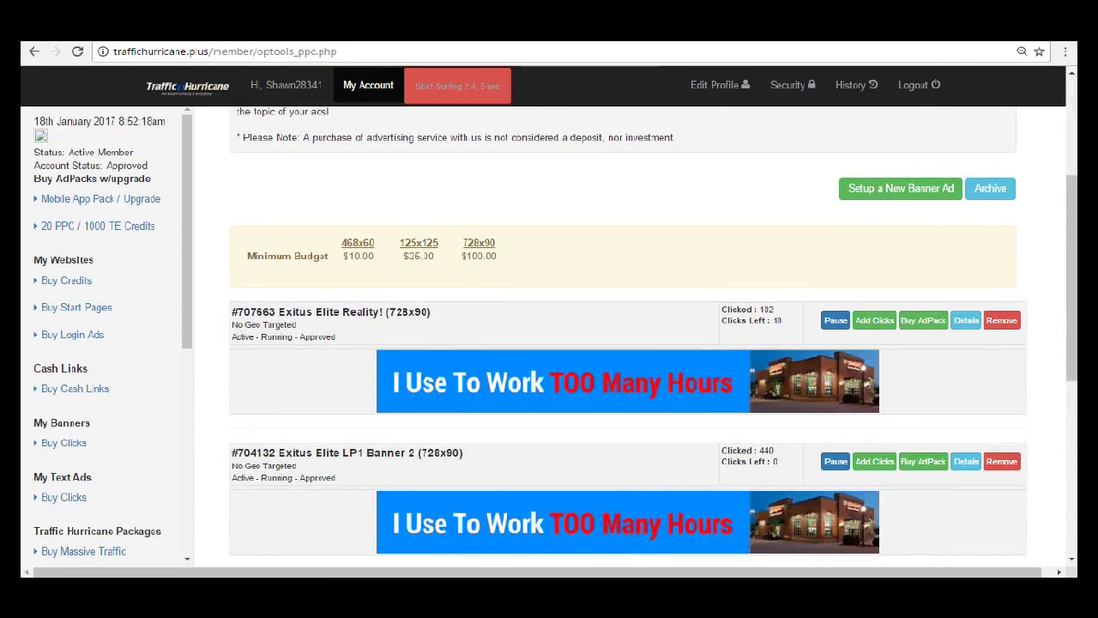
- Open the bookmarked Payza.com site in a new tab and return to the Traffic Hurricane banner campaign list
key(ctrl+t)
click(1061, 81)
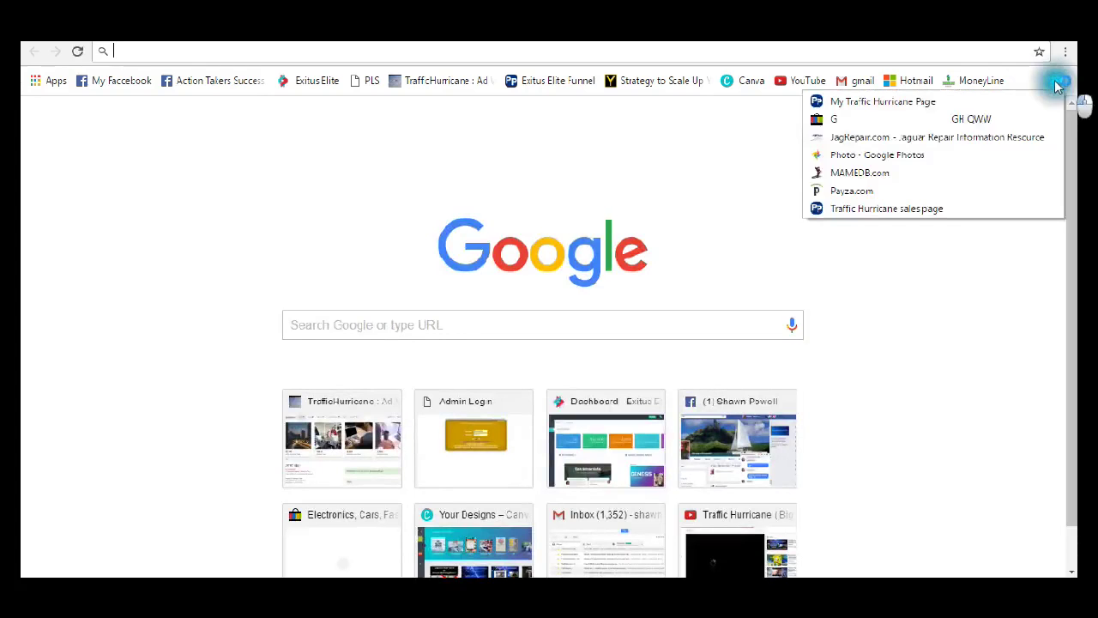
click(957, 190)
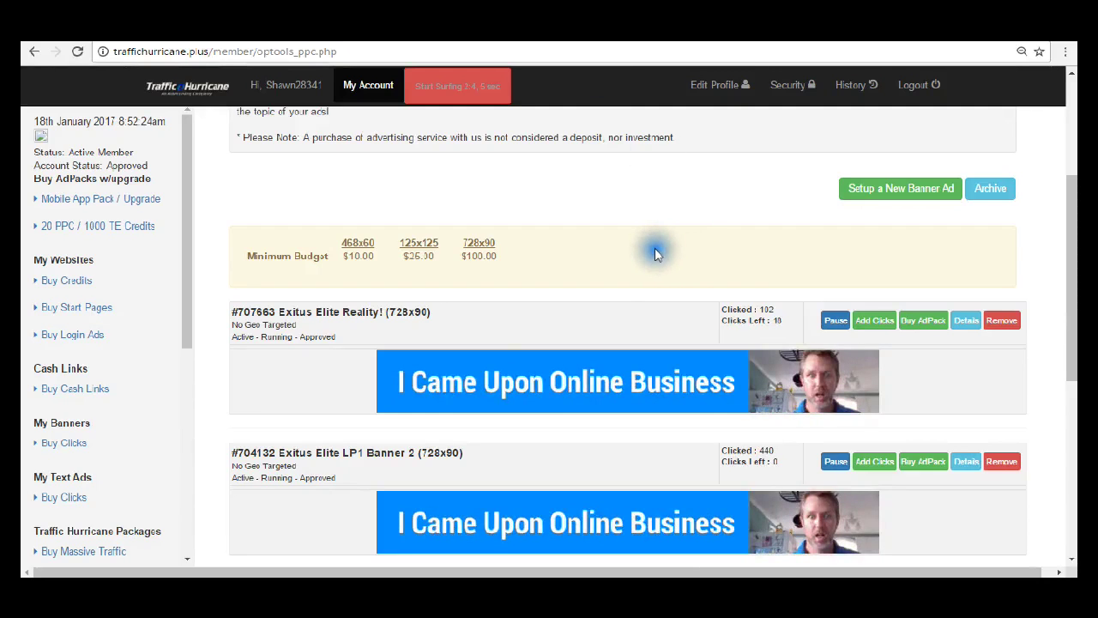
scroll(657, 253, down, 3)
scroll(656, 253, up, 2)
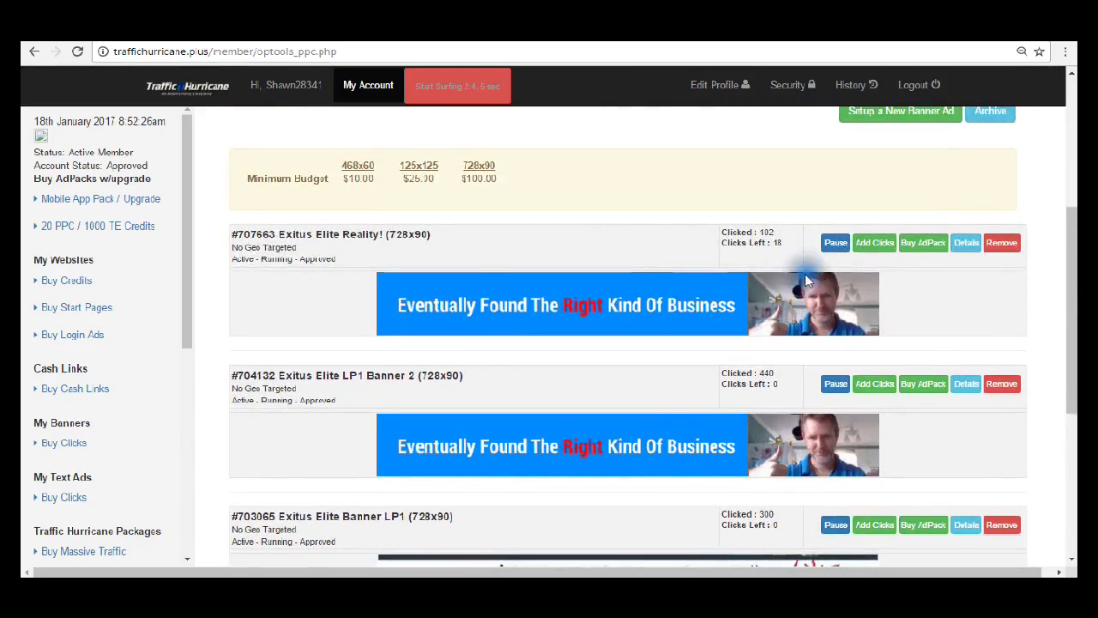
- Open the Exitus Elite Reality! banner's details and view the saved images of the Payza balance and the withdrawal history
click(967, 243)
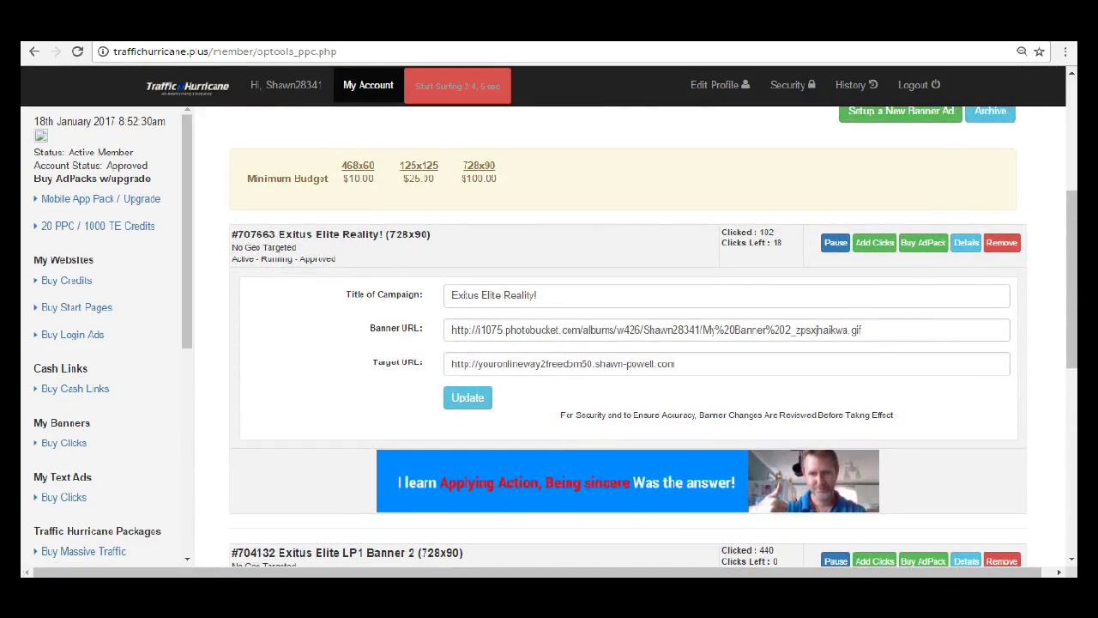
mouse_move(685, 568)
click(684, 539)
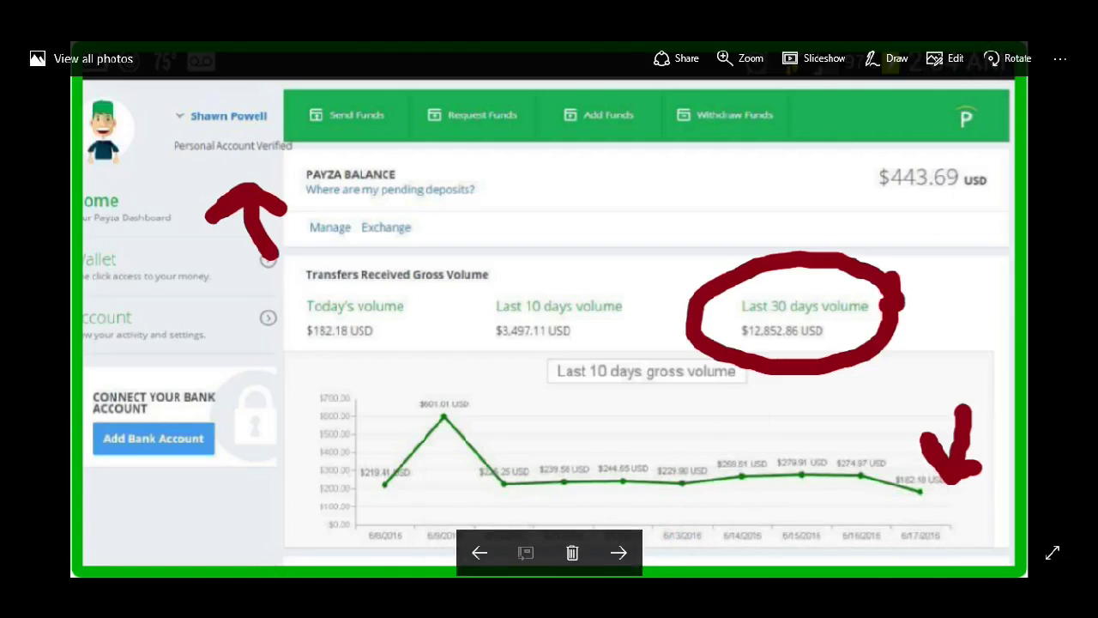
key(alt+Tab)
mouse_move(685, 568)
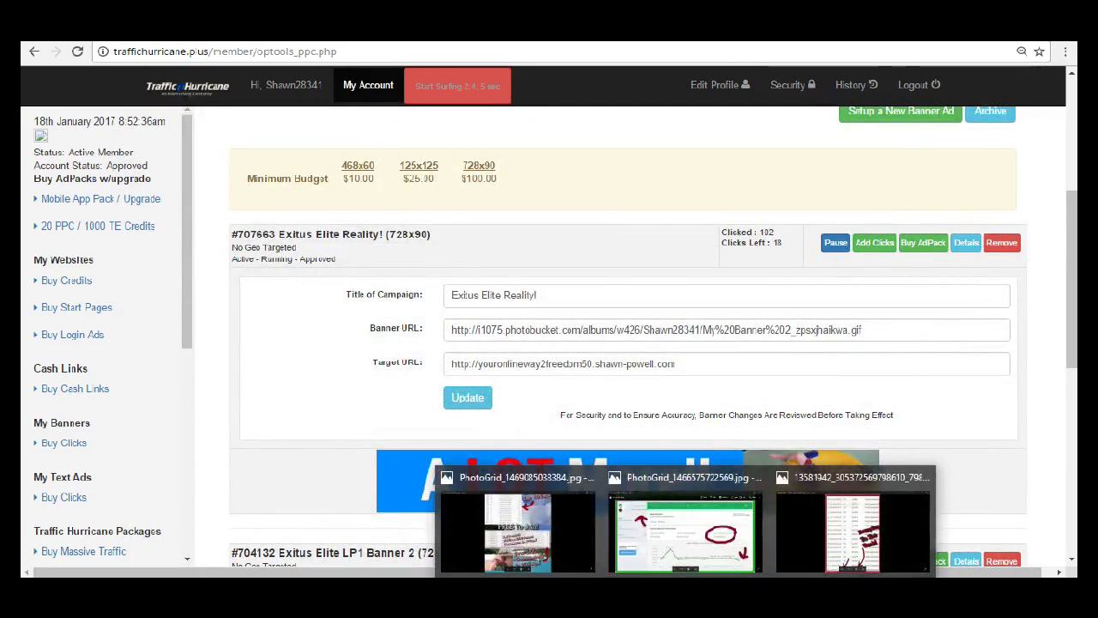
click(843, 528)
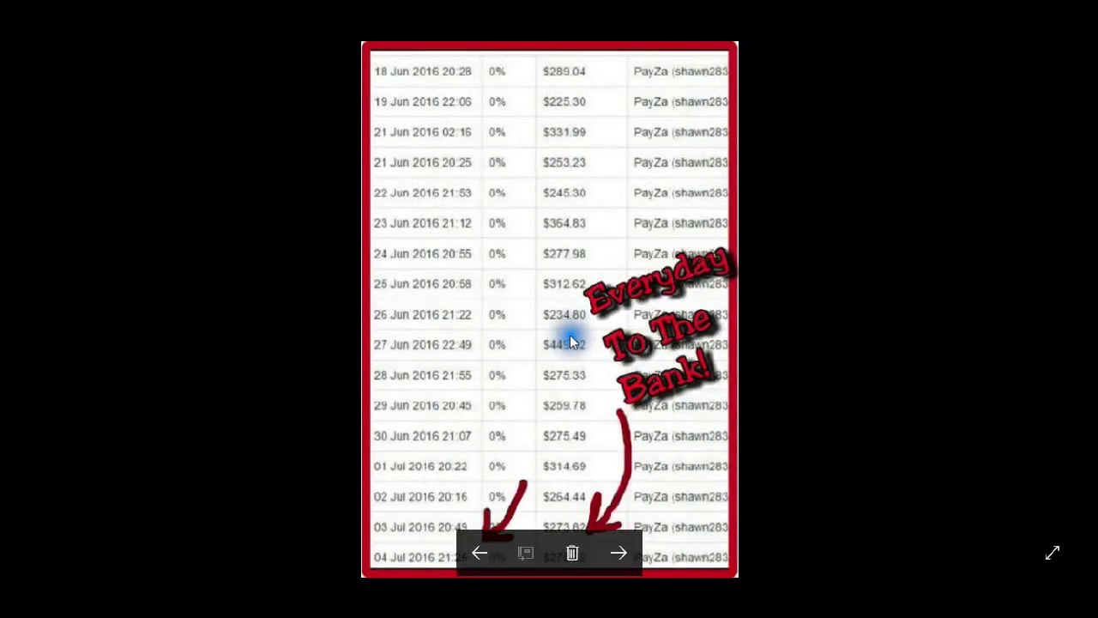
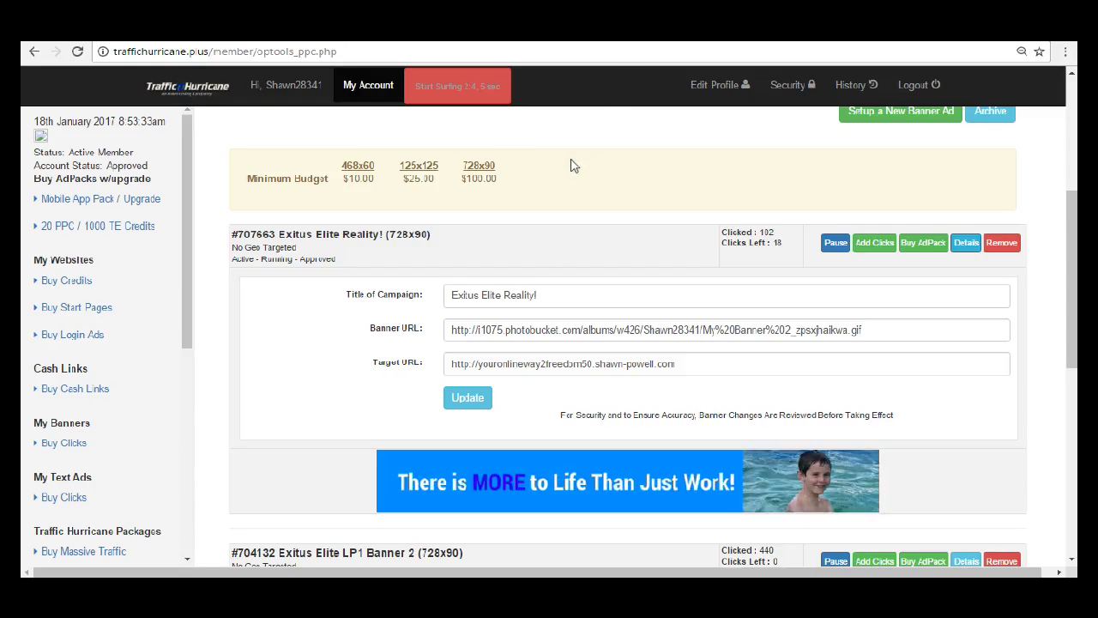
click(552, 104)
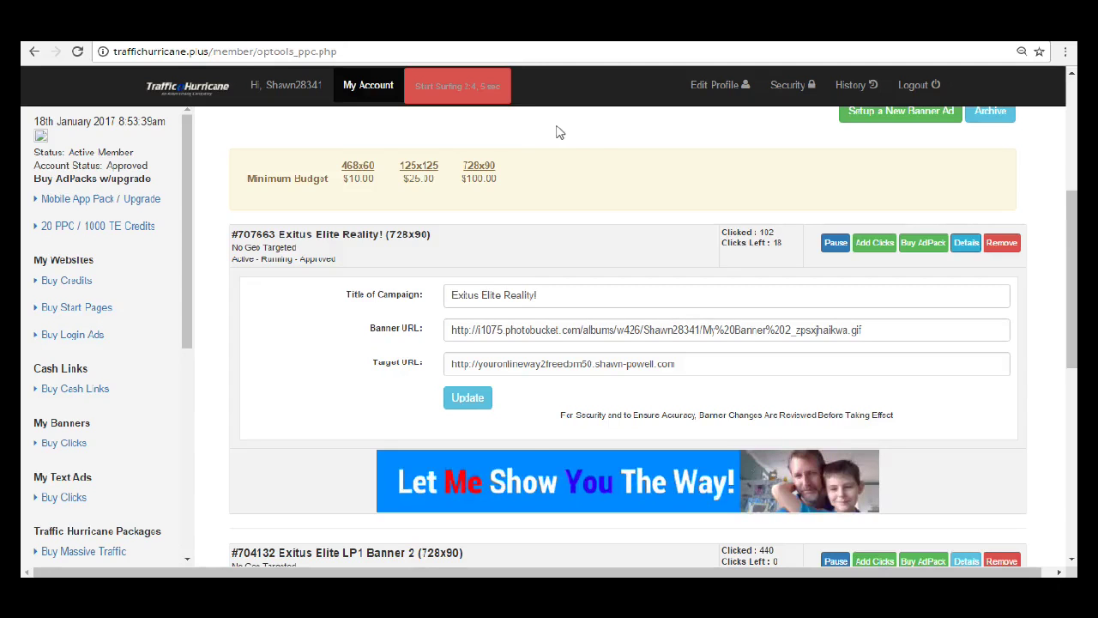
click(589, 158)
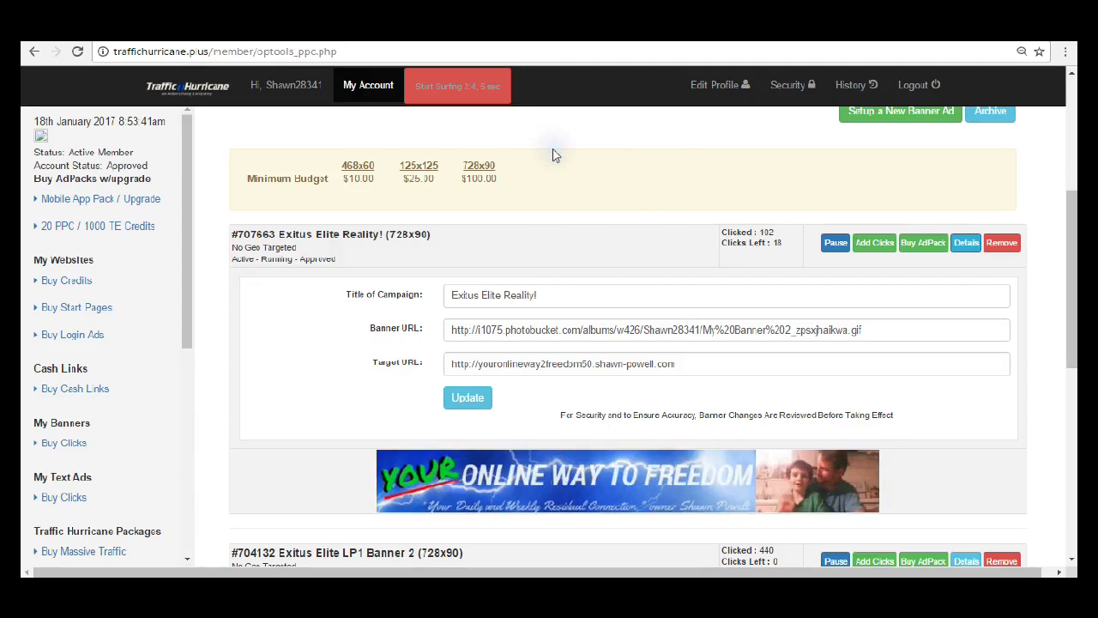
click(565, 218)
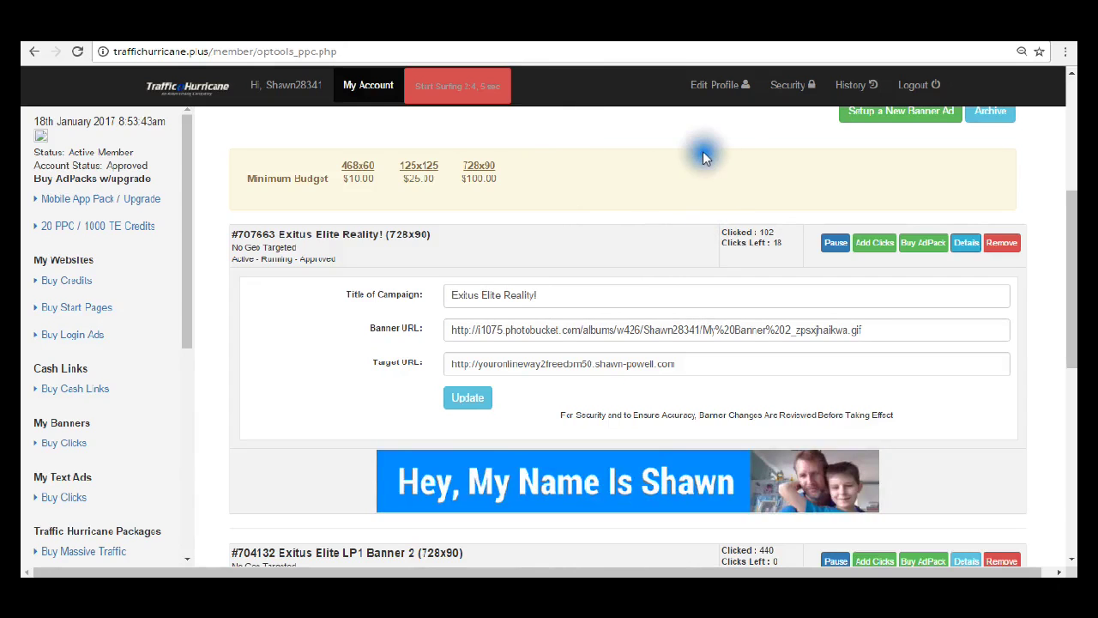
click(550, 222)
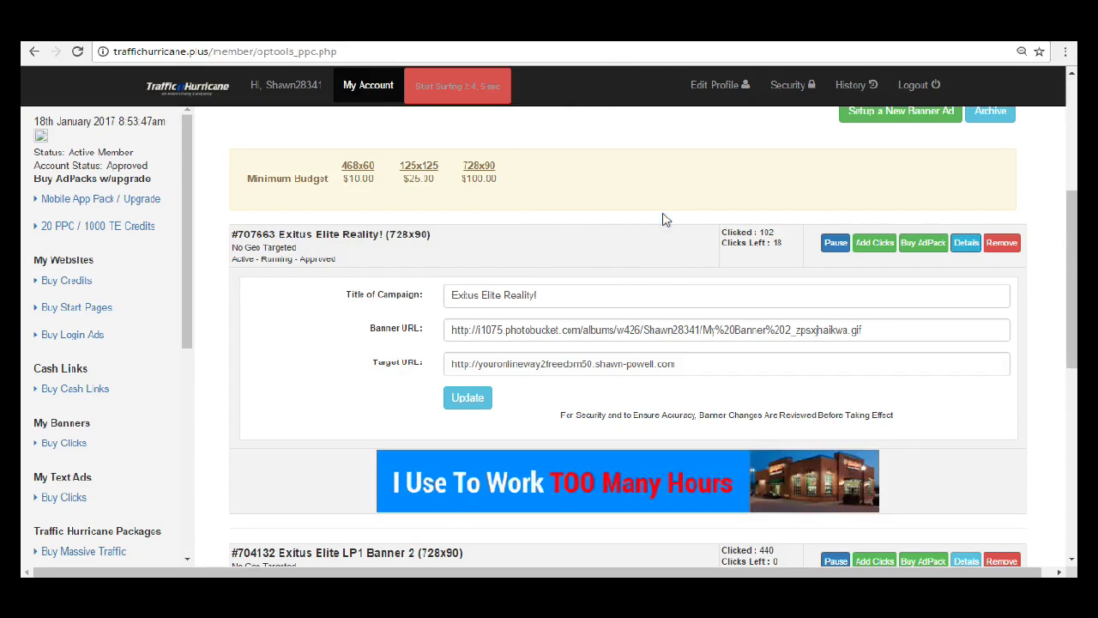
click(882, 244)
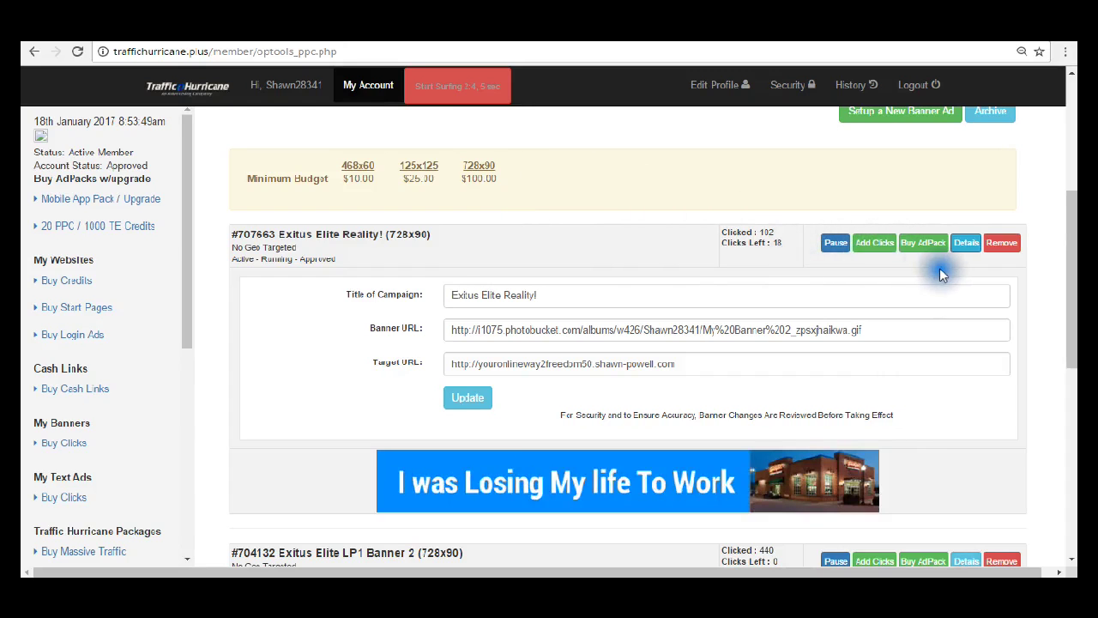
click(821, 247)
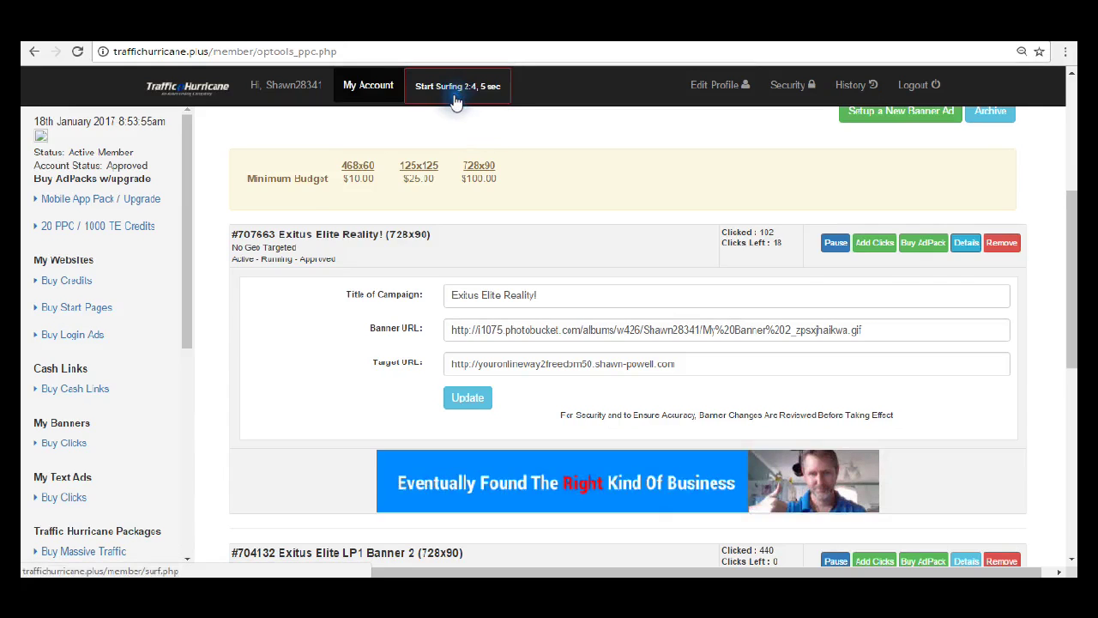
click(999, 305)
click(927, 249)
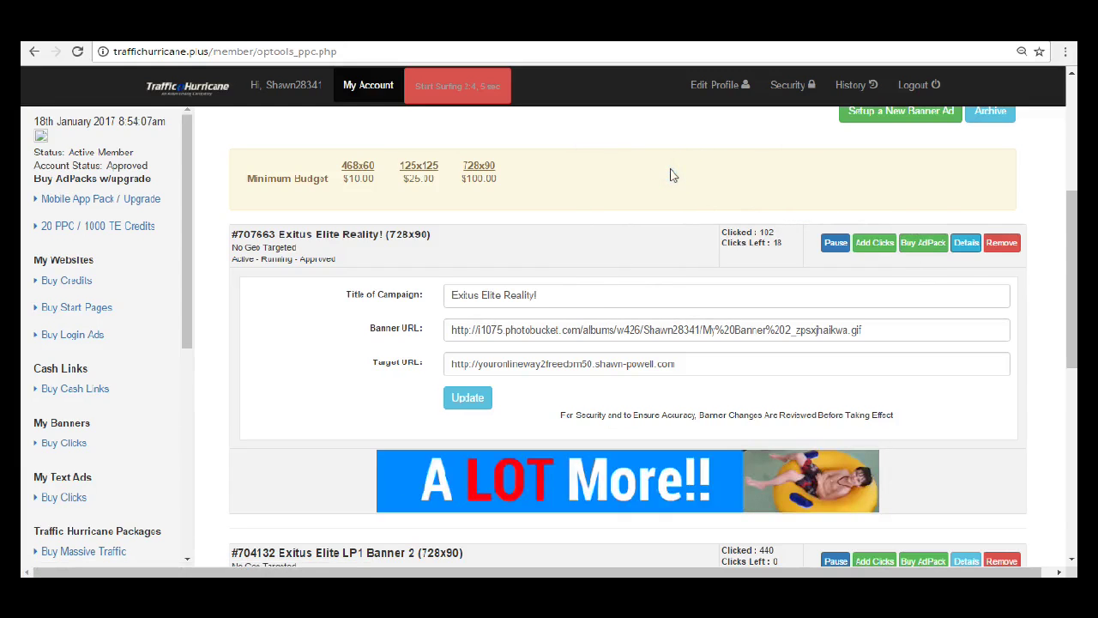
- Preview the purchase of one AdPack for the Exitus Elite Reality! banner by Bank Wire and examine the payment form
click(923, 243)
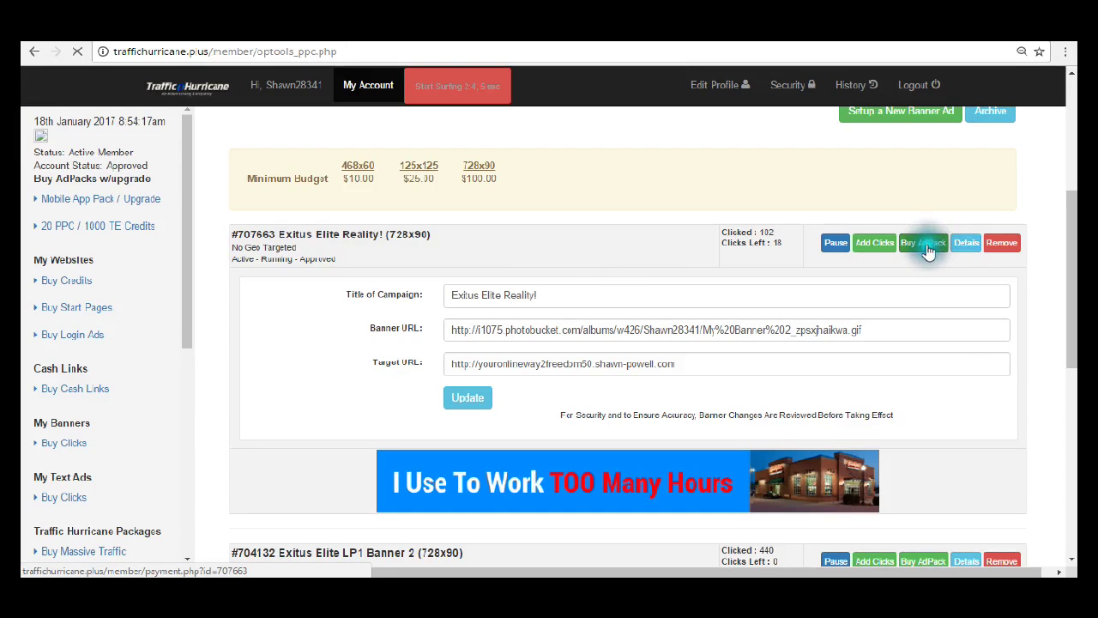
scroll(850, 276, down, 1)
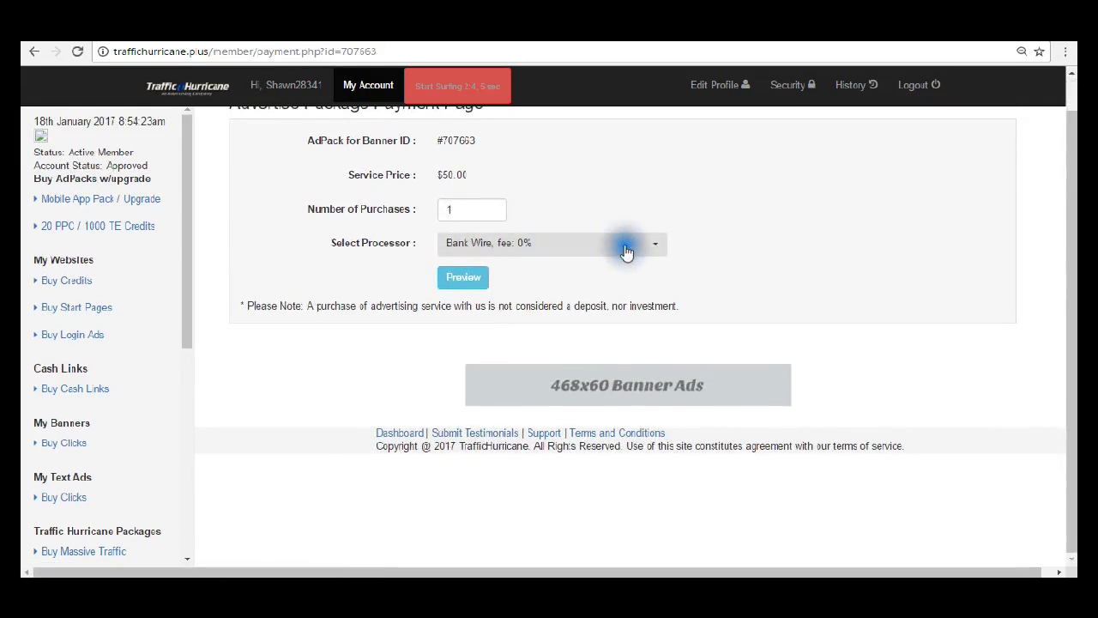
click(657, 247)
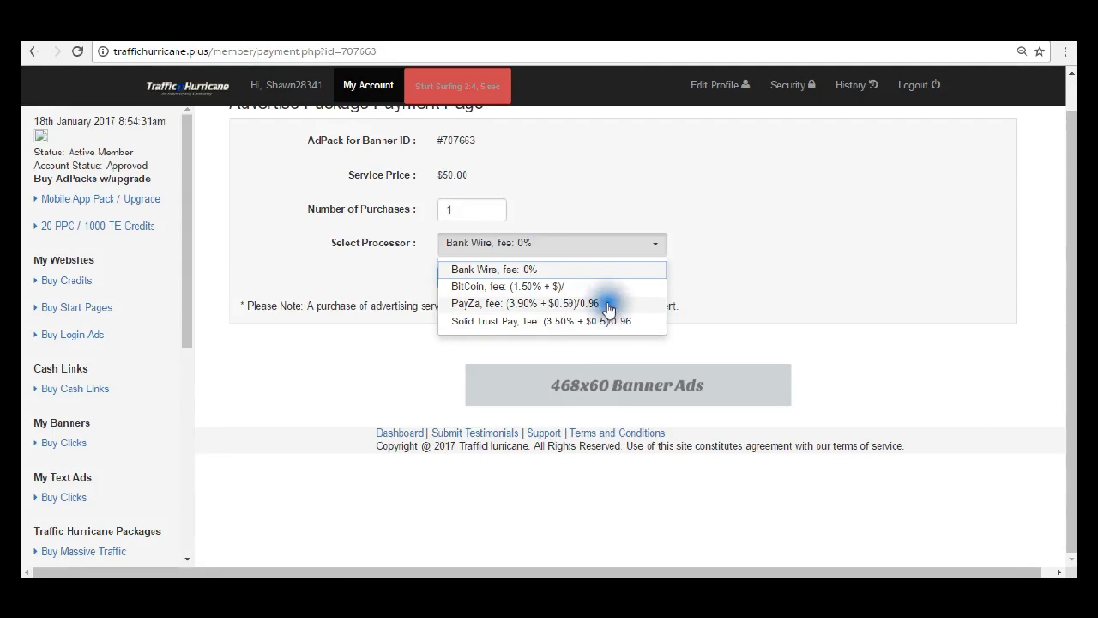
click(550, 271)
click(463, 278)
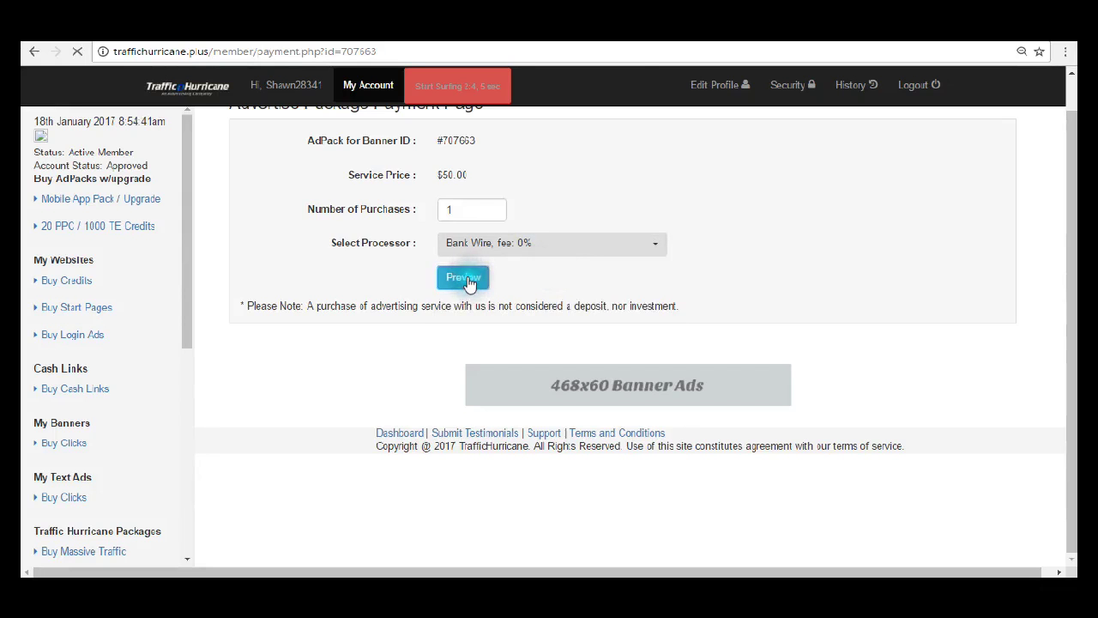
scroll(713, 305, down, 4)
scroll(713, 305, up, 1)
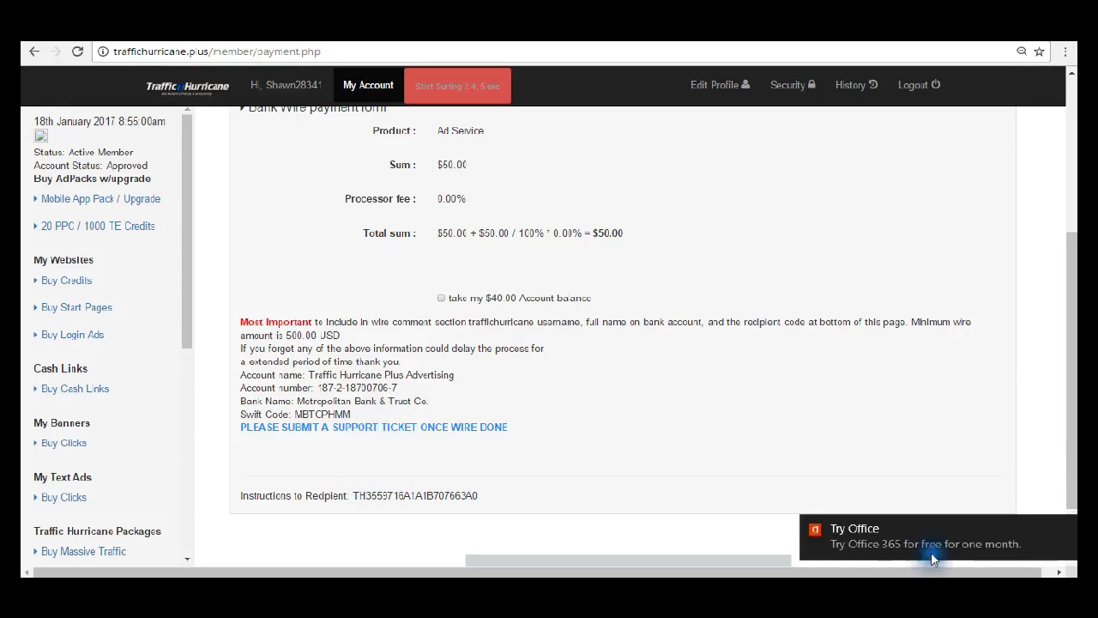
click(1062, 523)
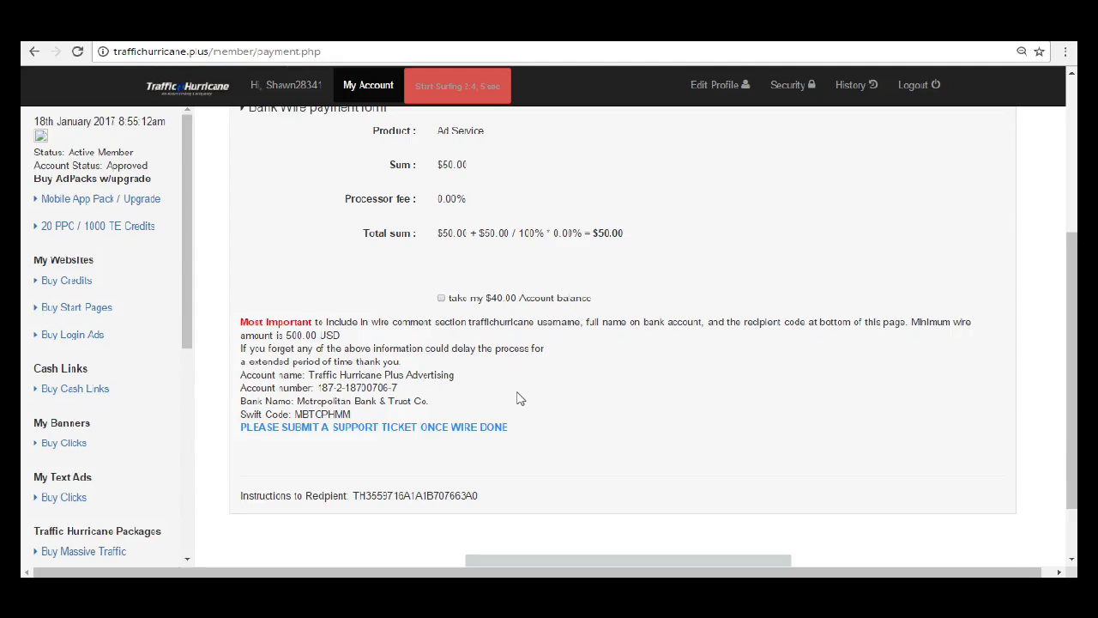
scroll(518, 398, up, 3)
click(580, 308)
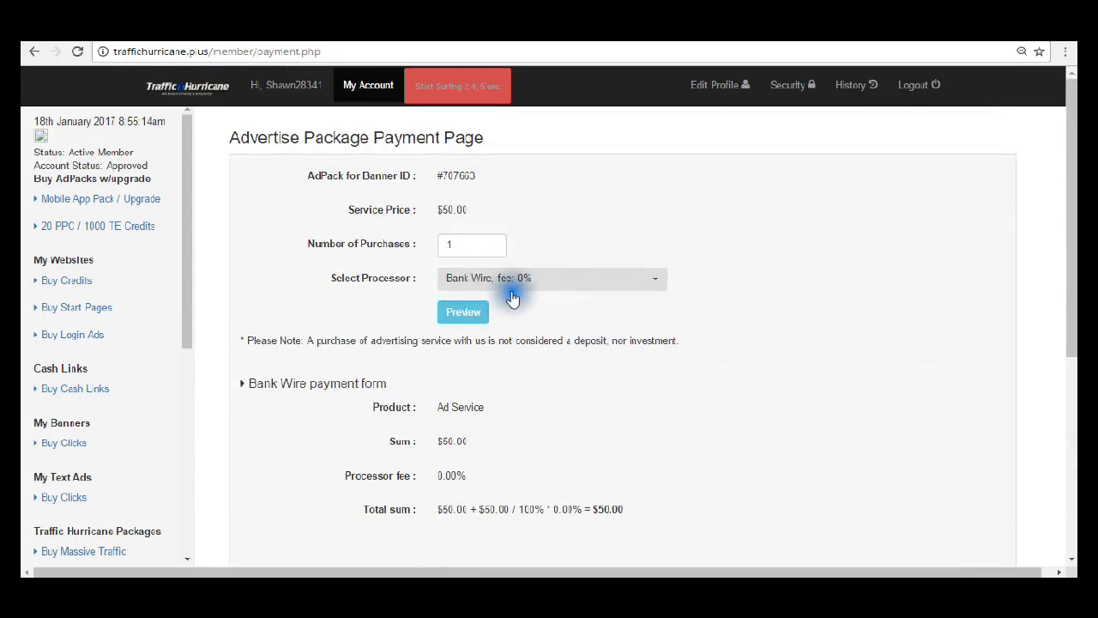
click(659, 333)
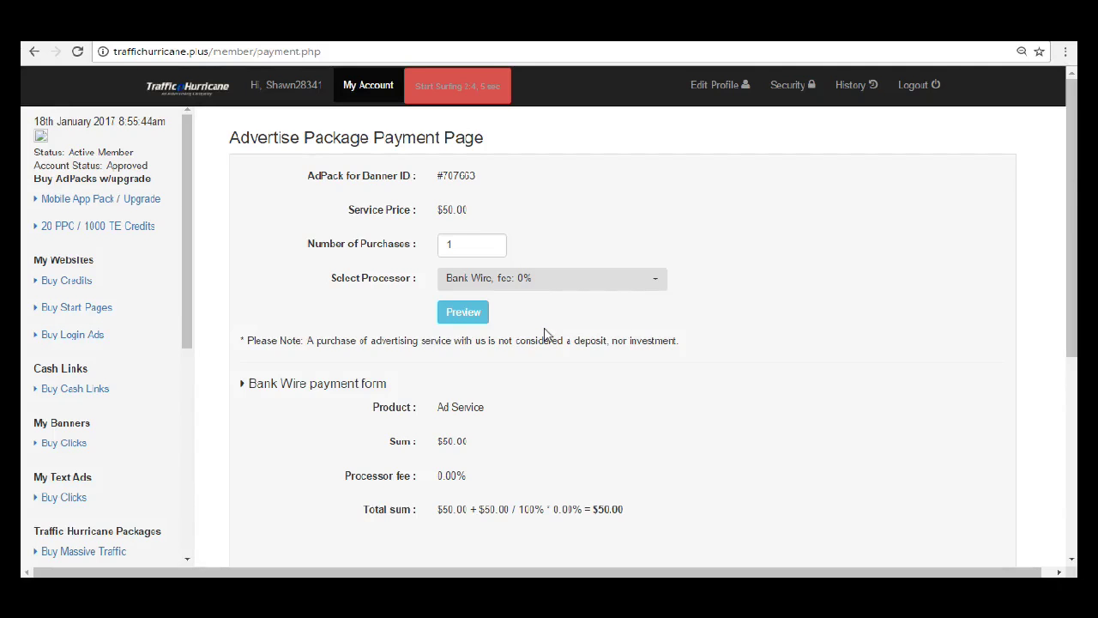
- Reopen the Exitus Elite Reality! banner's AdPack purchase from the 20 PPC / 1000 TE Credits page and preview it with PayZa as processor
click(100, 226)
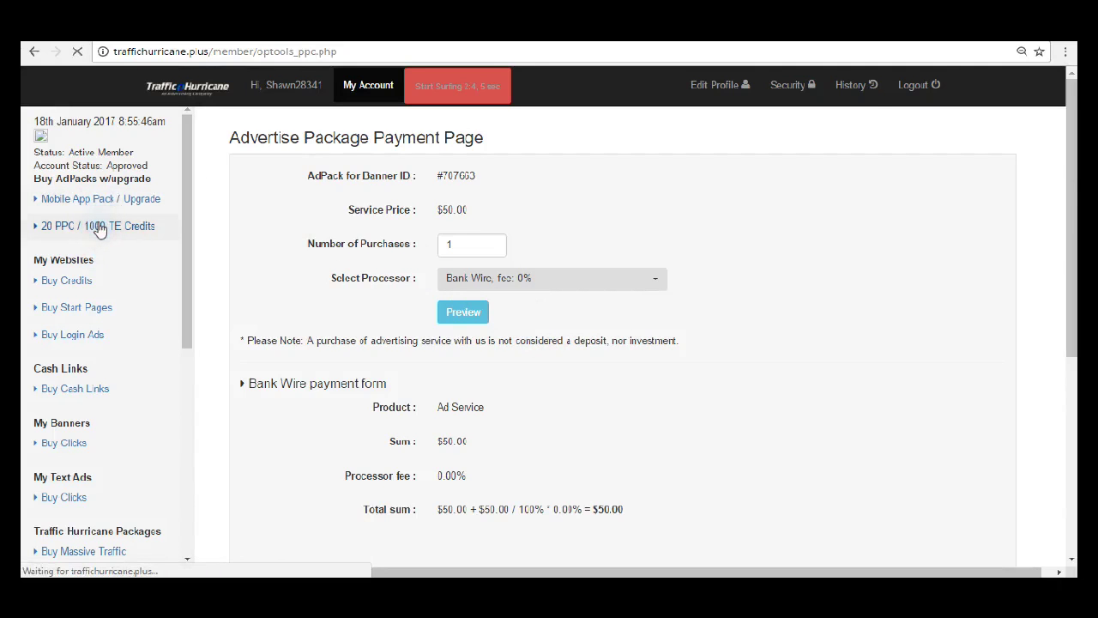
scroll(698, 372, down, 3)
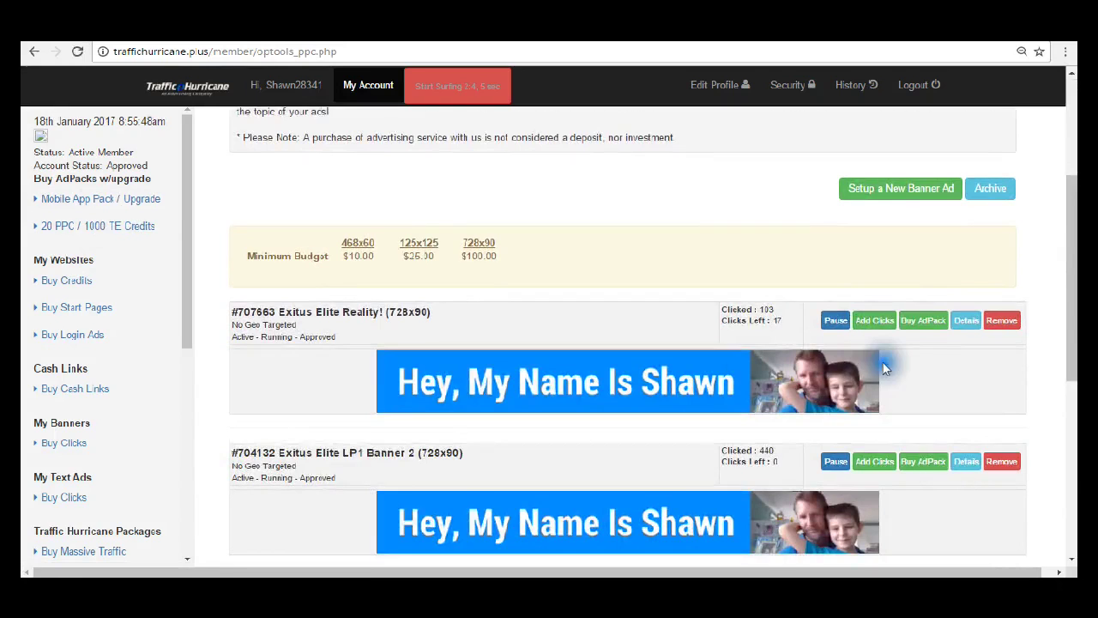
click(934, 322)
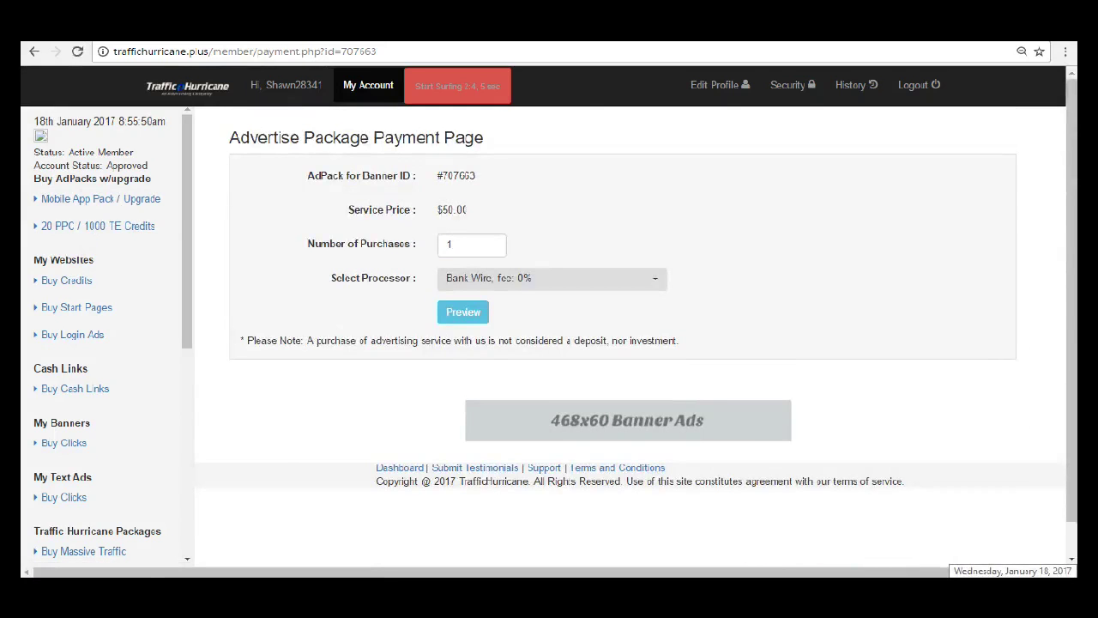
click(657, 282)
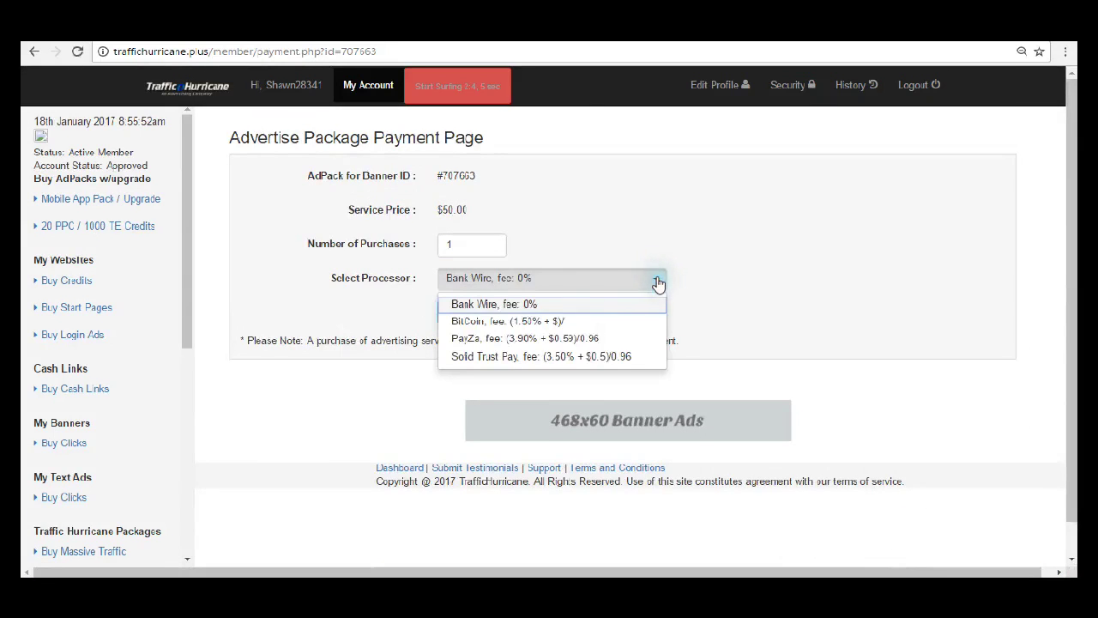
click(612, 337)
click(463, 313)
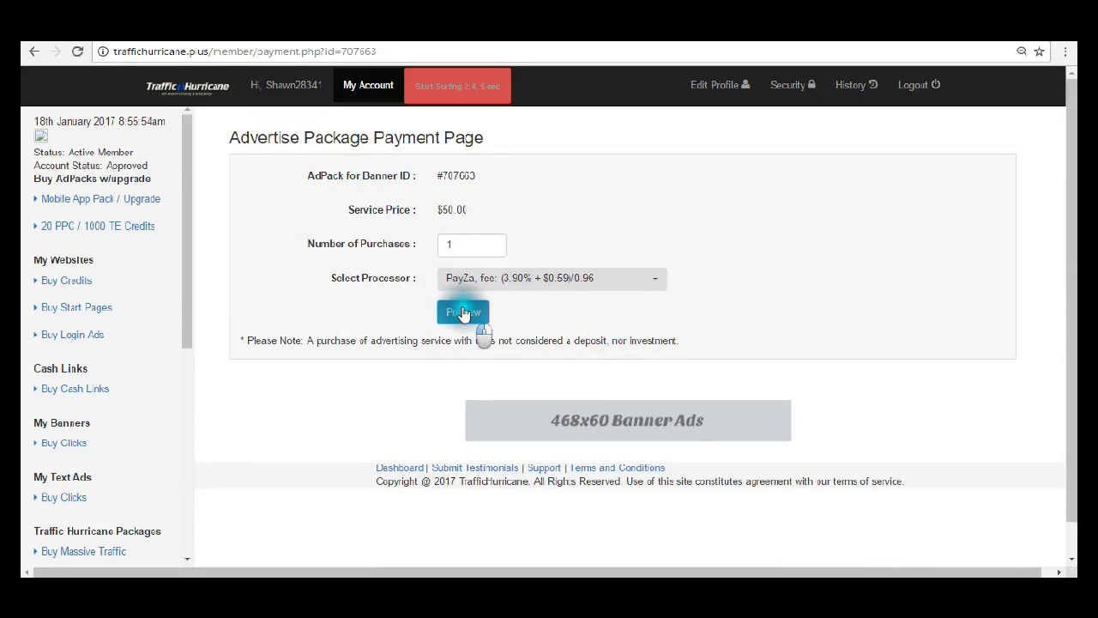
scroll(731, 360, down, 3)
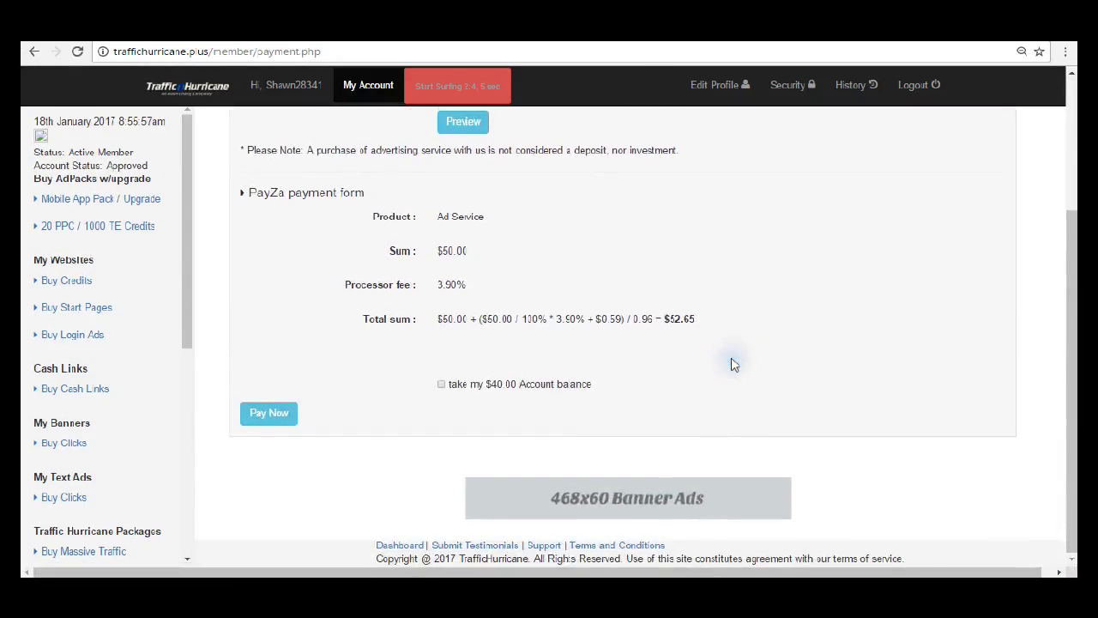
- Proceed to the Payza checkout for the AdPack and examine the payment options and registration form
click(442, 383)
click(273, 415)
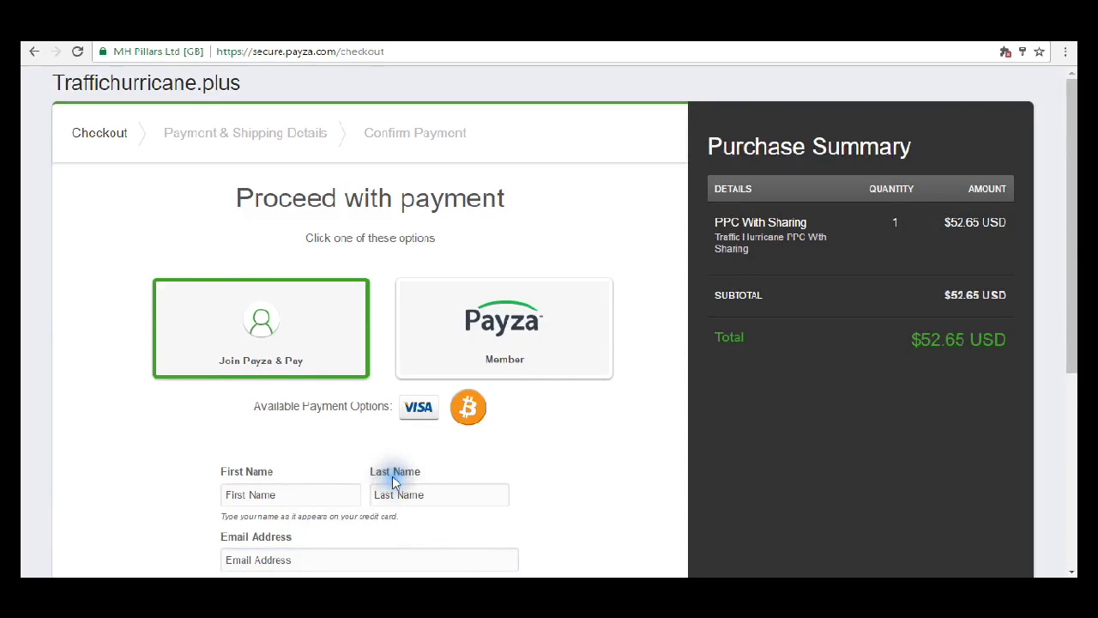
scroll(283, 394, down, 3)
scroll(281, 398, up, 3)
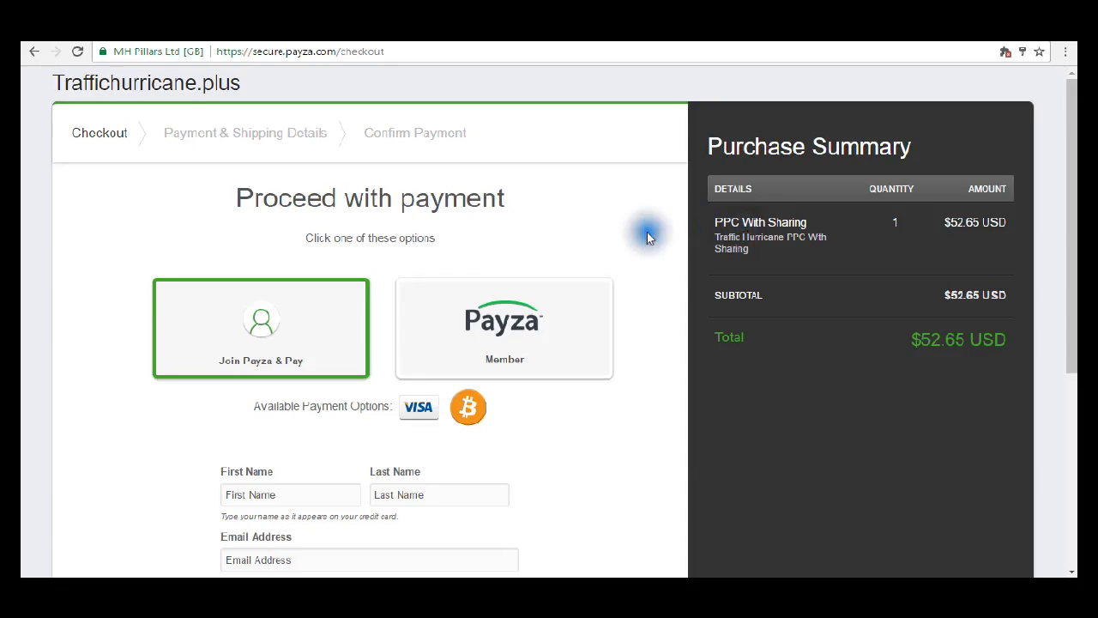
click(556, 331)
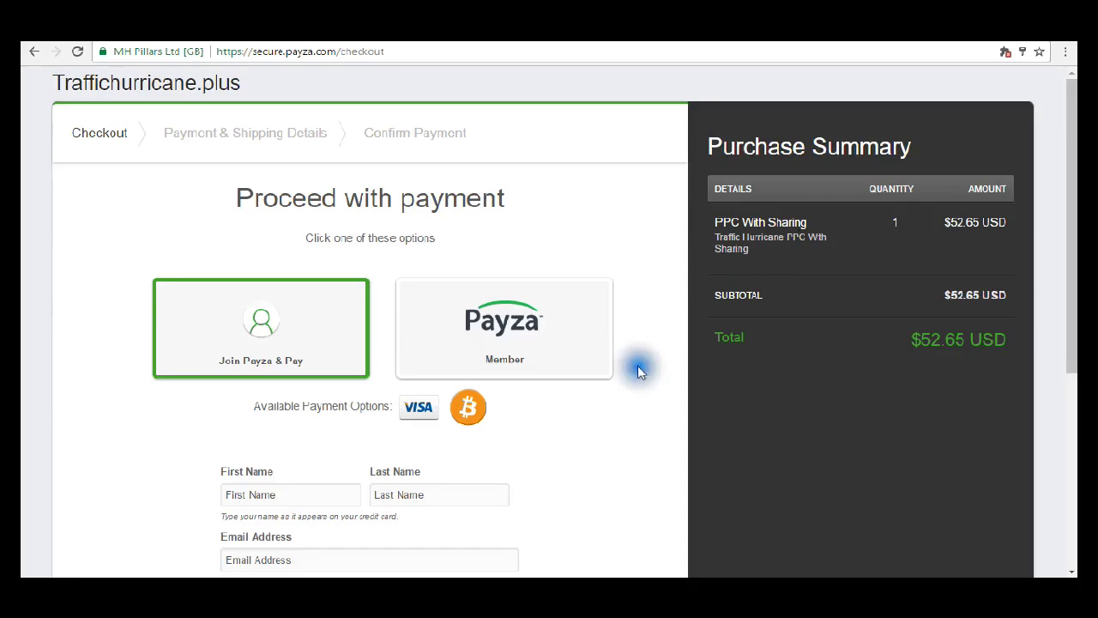
click(565, 344)
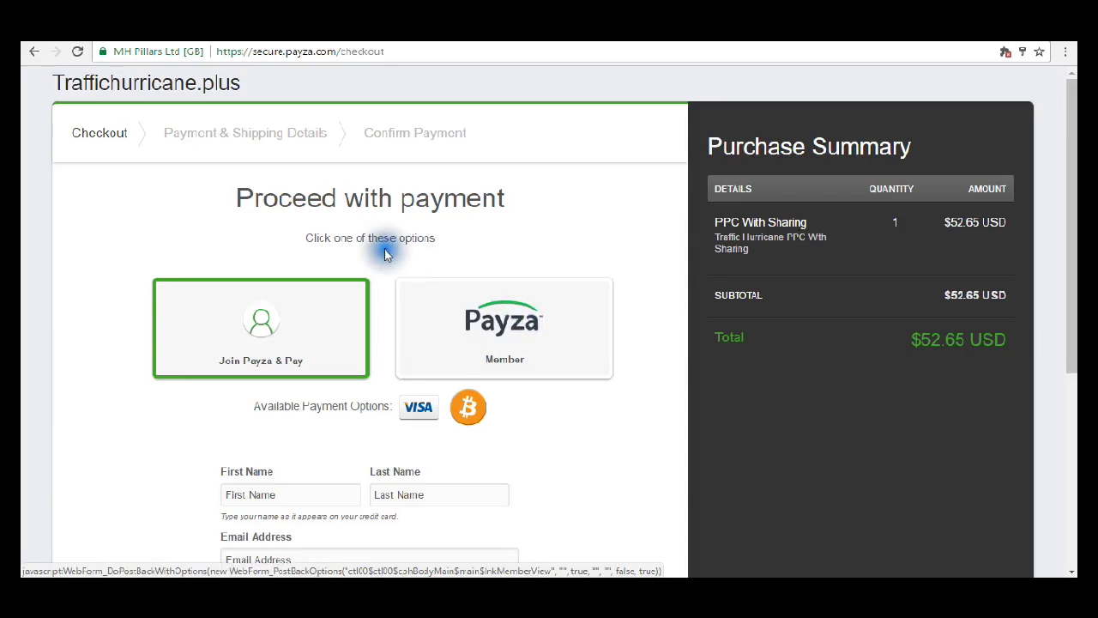
click(309, 230)
click(85, 175)
click(81, 251)
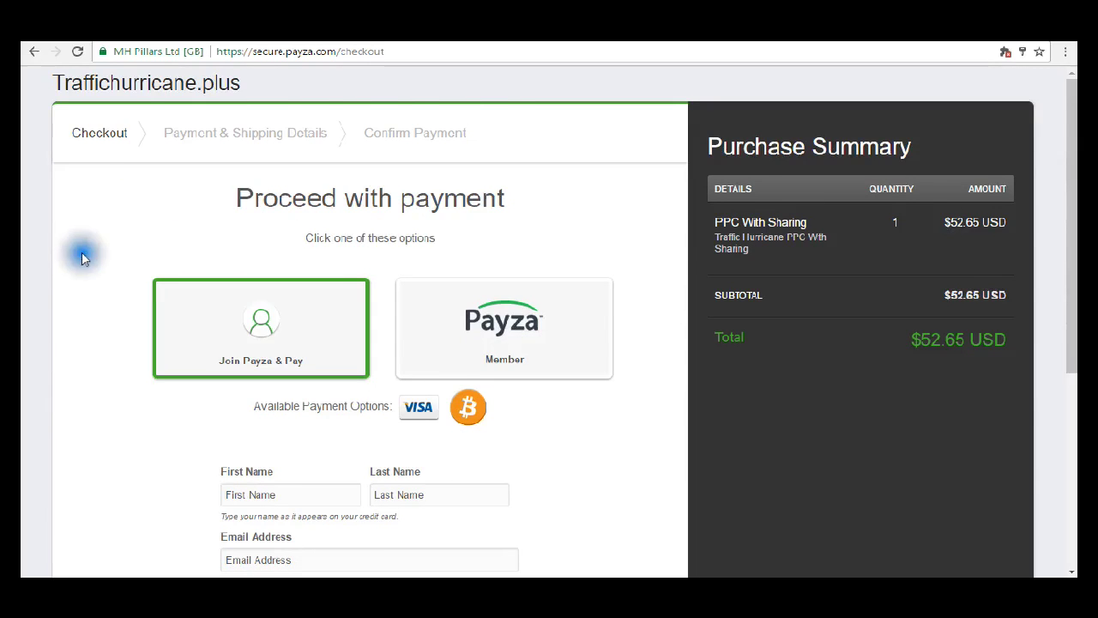
click(307, 95)
click(650, 235)
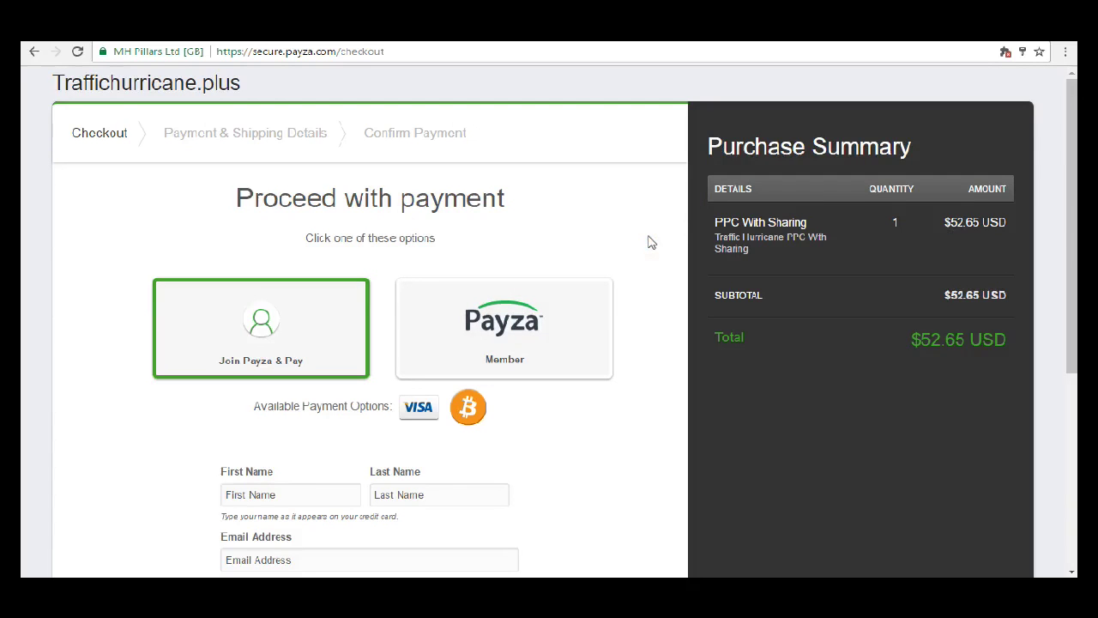
click(529, 313)
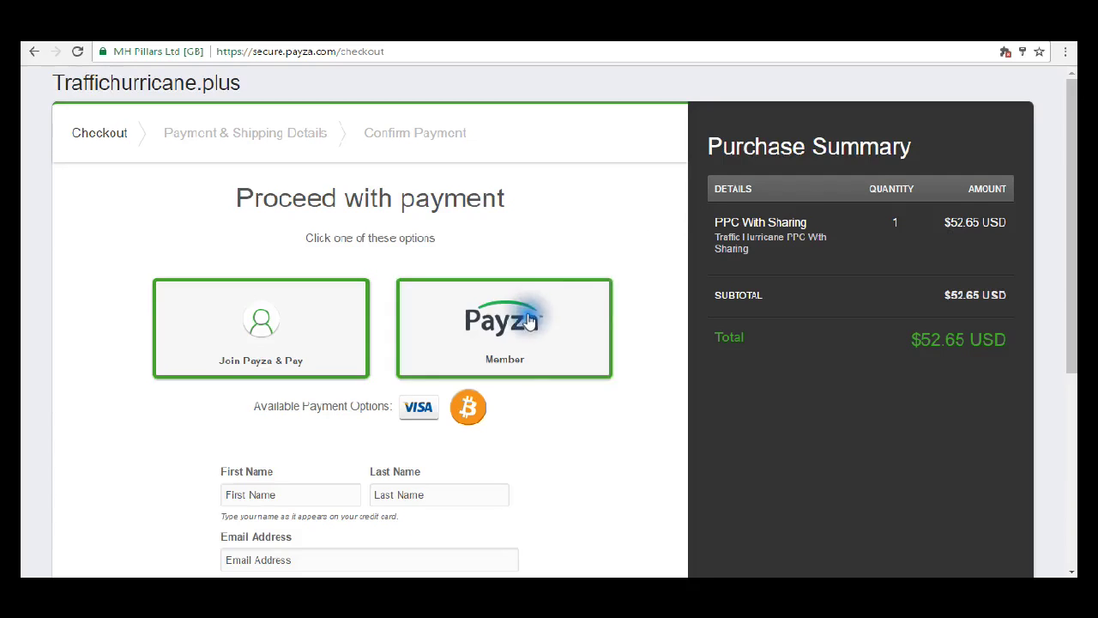
click(549, 300)
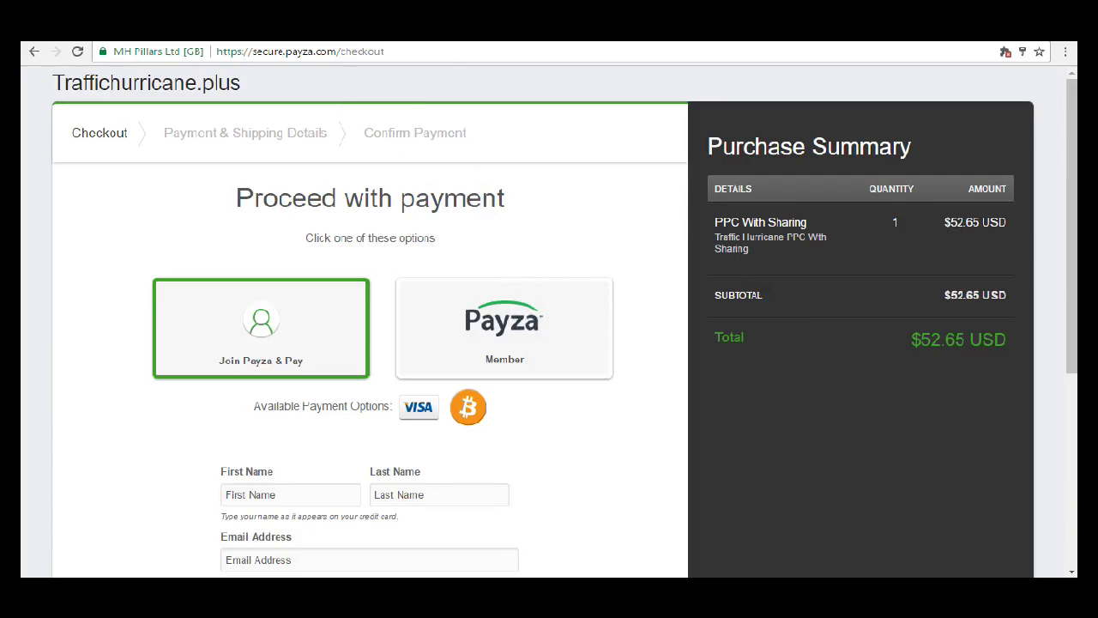
- Leave the Payza checkout and return to the account overview to examine the active account balance and earnings figures
click(34, 51)
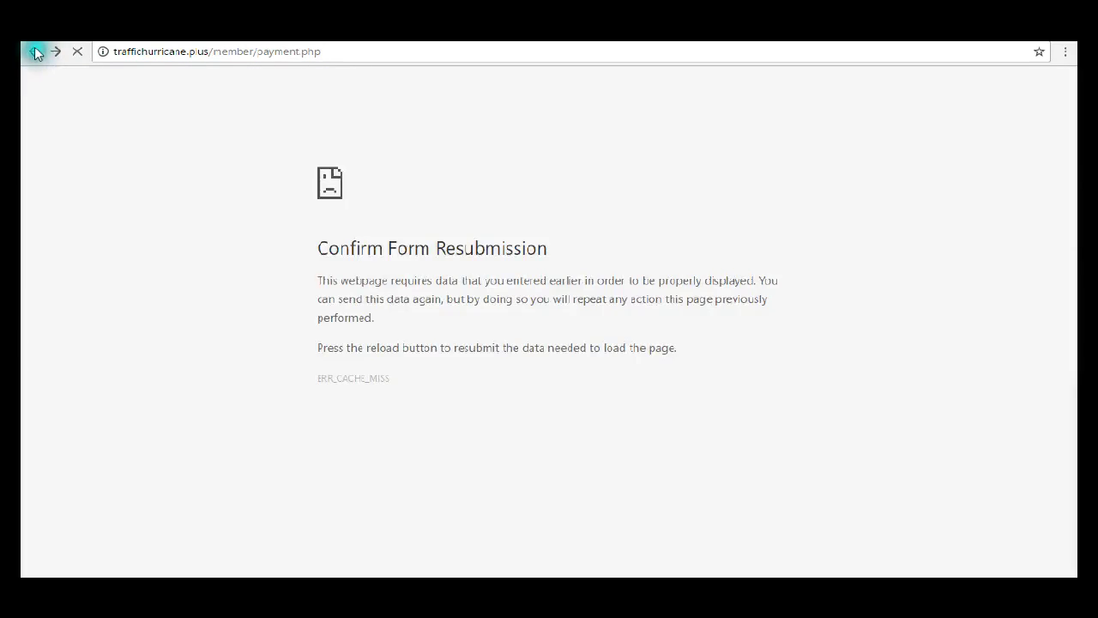
click(34, 52)
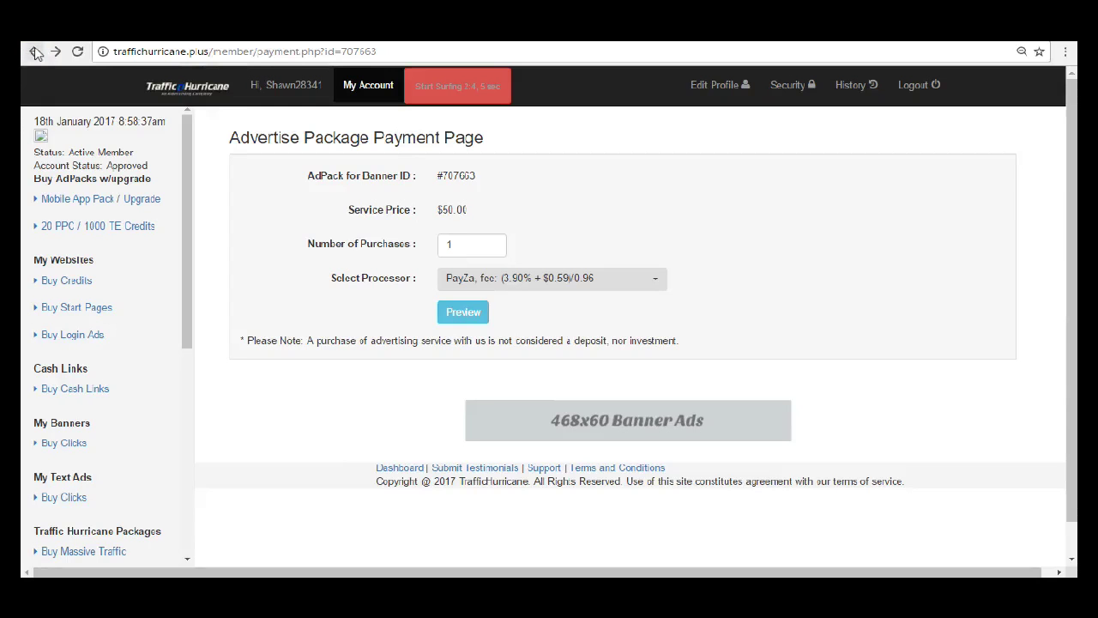
click(368, 86)
scroll(845, 414, down, 4)
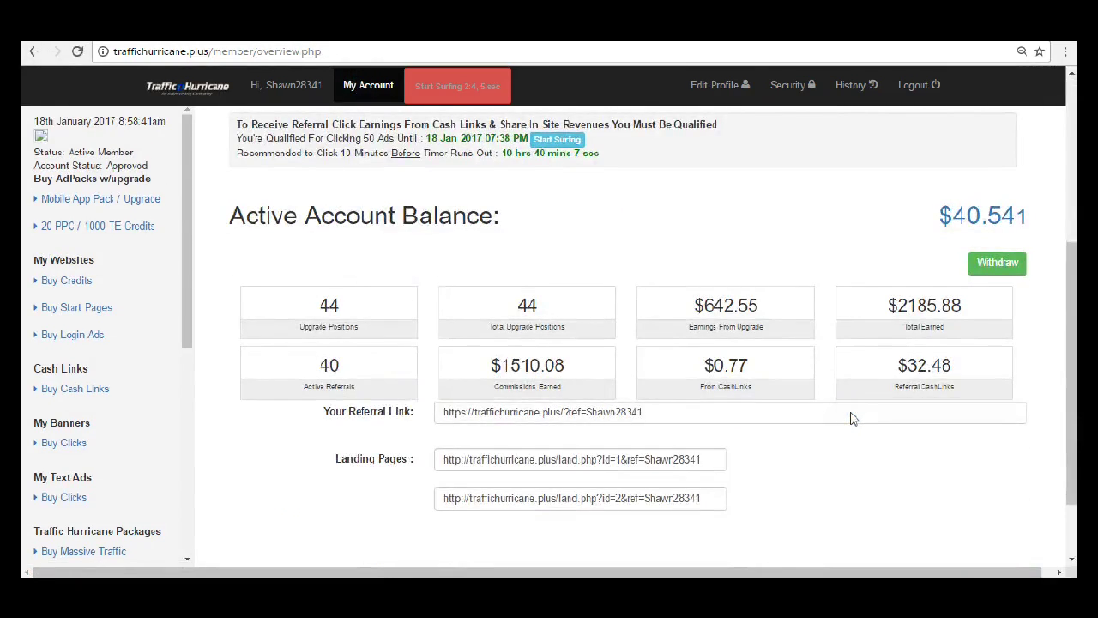
scroll(850, 417, up, 4)
scroll(852, 418, down, 4)
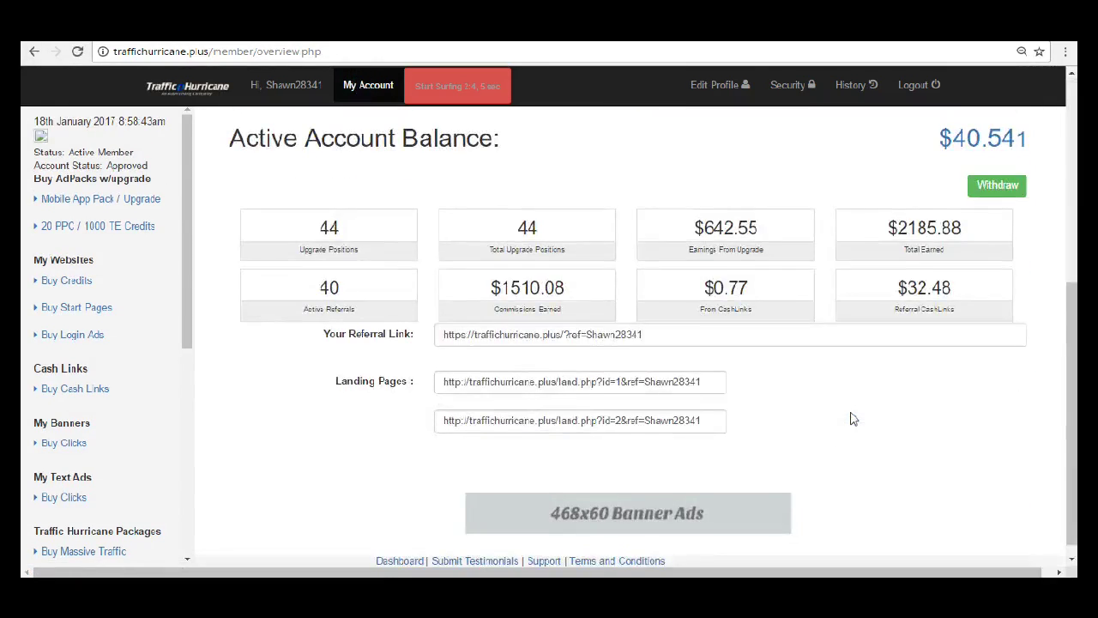
scroll(851, 419, up, 3)
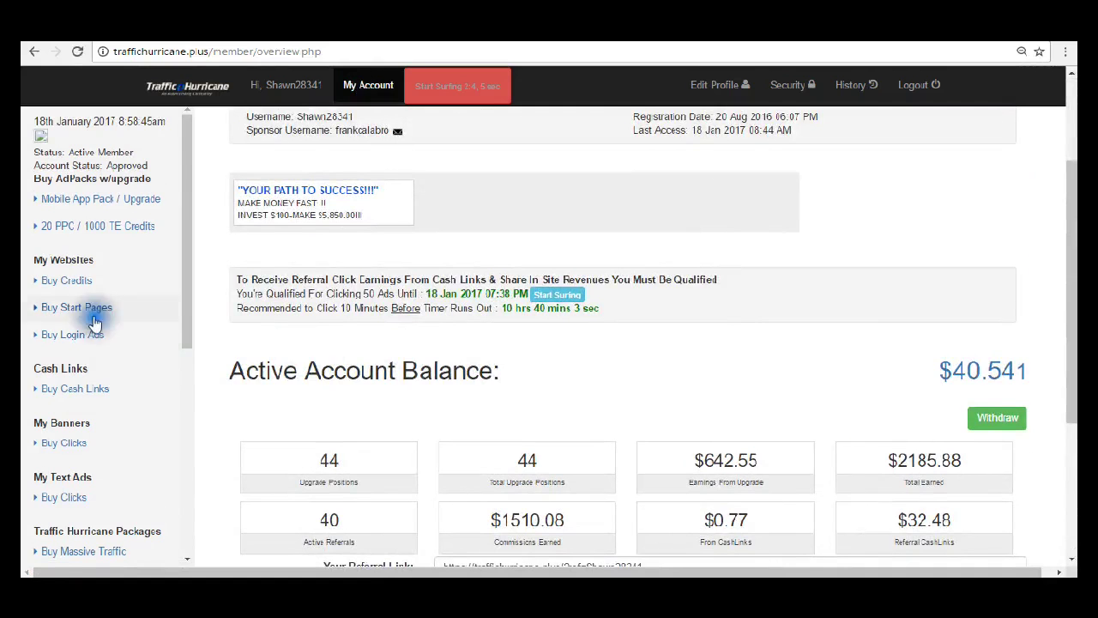
- Open the 20 PPC / 1000 TE Credits page and view the AdPack option for the Exitus Elite Reality! banner
click(108, 224)
scroll(726, 326, down, 2)
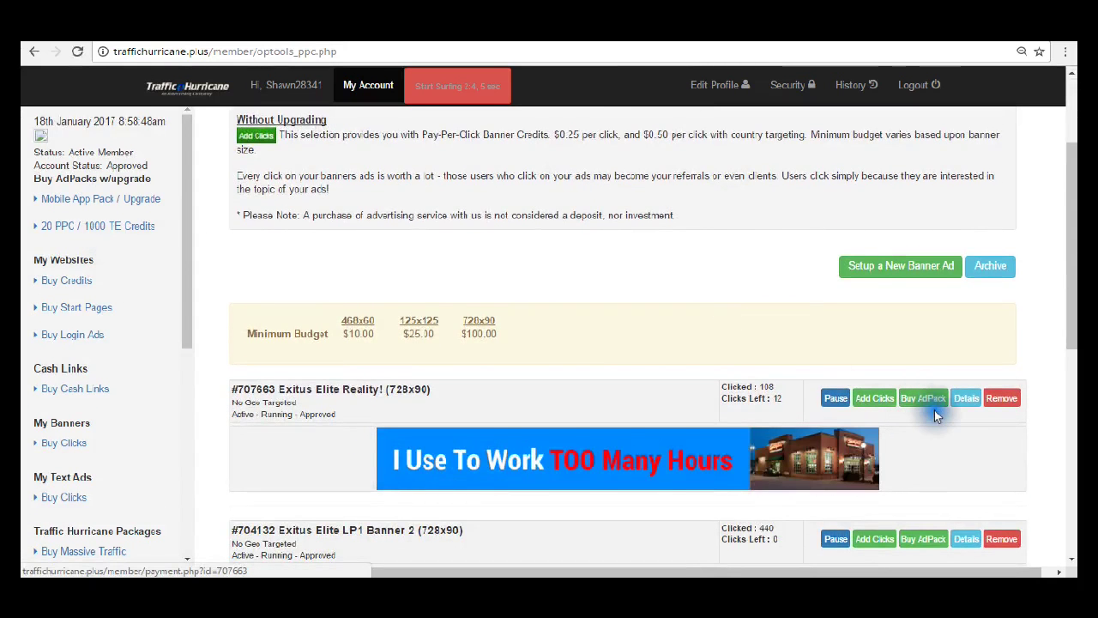
click(784, 351)
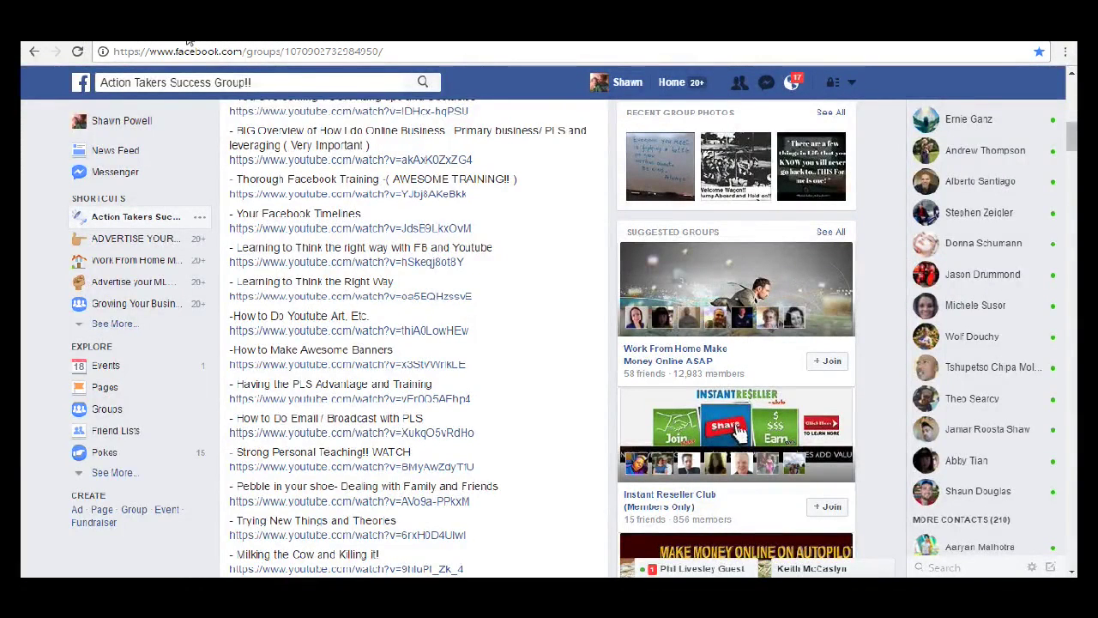
- In the Action Takers Success Group on Facebook, highlight the Thorough Facebook Training title in the workshop video list
click(573, 233)
scroll(549, 230, up, 1)
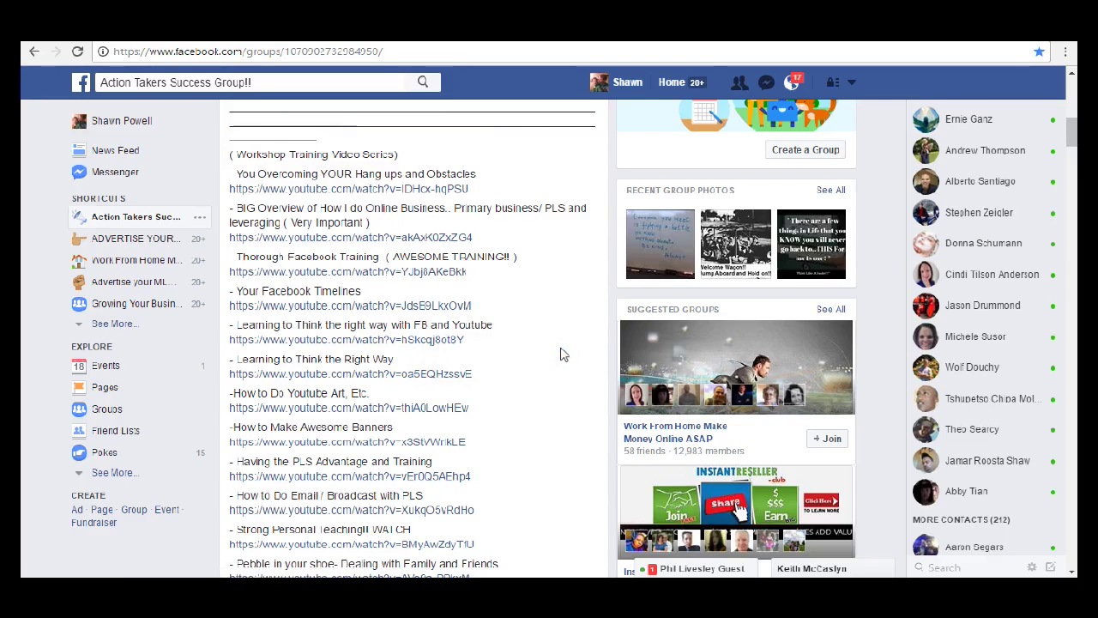
click(242, 258)
drag(237, 256, 524, 258)
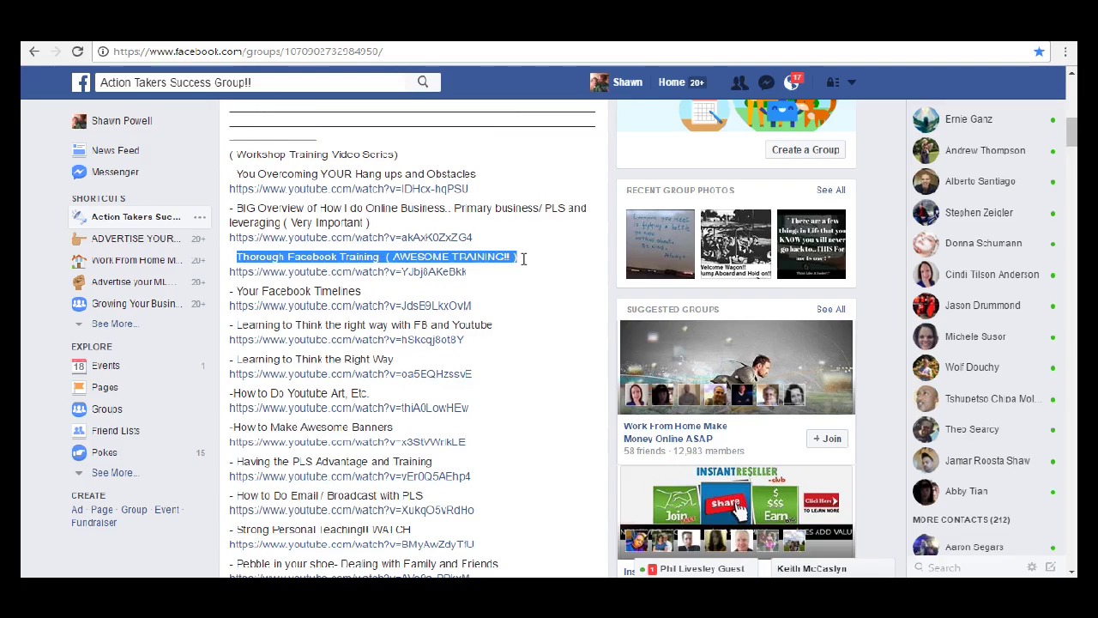
click(523, 258)
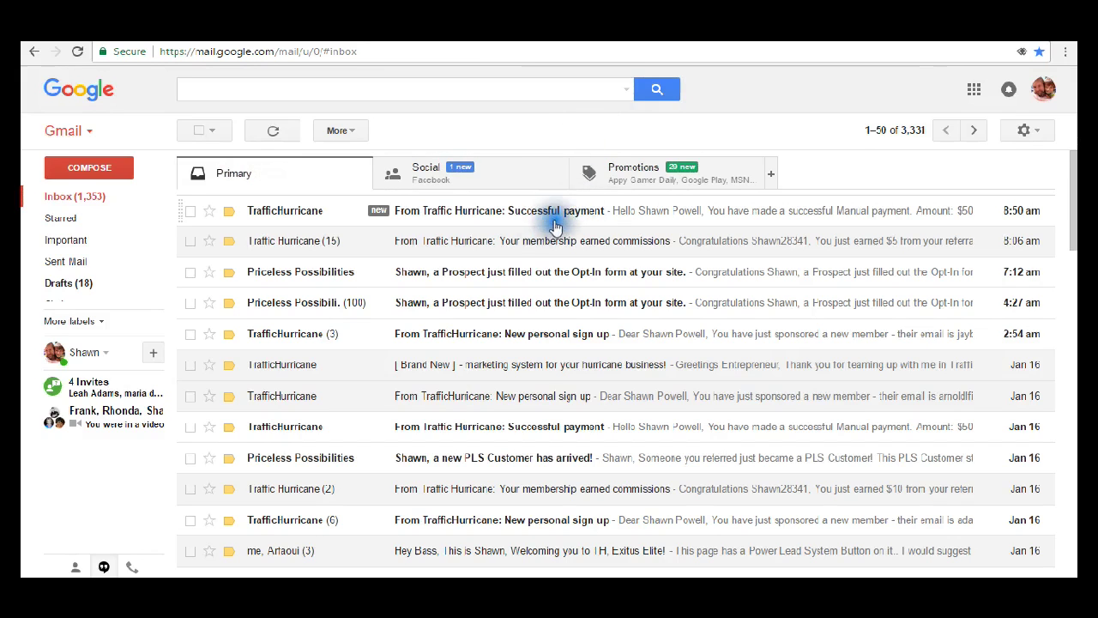
- Return from the Gmail inbox to the Facebook group and view its cover and the start of the pinned welcome post
click(581, 184)
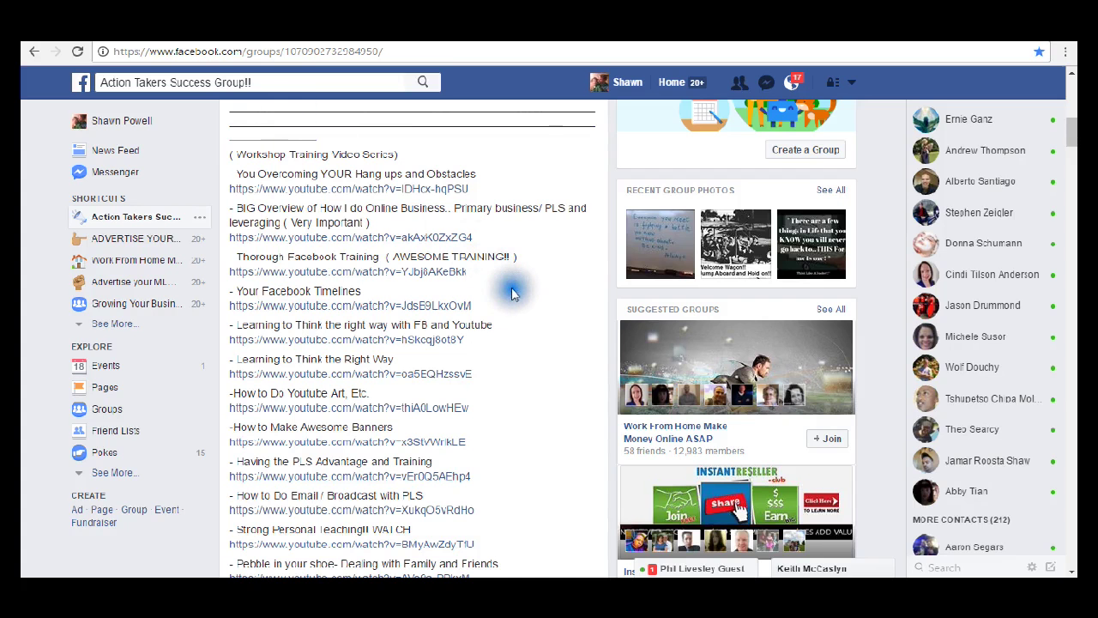
scroll(518, 299, down, 2)
scroll(517, 299, up, 10)
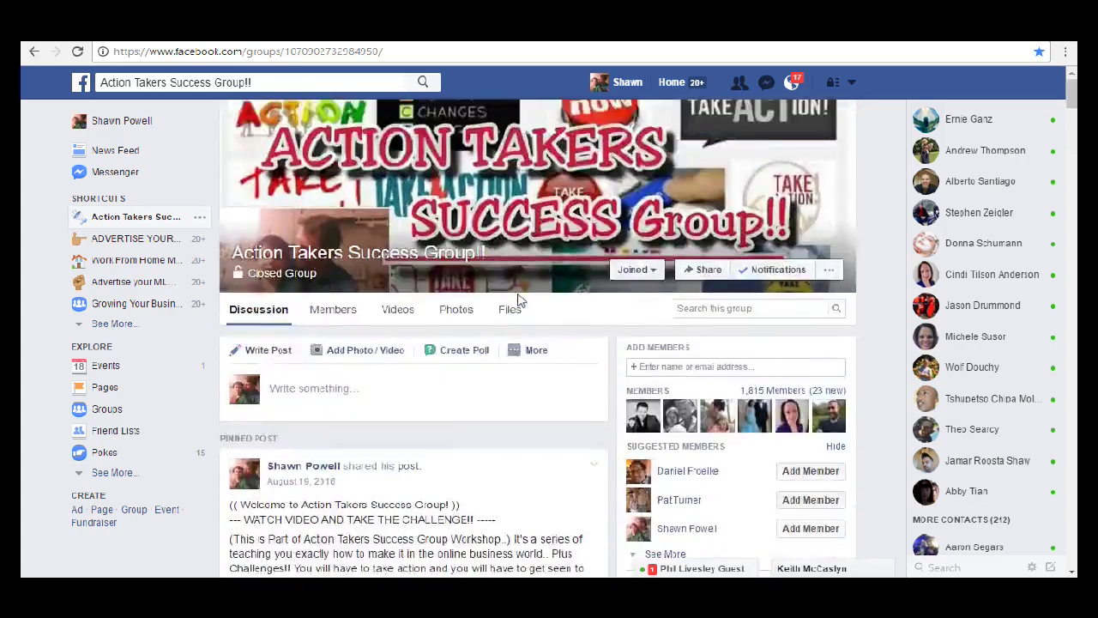